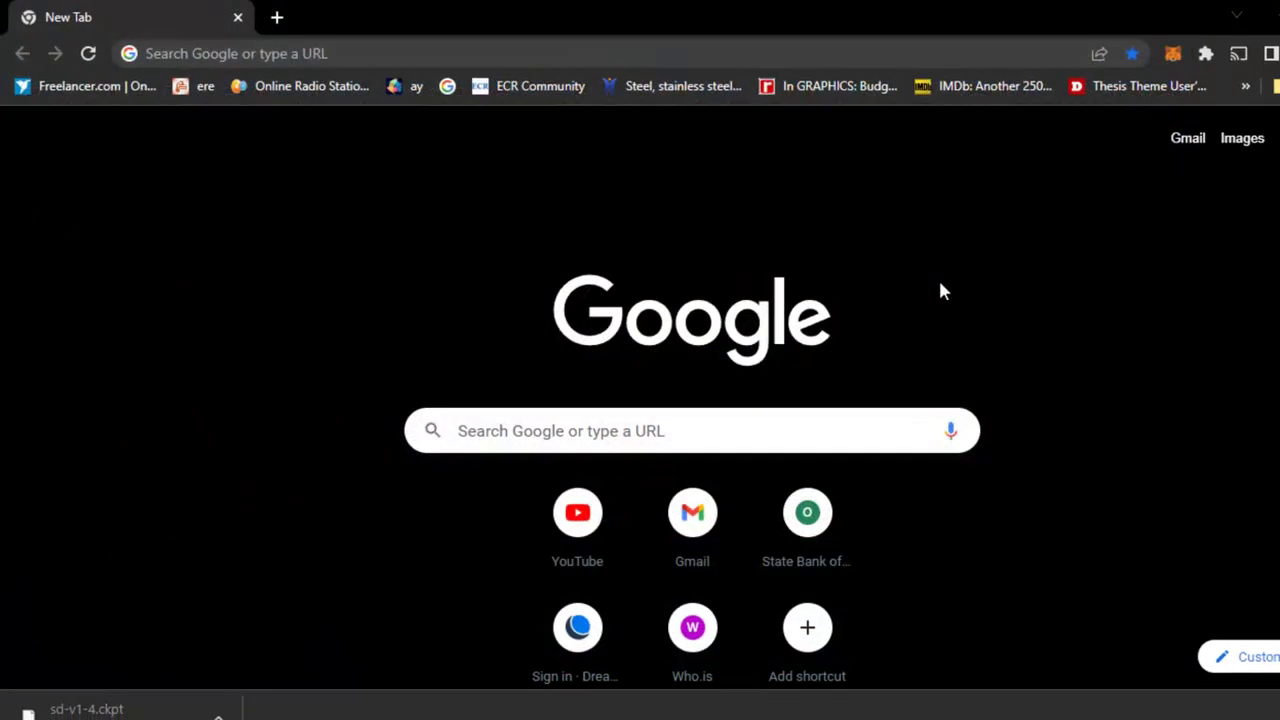
Search Google for 'hugging face' and open the Hugging Face home page
click(807, 50)
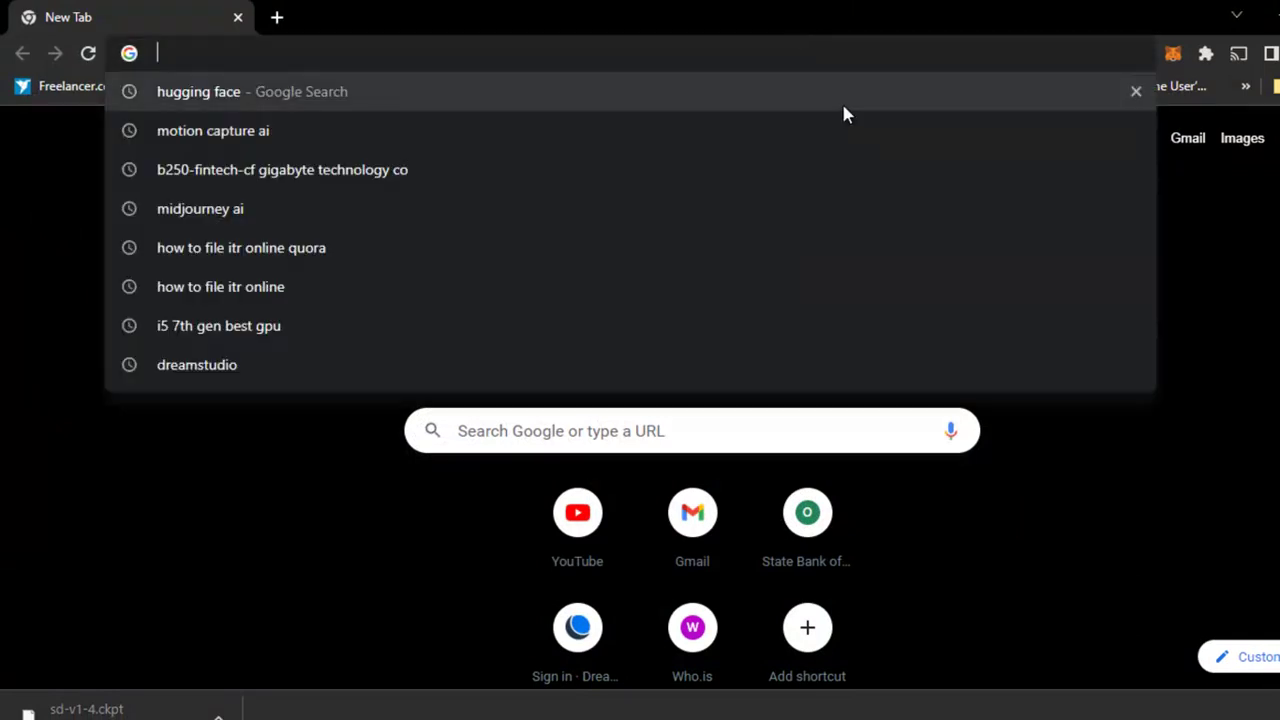
click(843, 112)
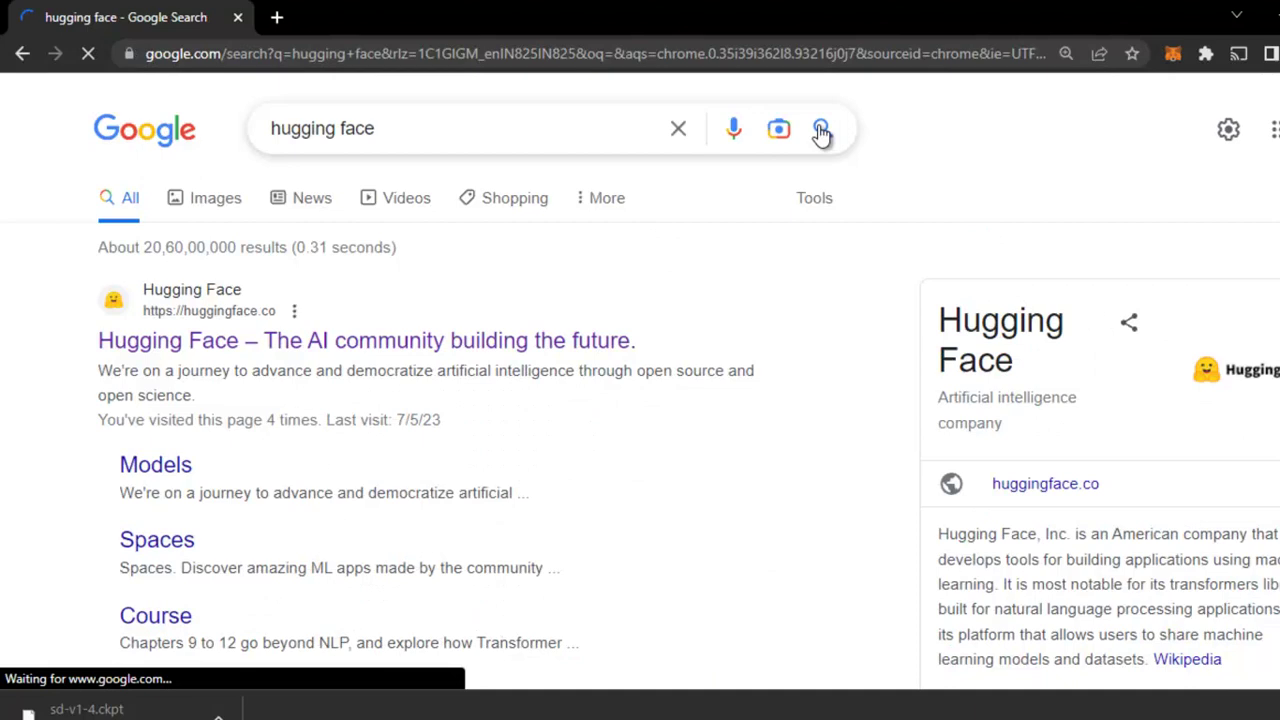
click(470, 345)
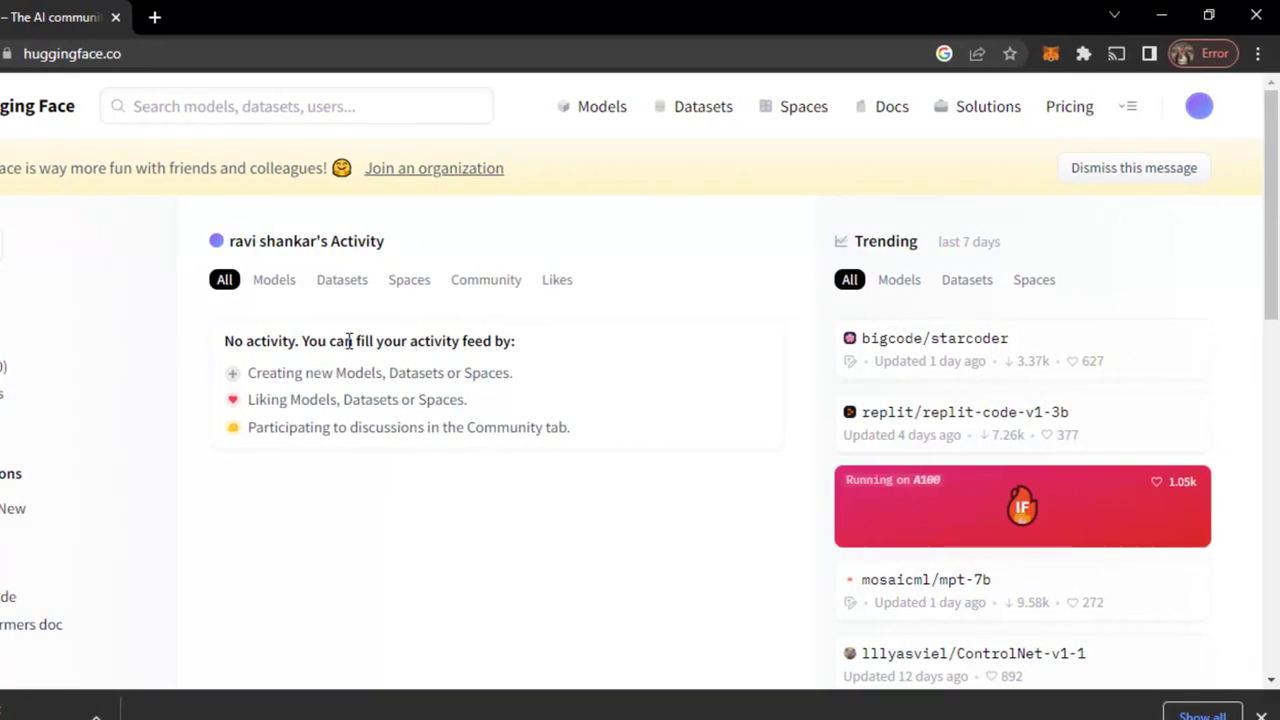
Search Hugging Face for 'stable diffus' and open the CompVis/stable-diffusion-v-1-4-original model page
click(313, 110)
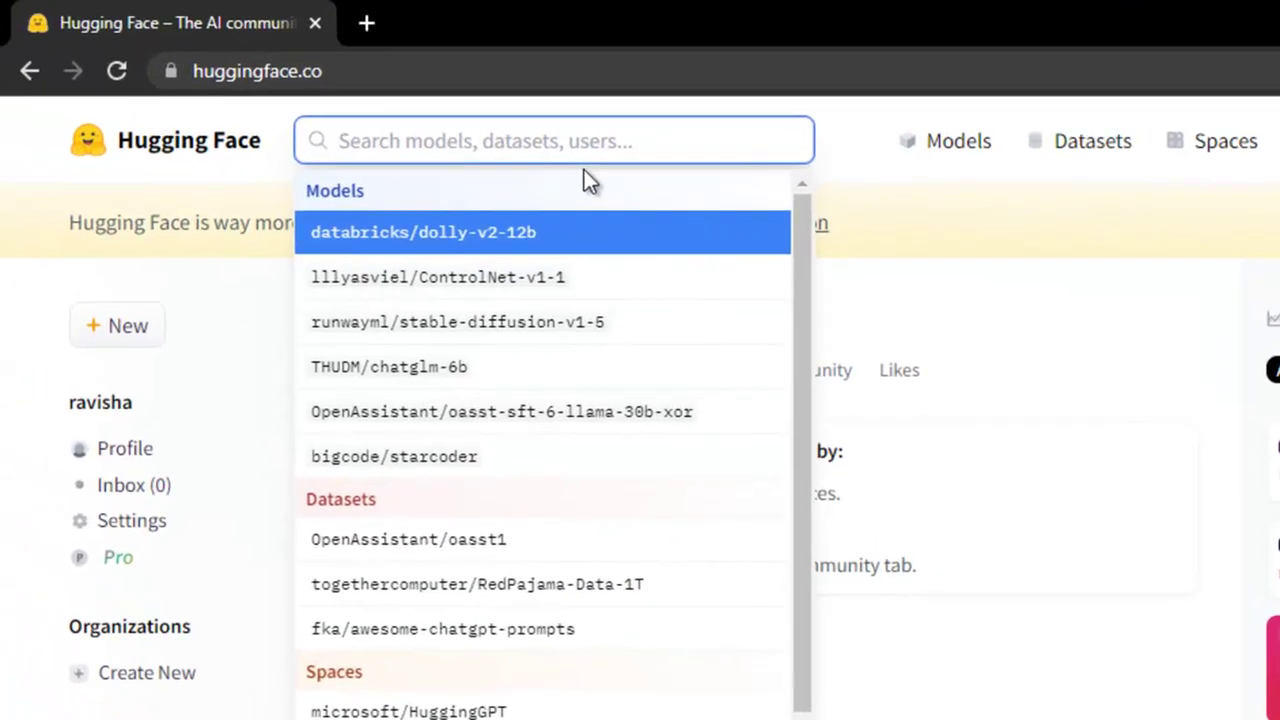
text(stable)
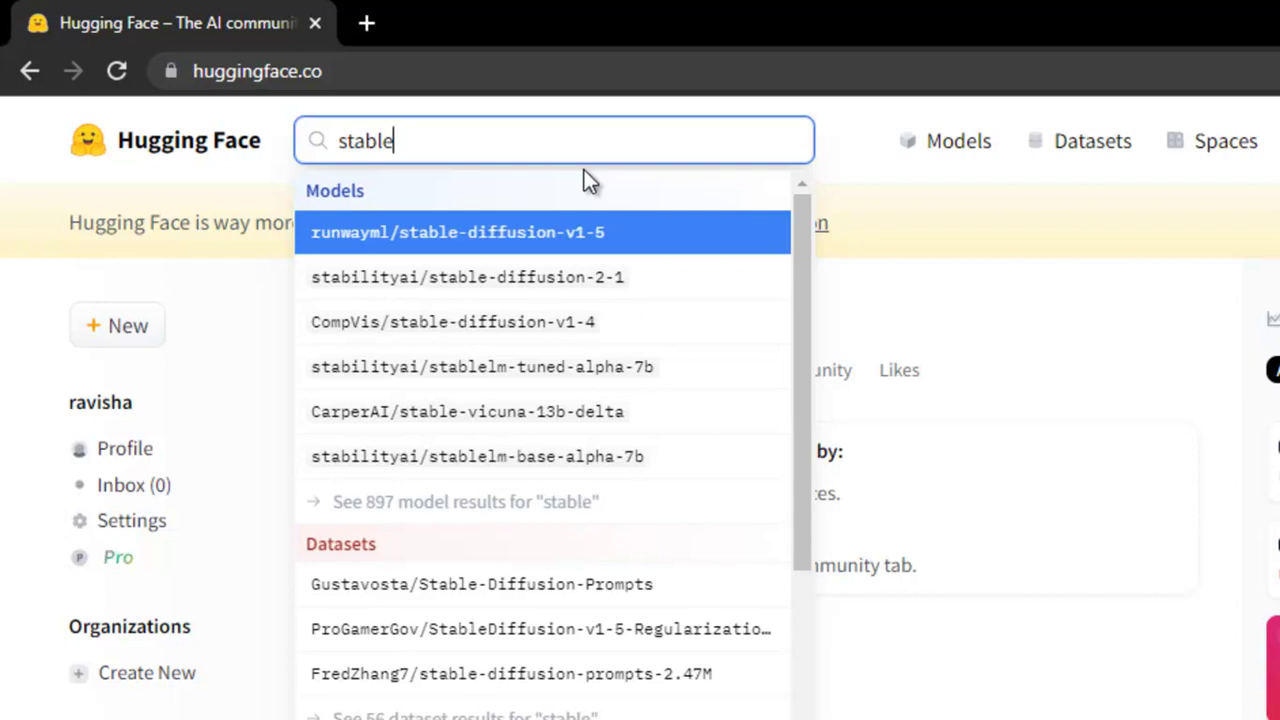
text( diffu)
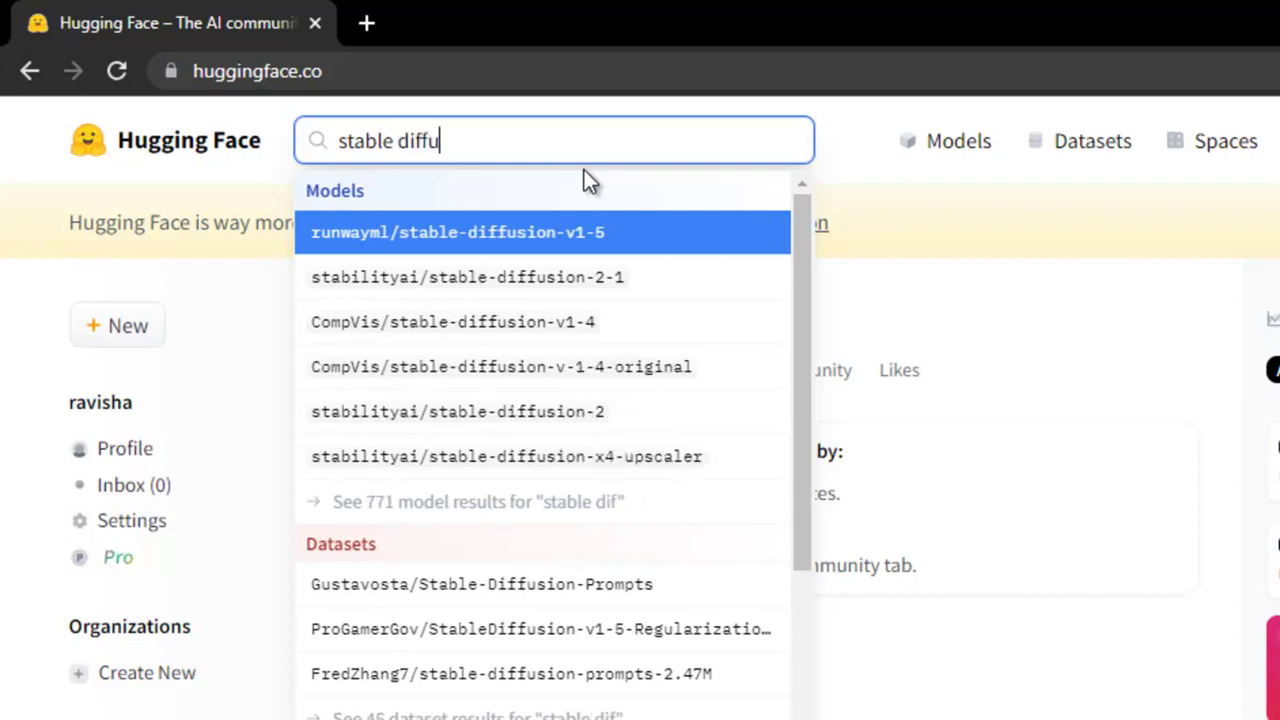
text(s)
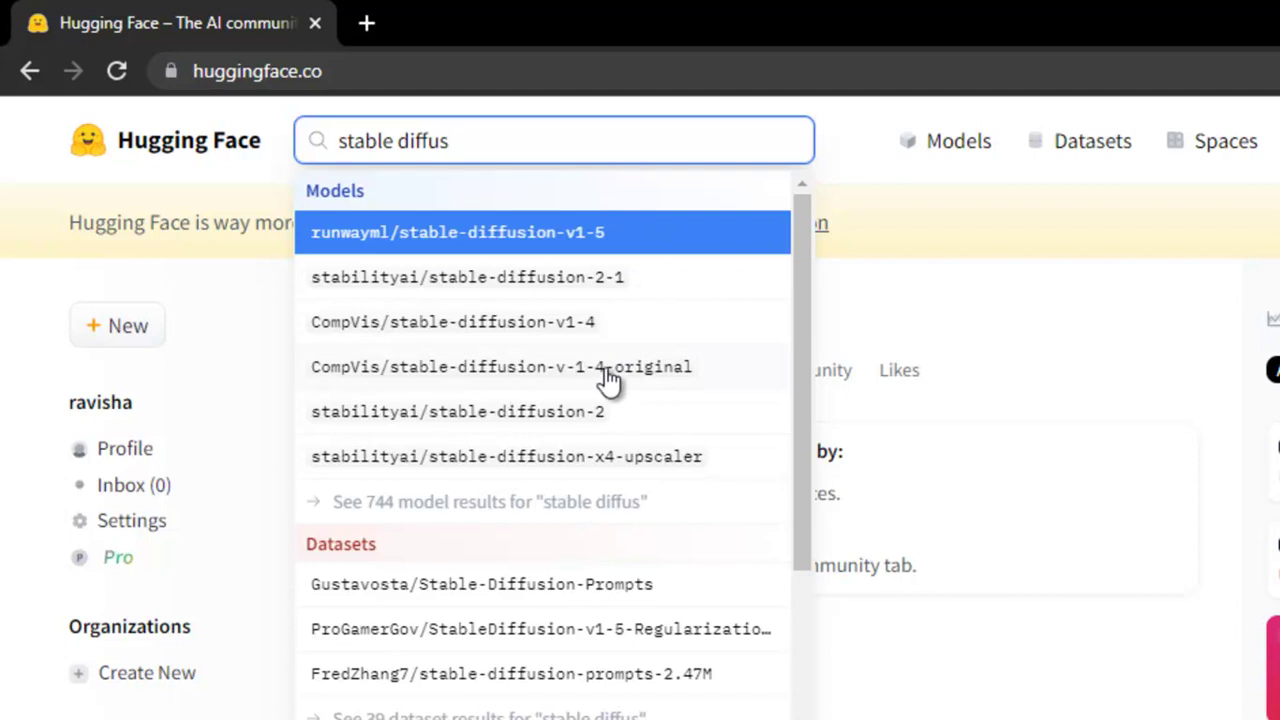
click(608, 378)
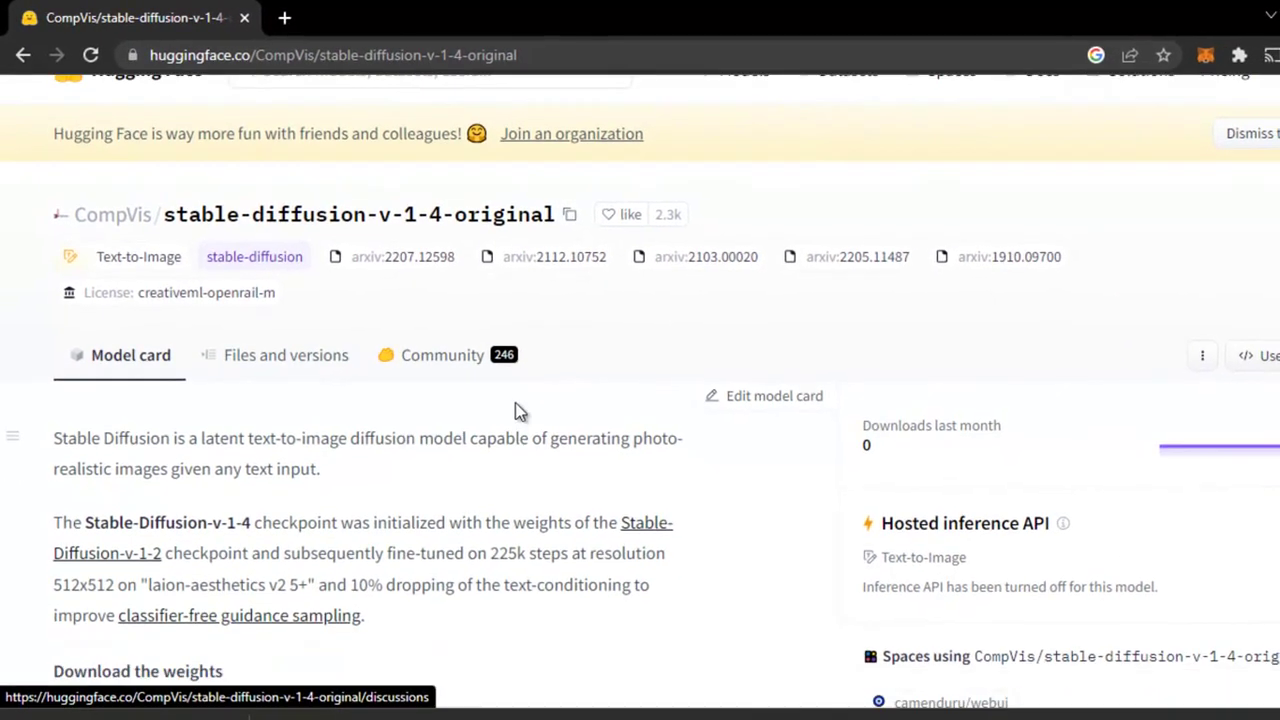
Start downloading the sd-v1-4.ckpt weights, then cancel the download
scroll(519, 410, down, 2)
scroll(515, 402, down, 1)
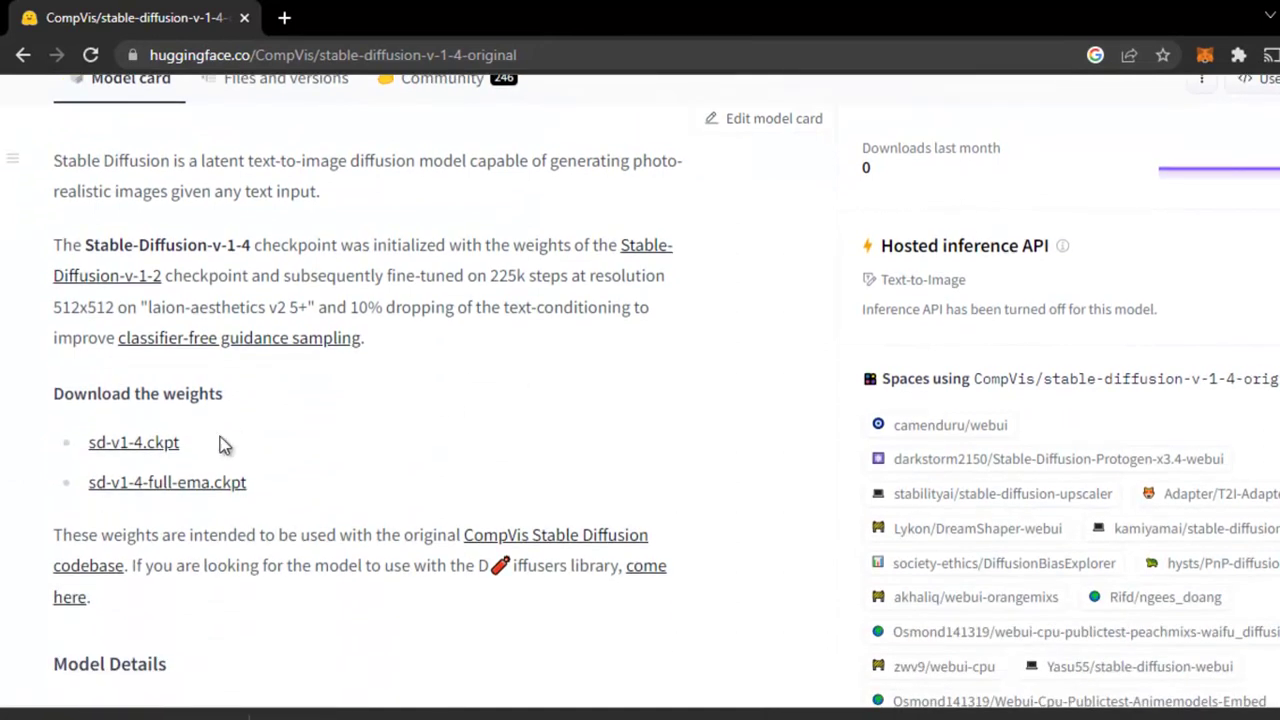
click(157, 447)
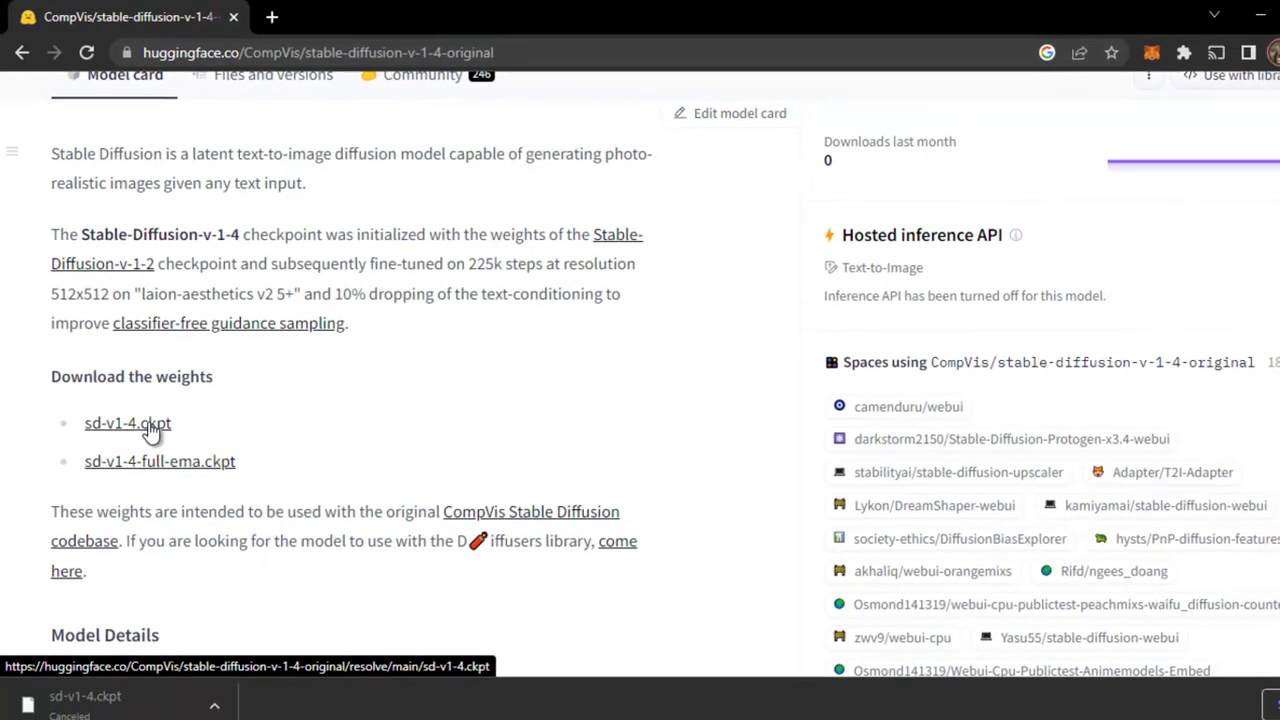
click(155, 428)
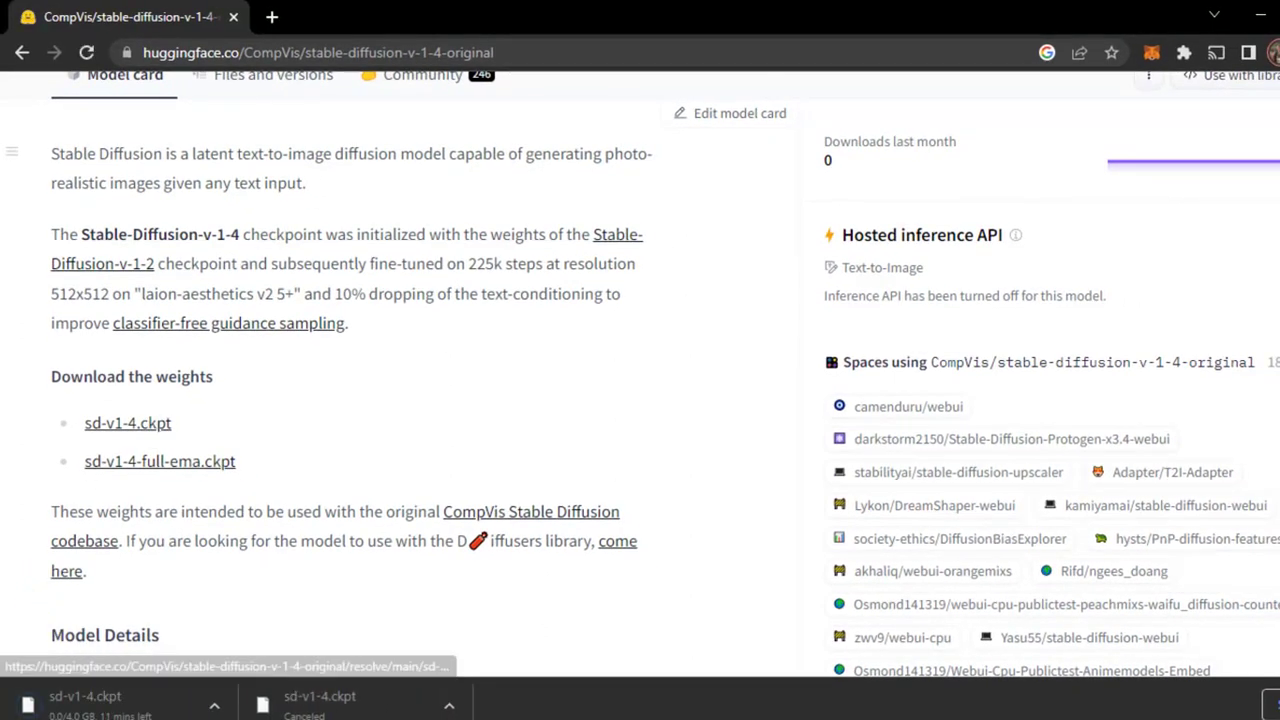
click(214, 705)
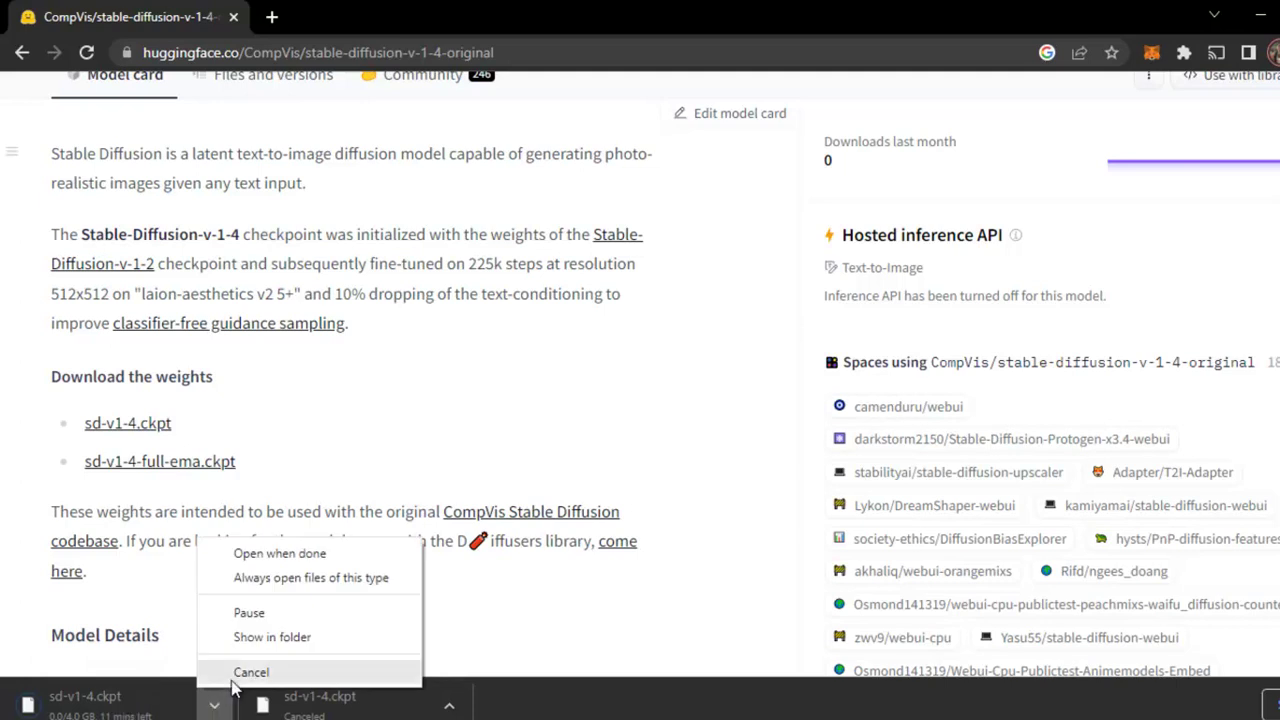
click(250, 672)
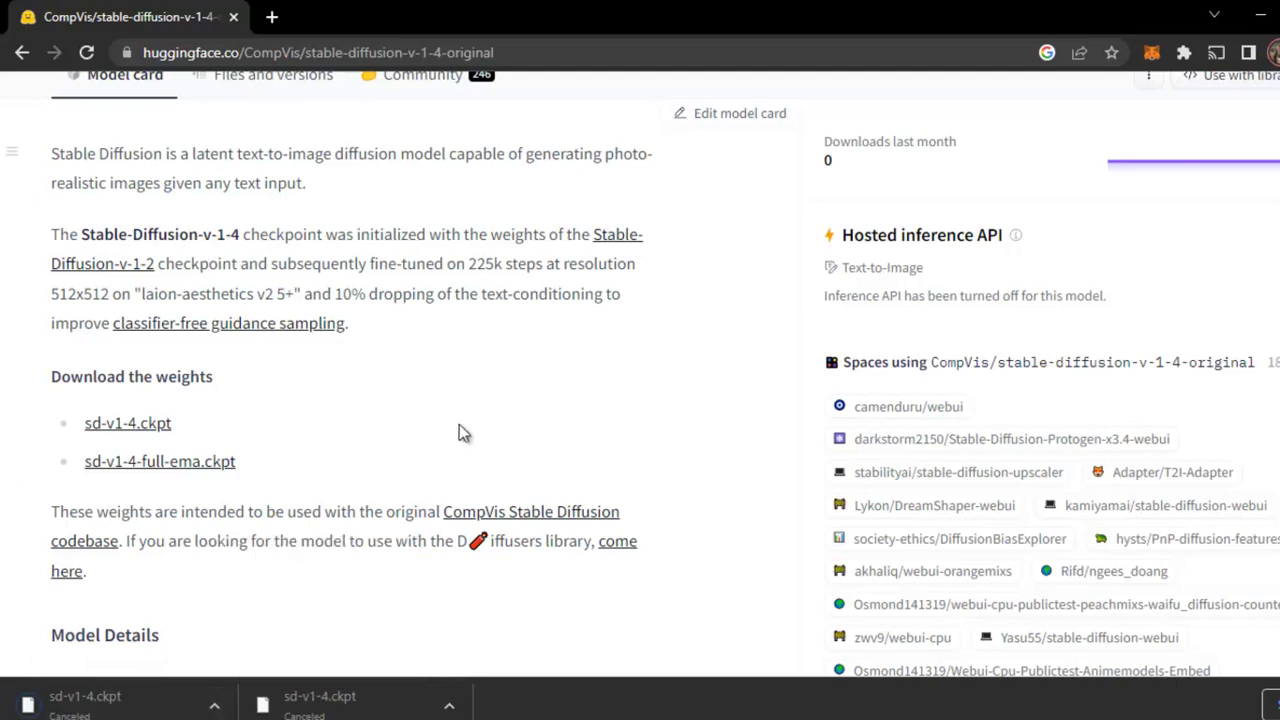
Check that drive F: holds sd-v1-4.ckpt, then return to Chrome with a new blank tab
mouse_move(688, 662)
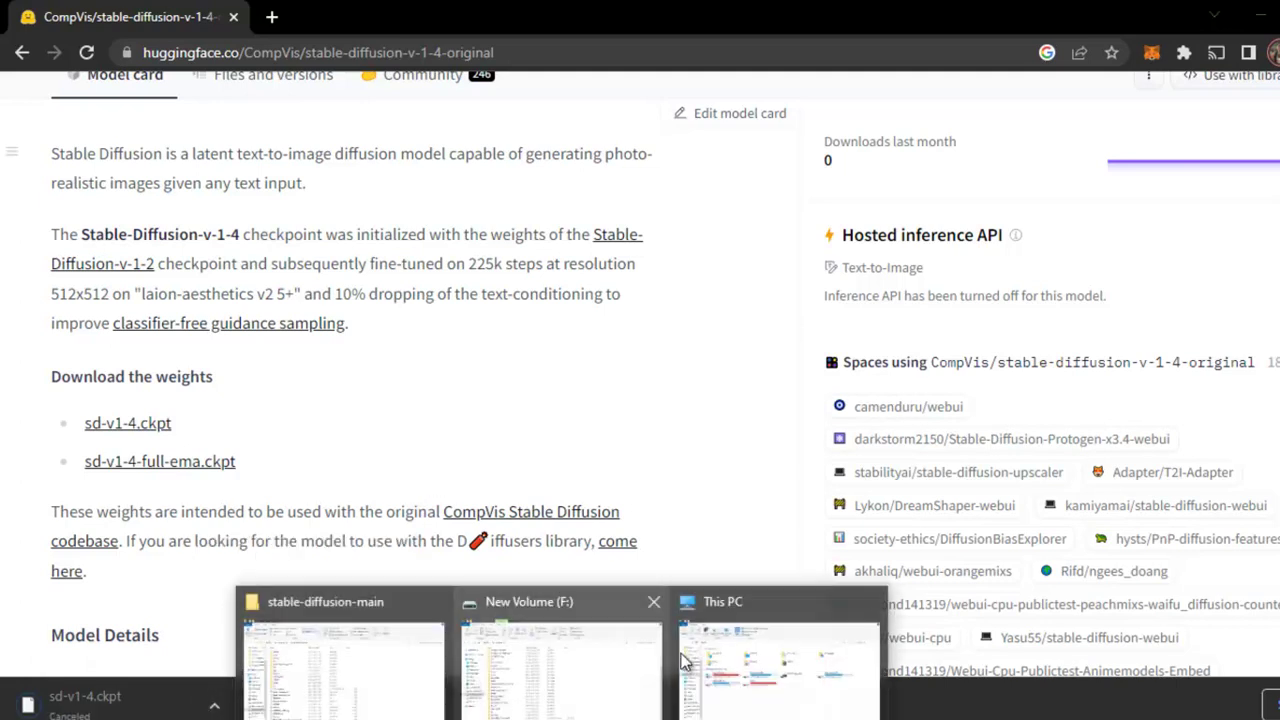
click(535, 665)
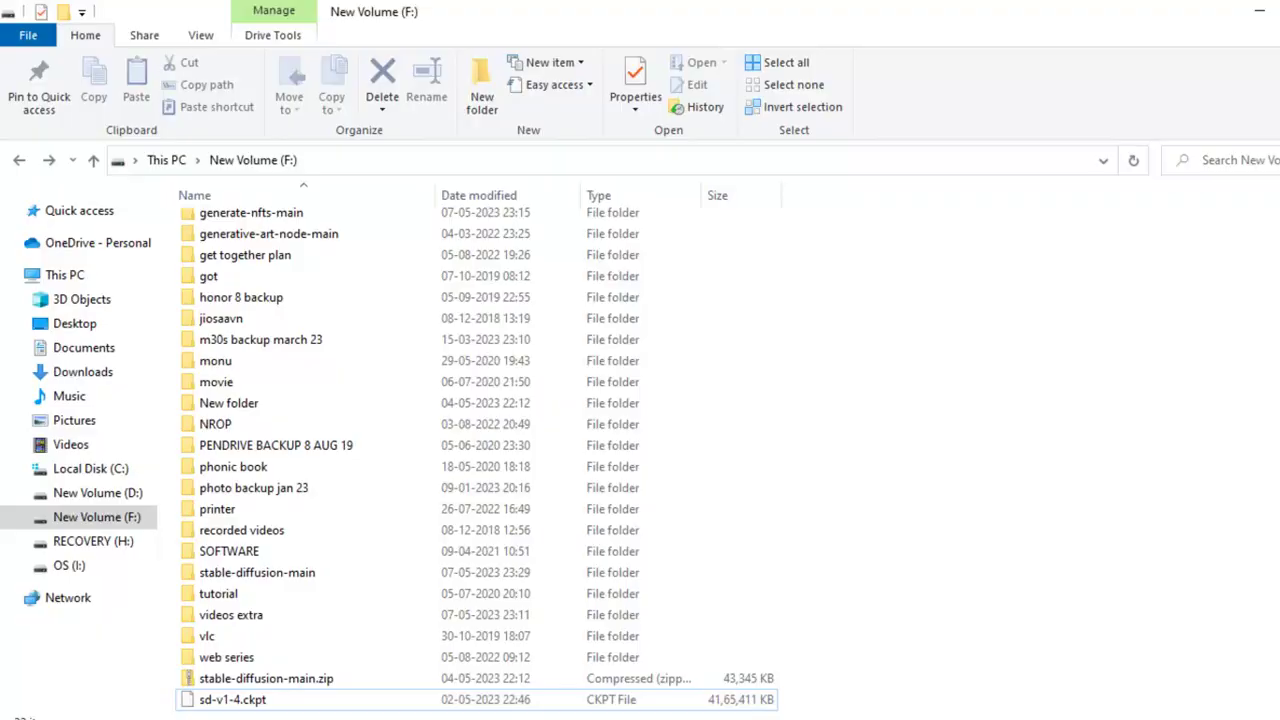
key(alt+Tab)
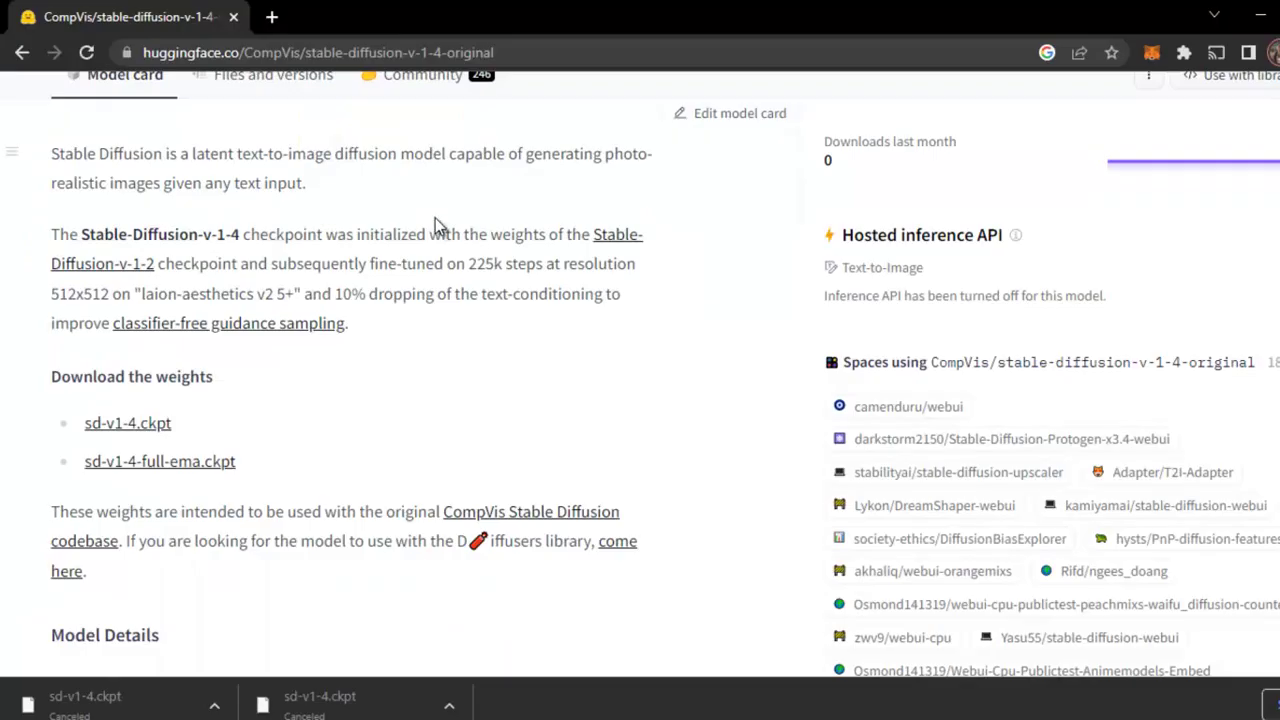
click(270, 18)
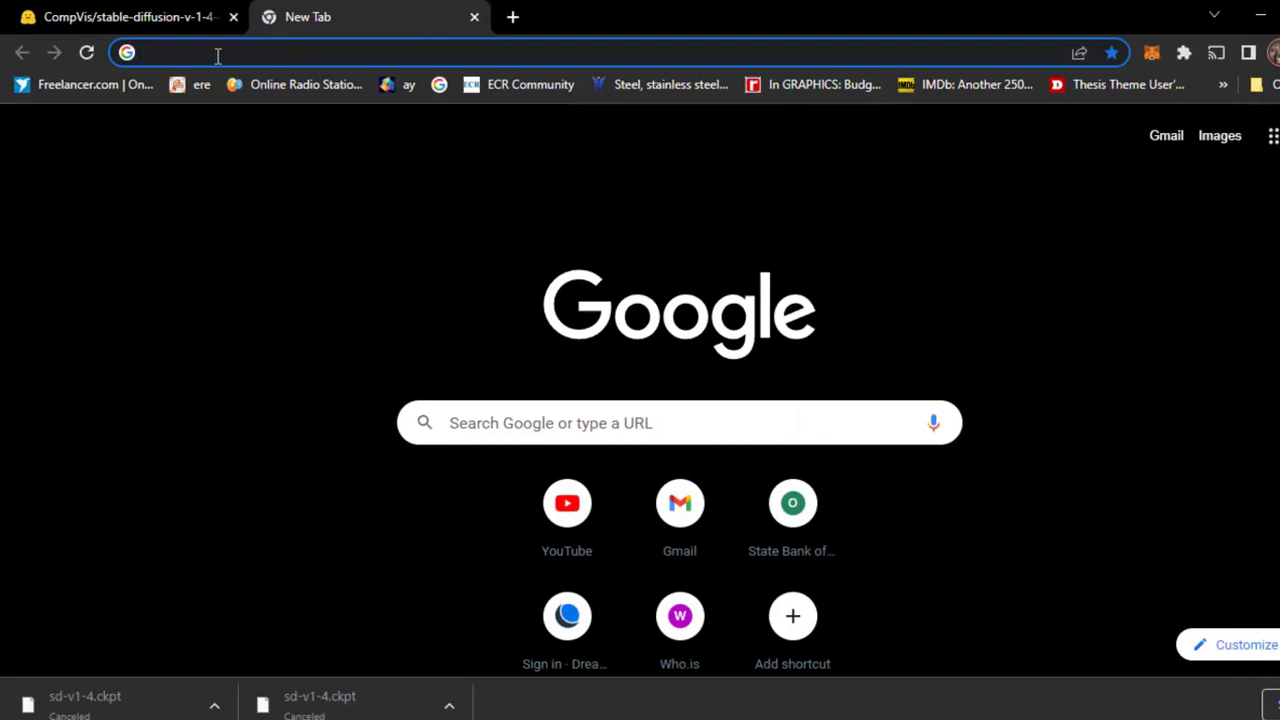
Go to GitHub, search 'basuji' and open the basujindal/stable-diffusion repository
text(git)
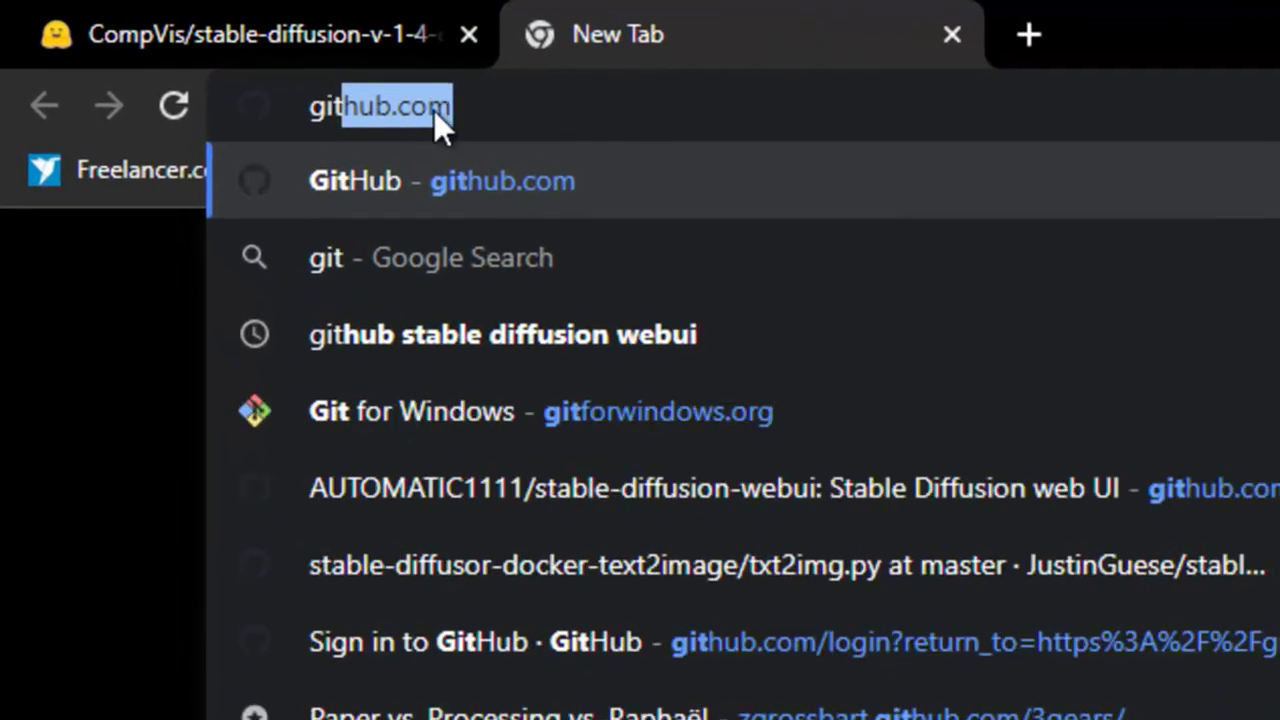
key(Return)
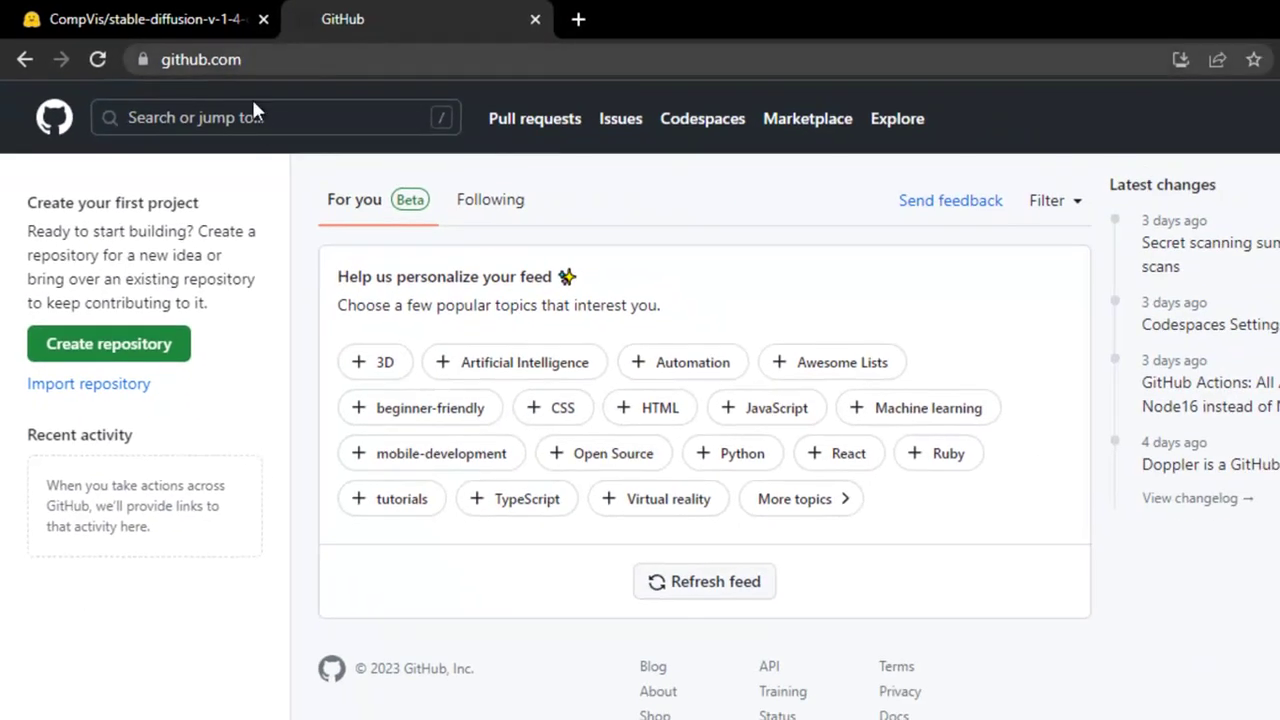
click(263, 120)
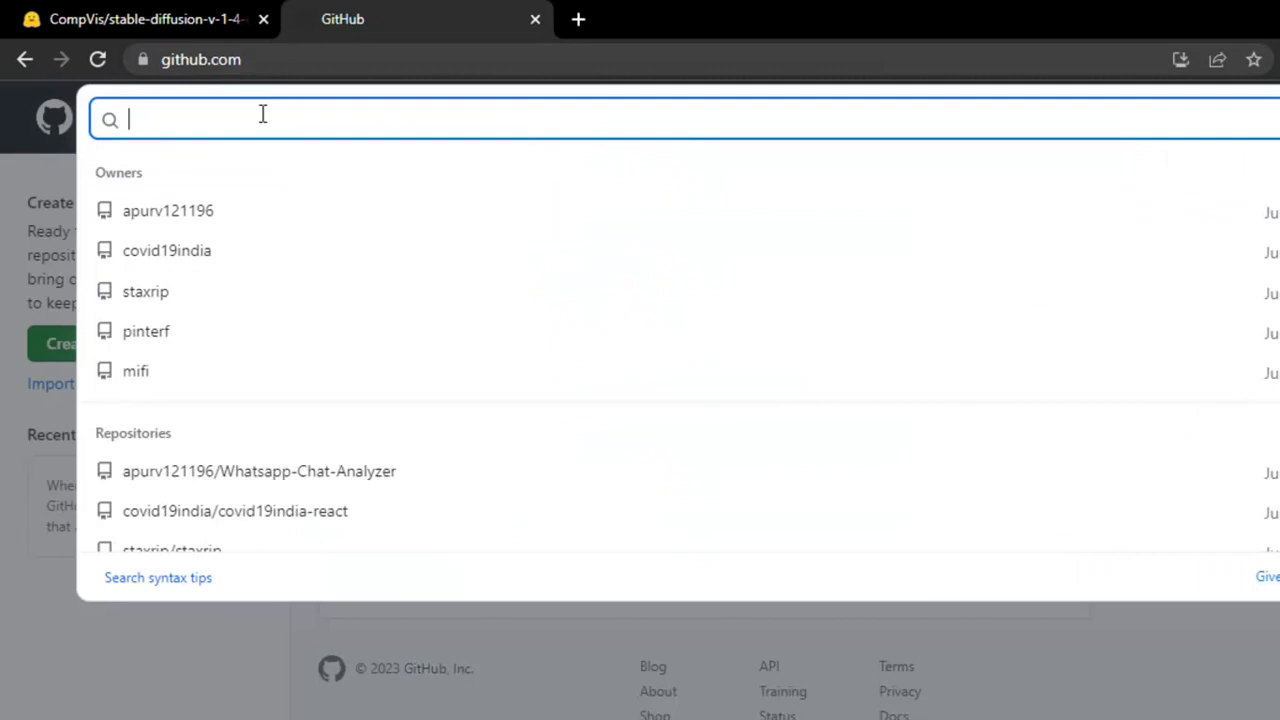
text(basuji)
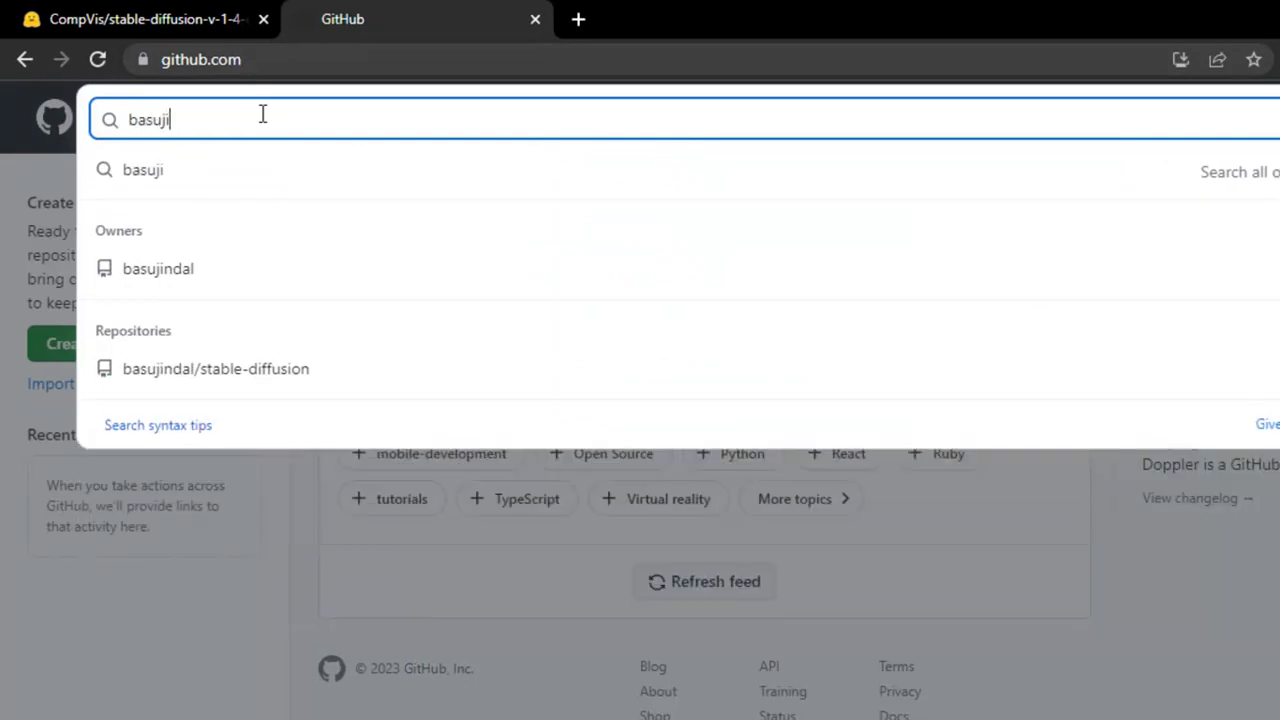
click(249, 367)
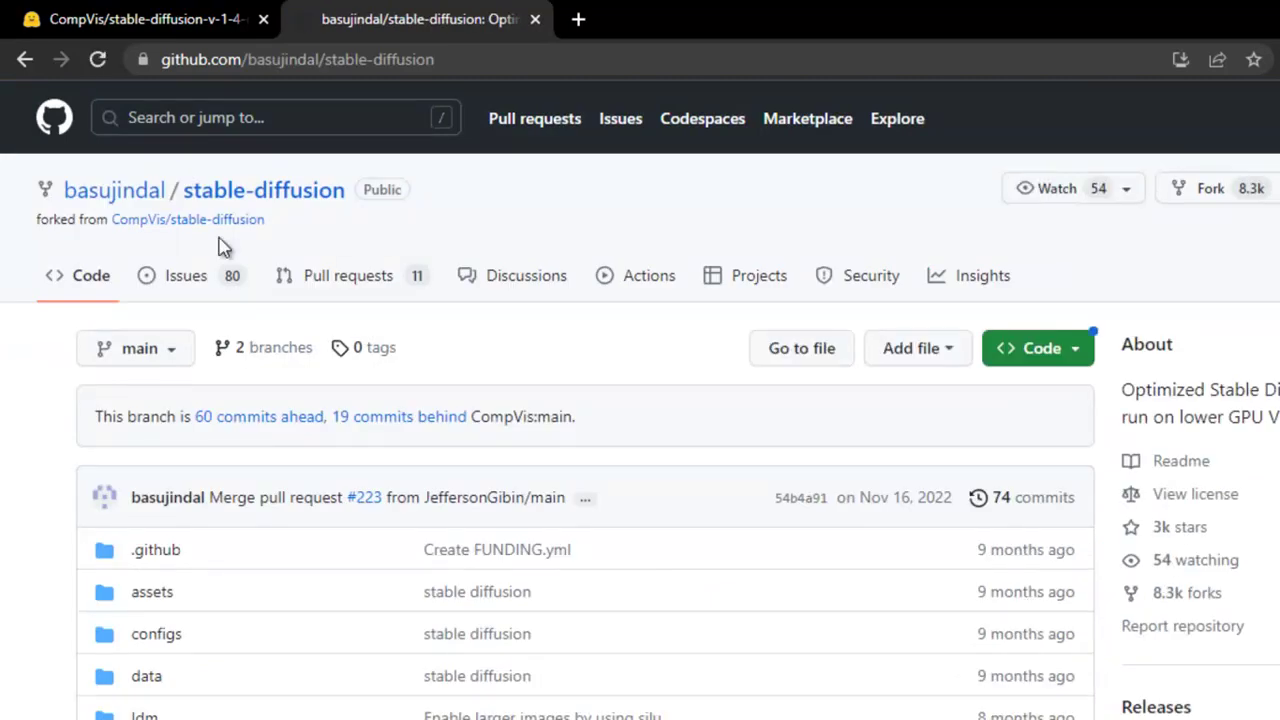
Start downloading the repository as a ZIP, then cancel that download
click(1074, 352)
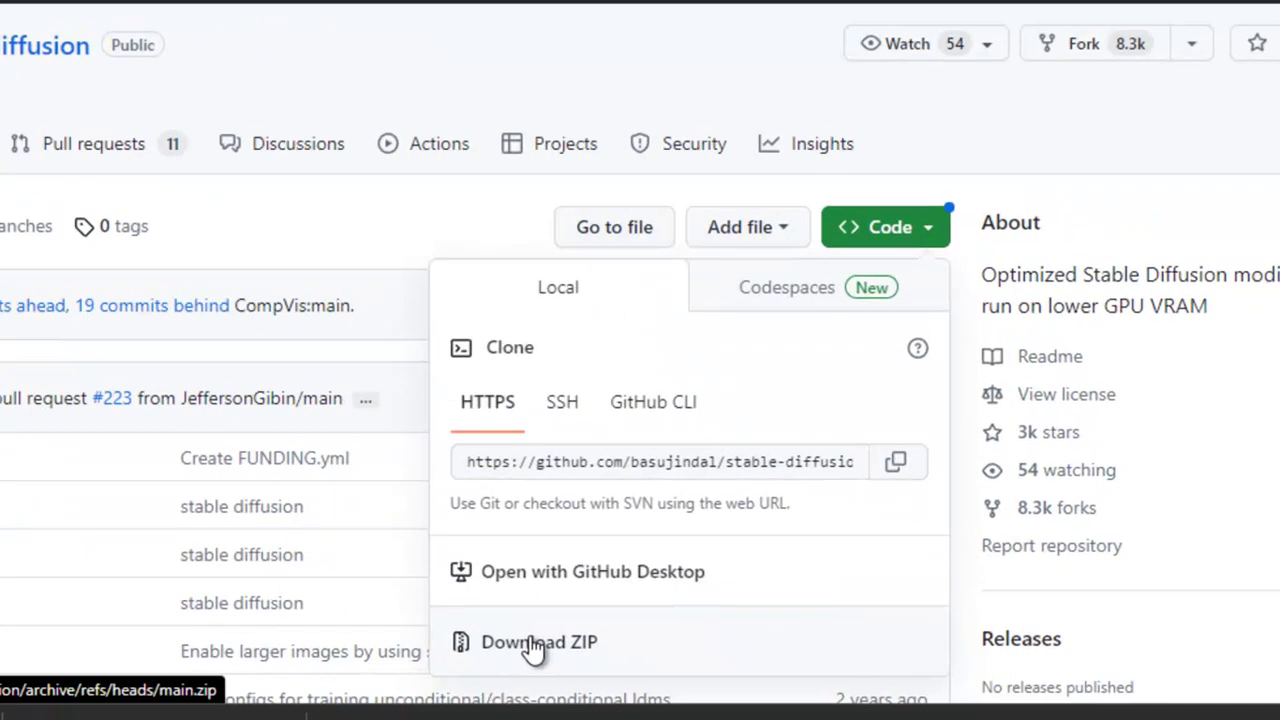
click(722, 709)
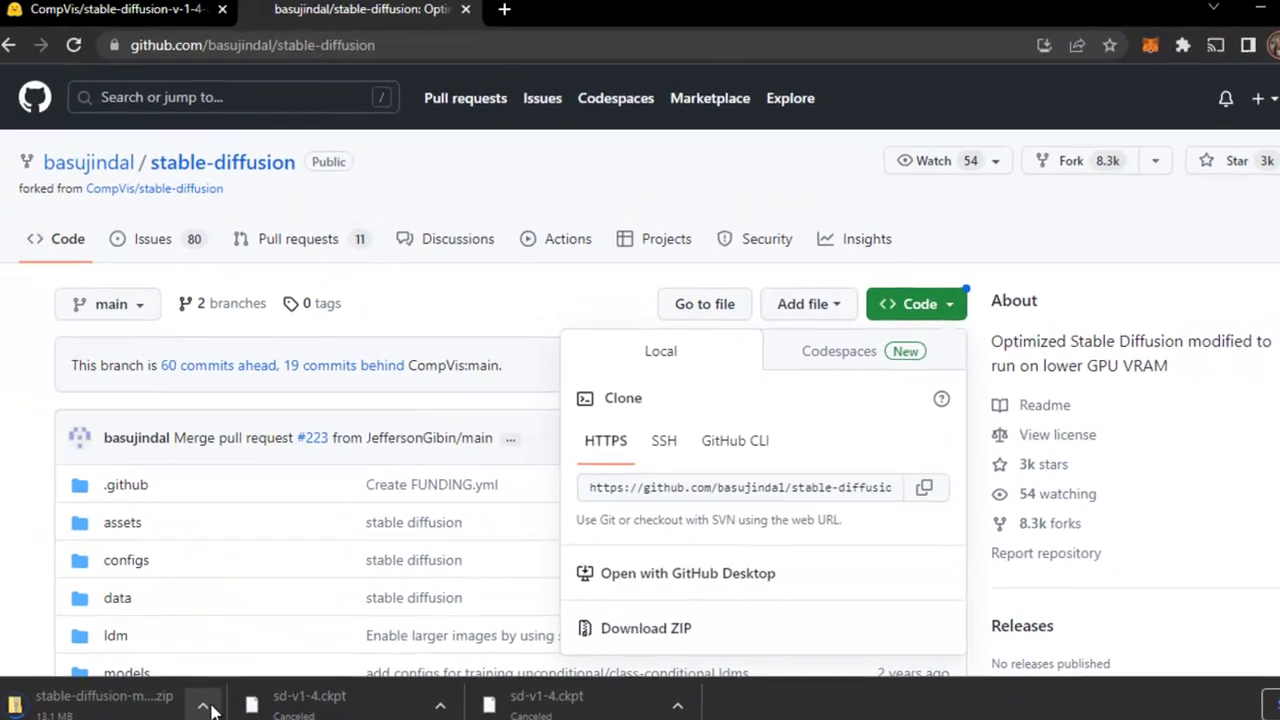
click(211, 705)
click(248, 670)
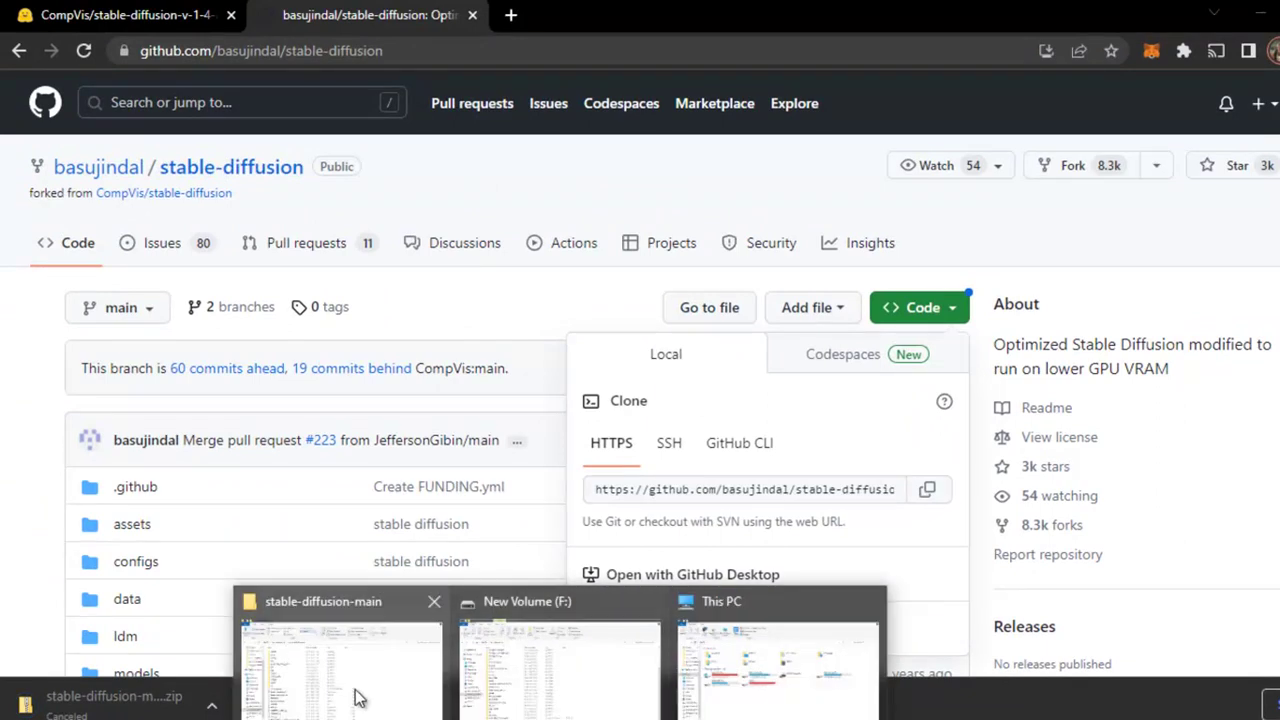
Show drive F: with the stable-diffusion-main folder beside stable-diffusion-main.zip, without extracting the archive
click(357, 694)
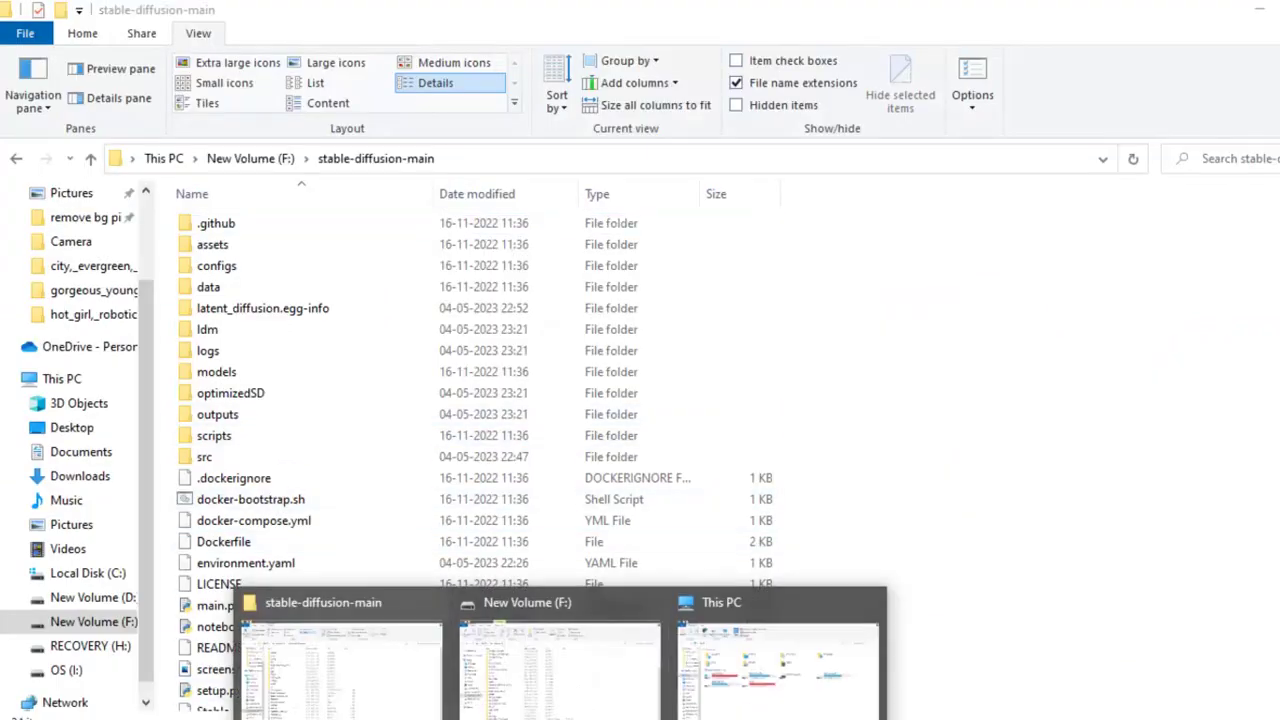
click(547, 660)
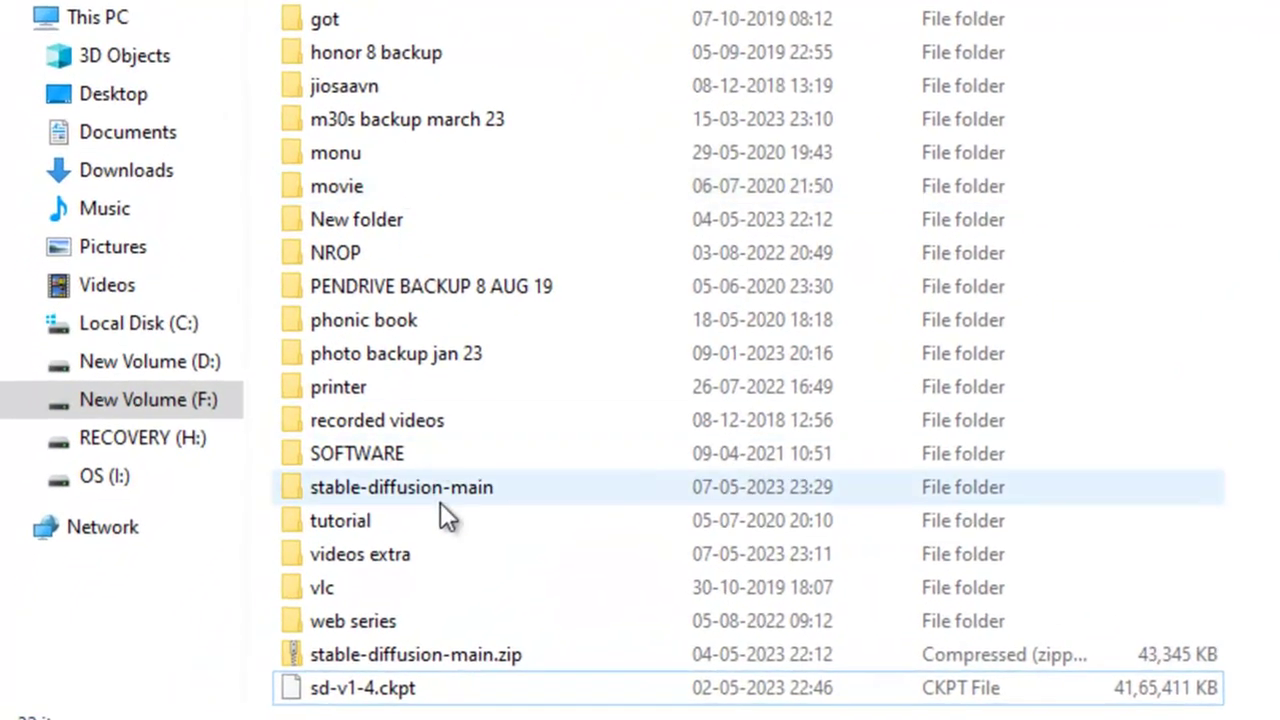
click(414, 499)
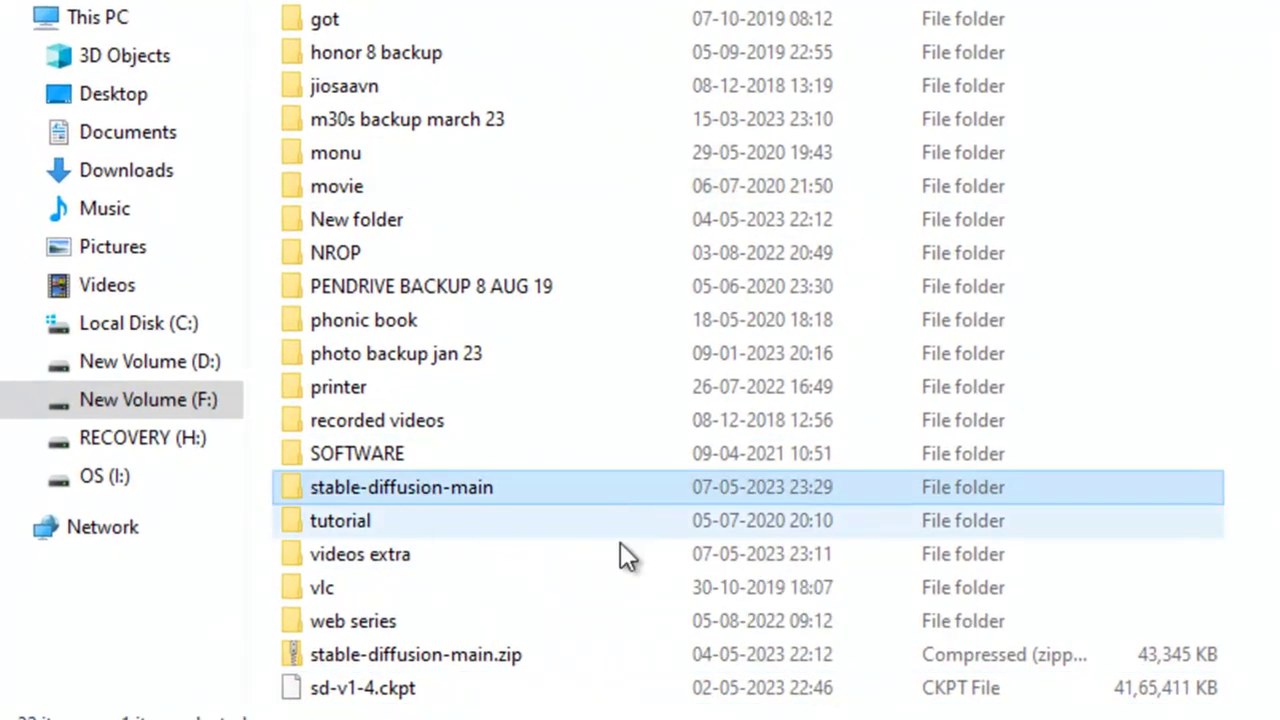
mouse_move(553, 617)
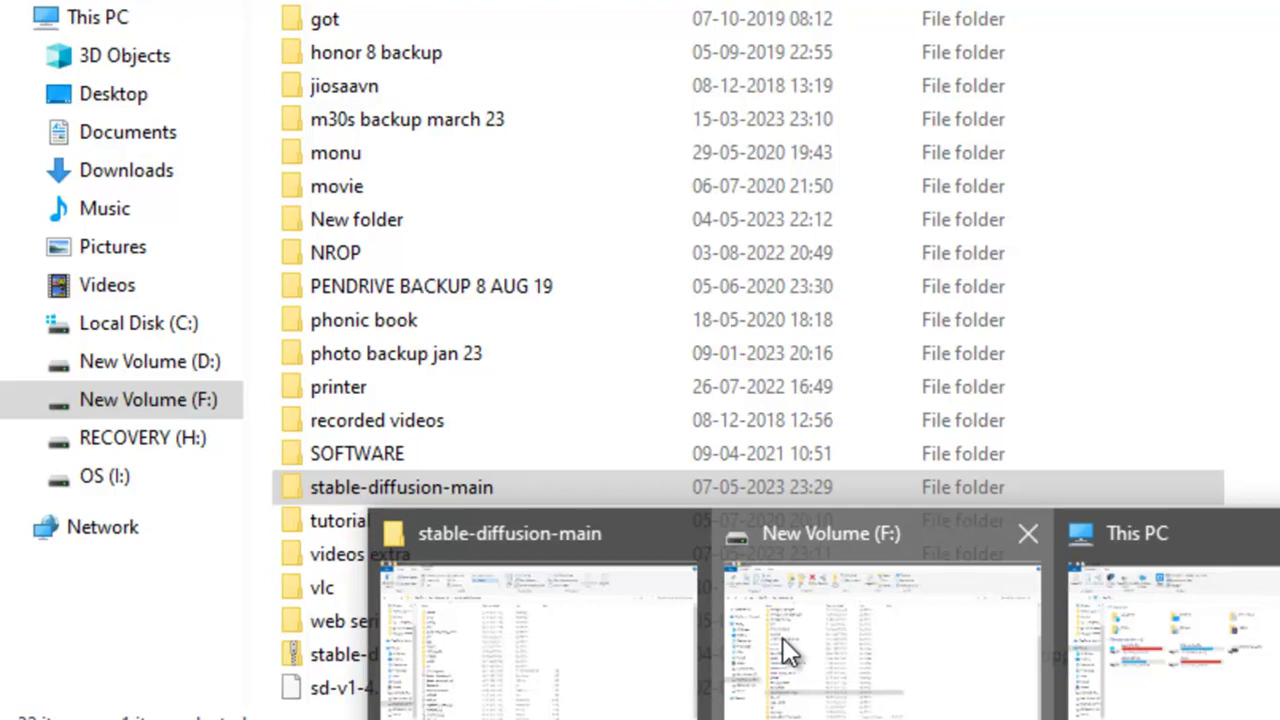
click(782, 637)
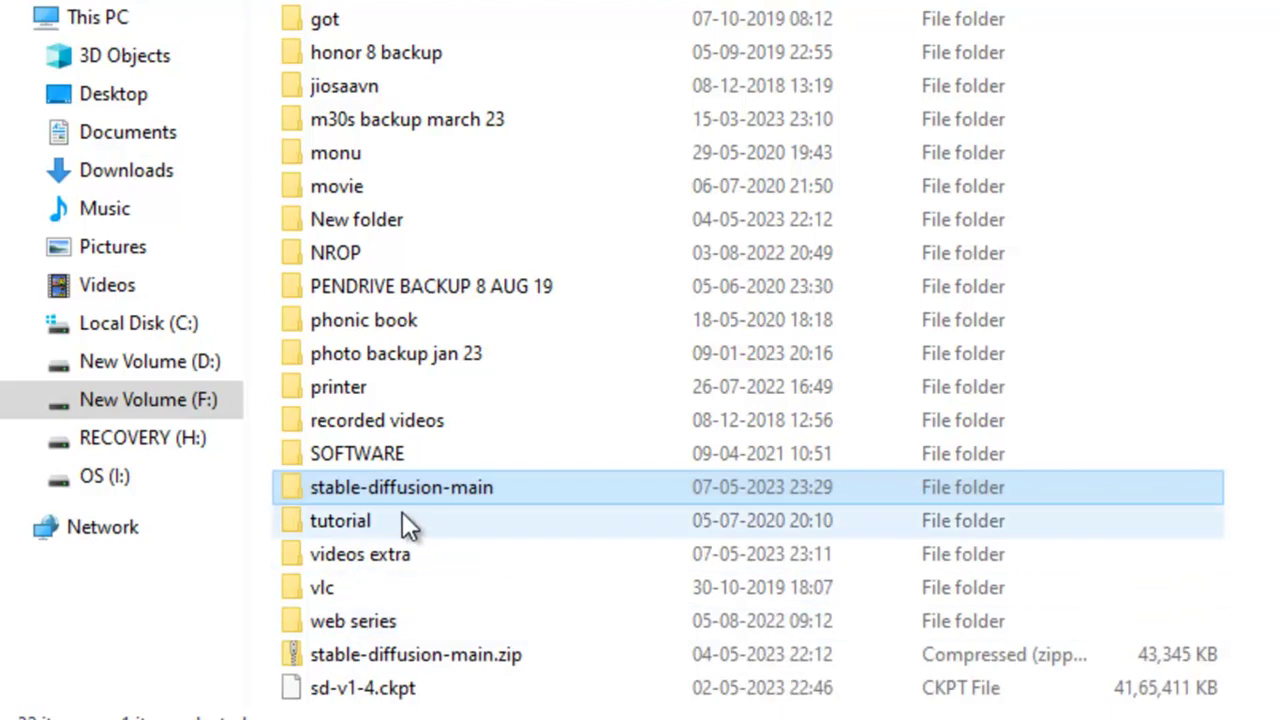
right_click(447, 657)
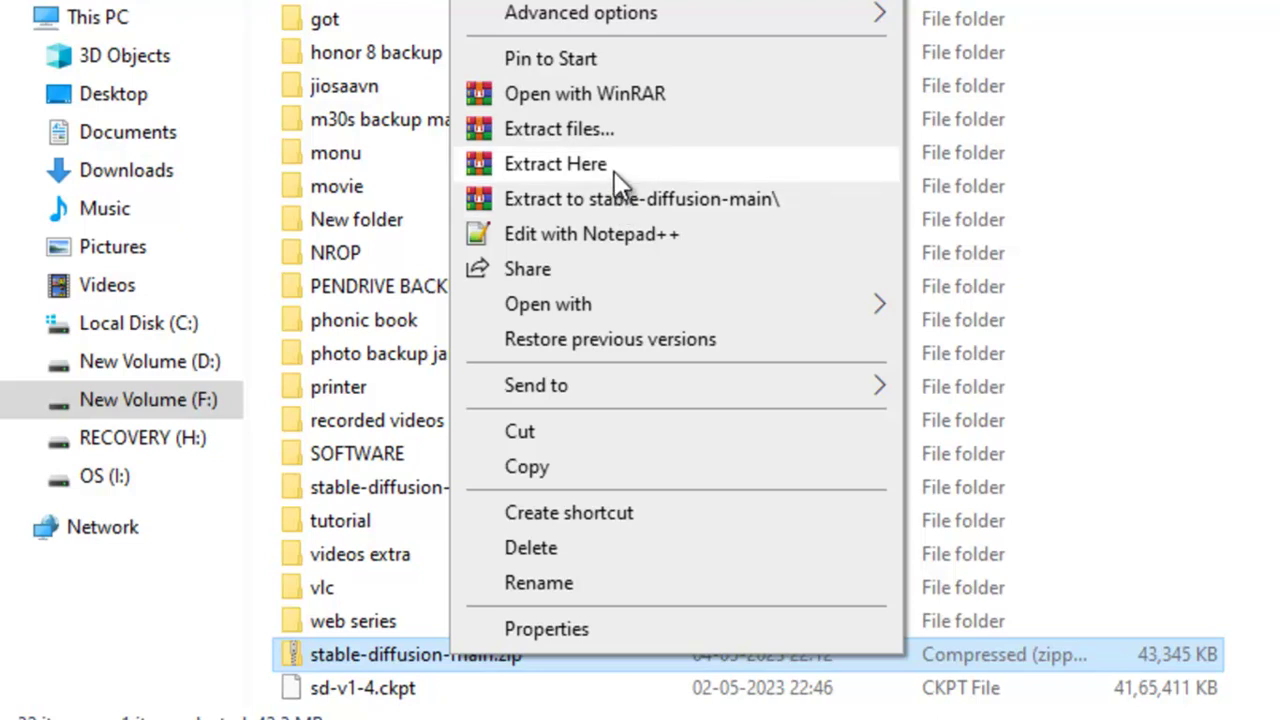
click(1058, 204)
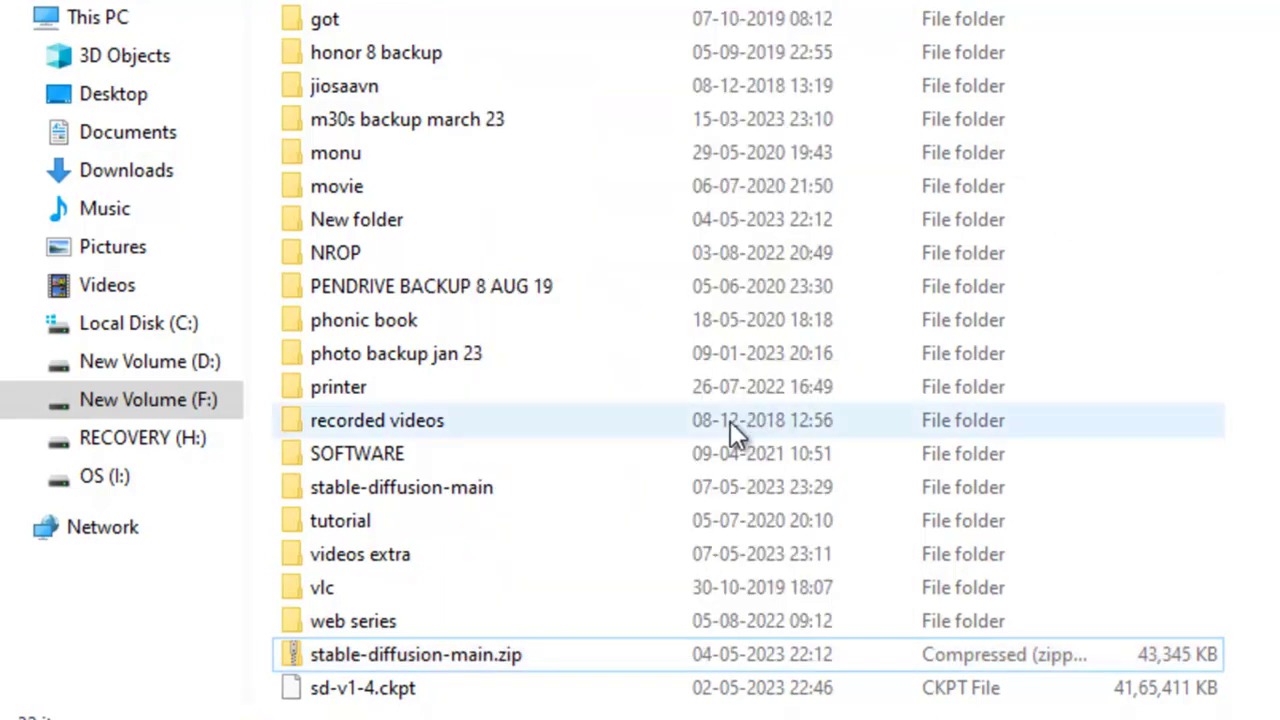
Browse stable-diffusion-main > models > ldm > stable-diffusion-v1 to find model.ckpt, then back out to drive F:
double_click(416, 486)
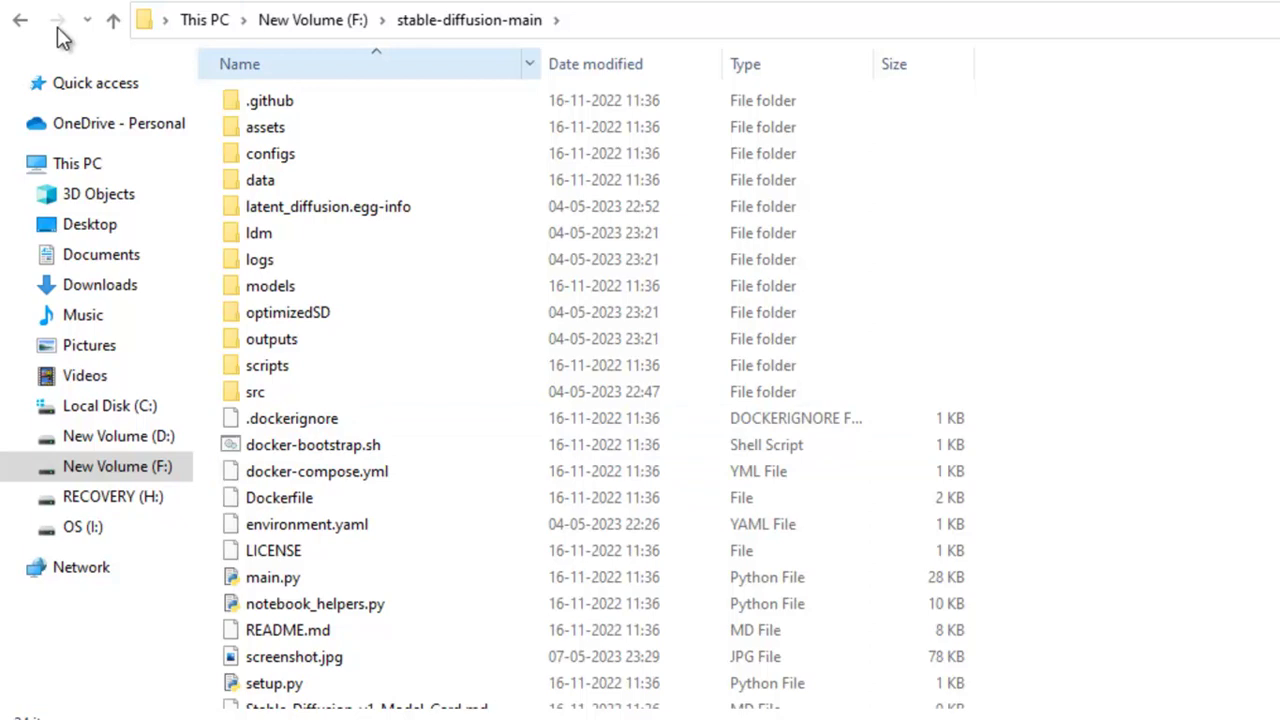
click(20, 20)
scroll(670, 485, down, 2)
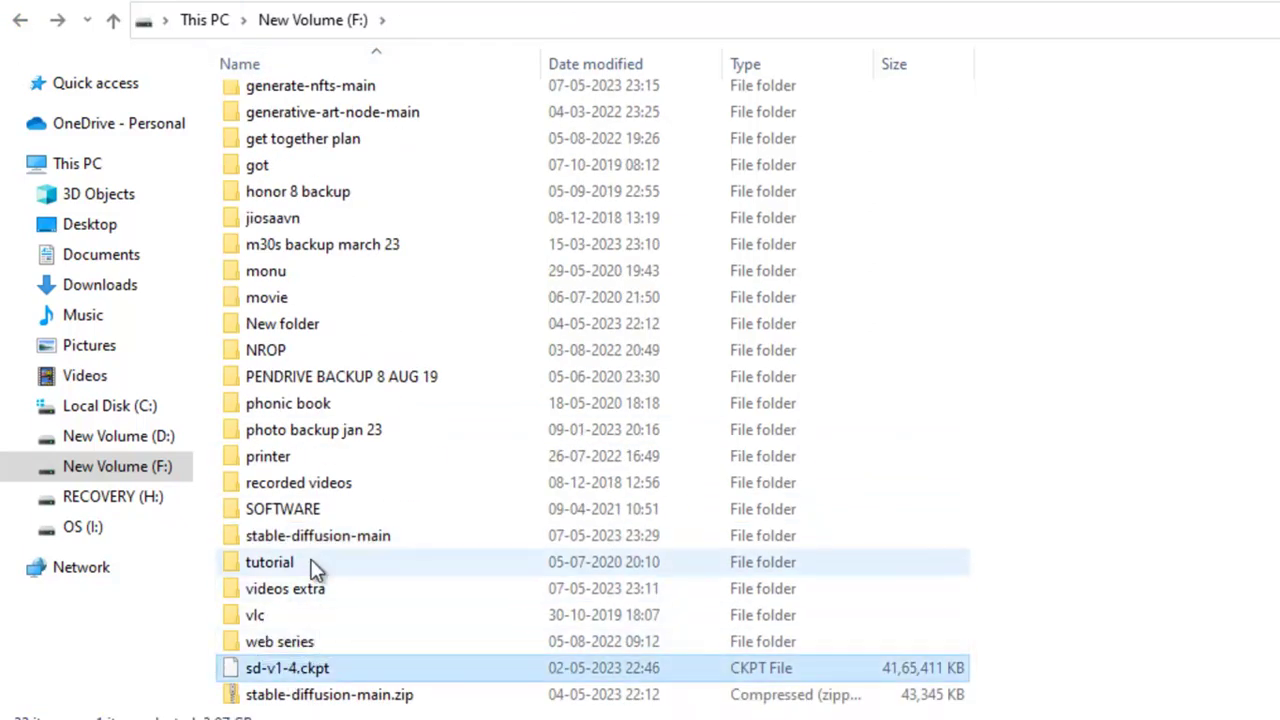
double_click(333, 538)
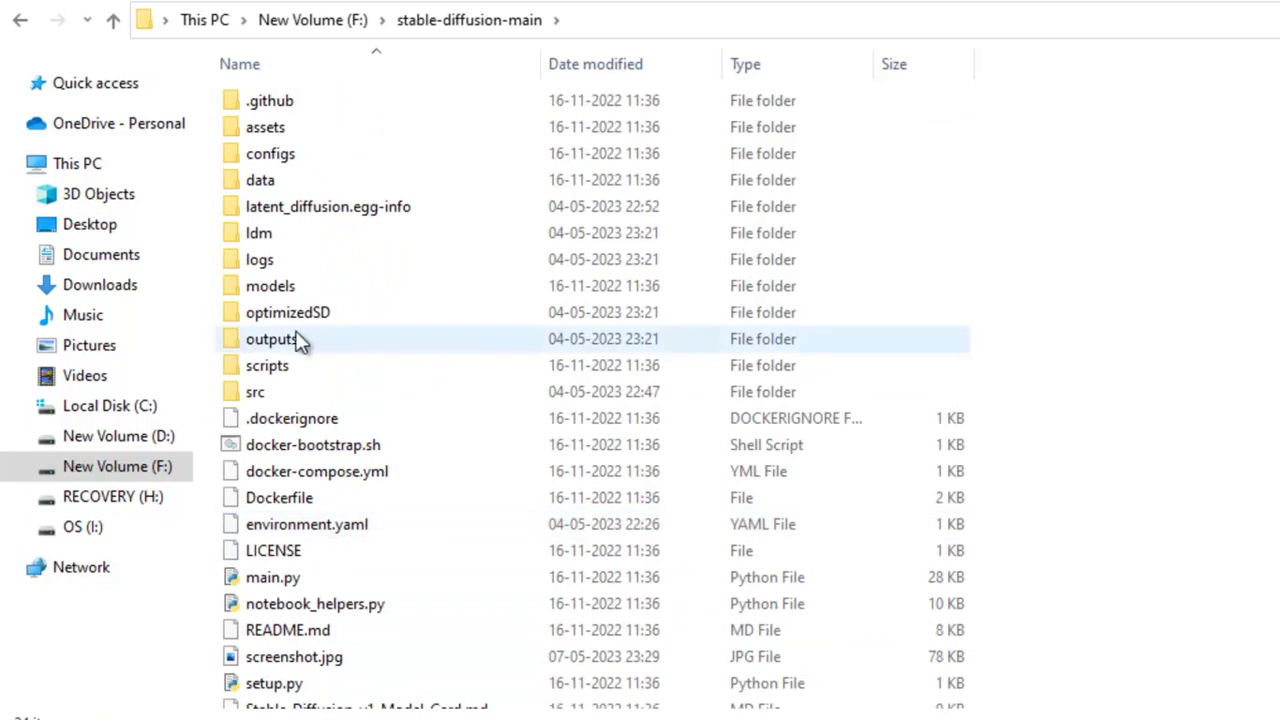
double_click(285, 293)
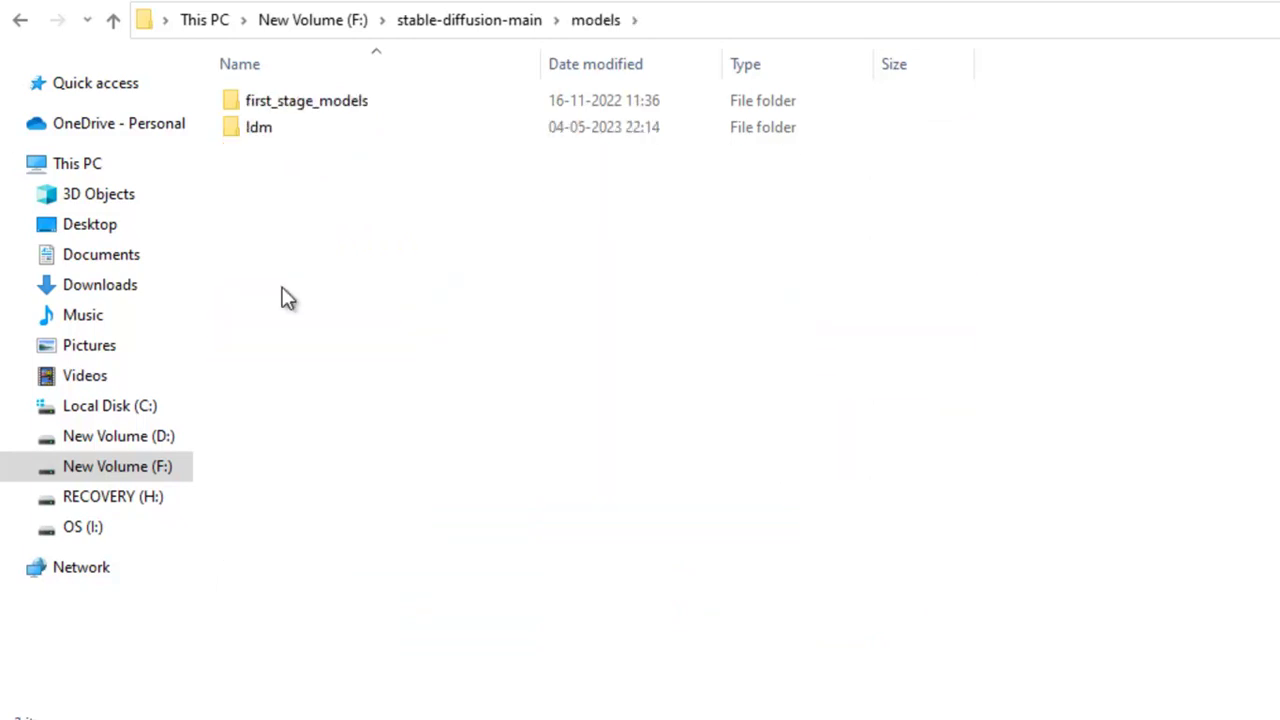
double_click(259, 136)
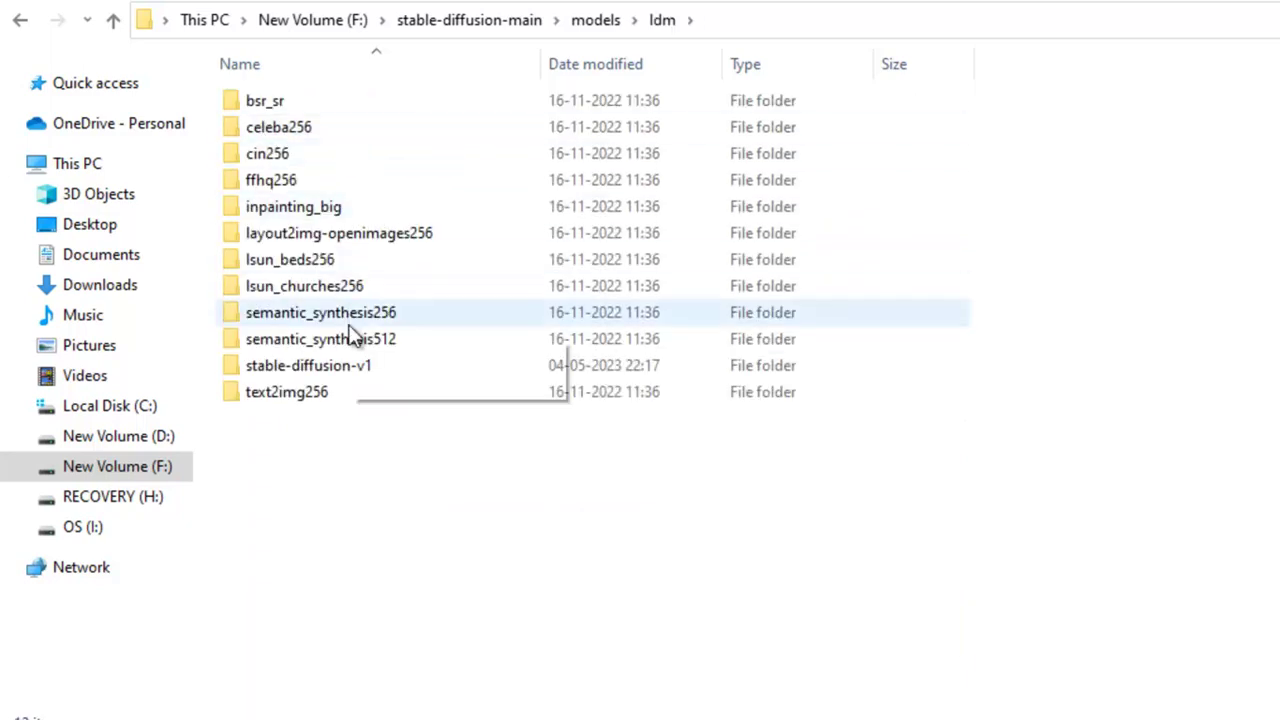
mouse_move(341, 363)
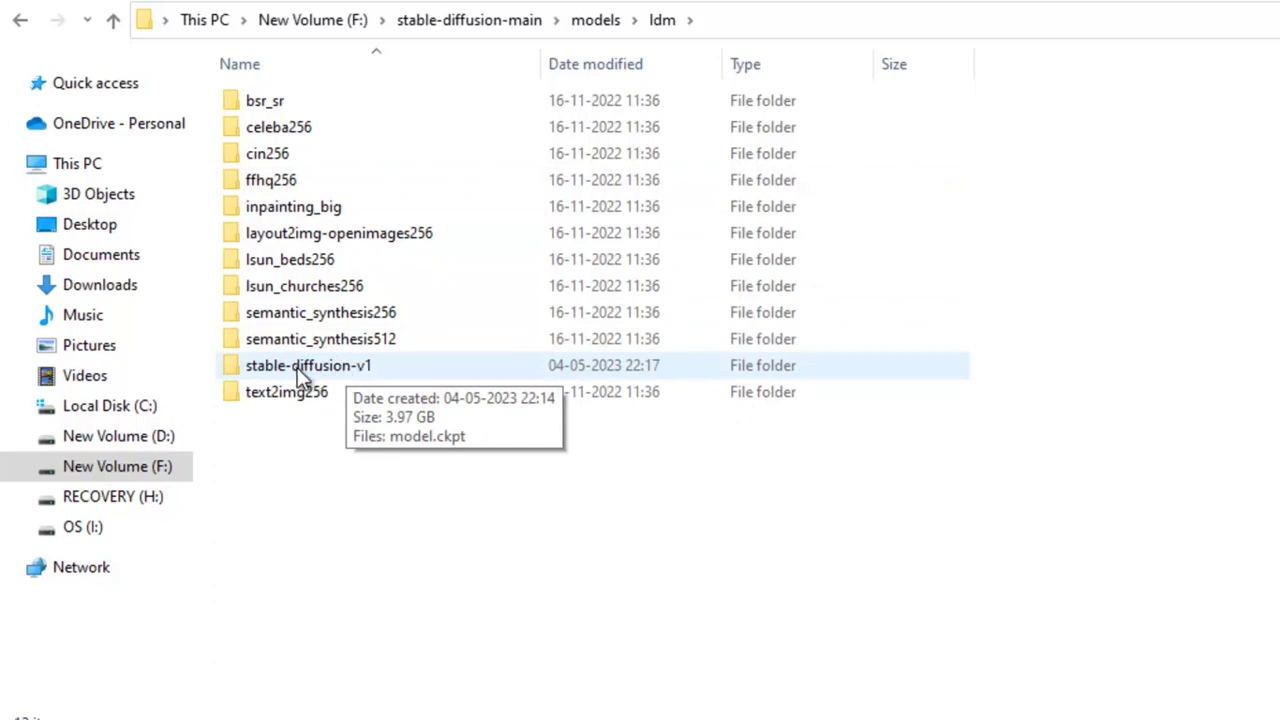
double_click(297, 367)
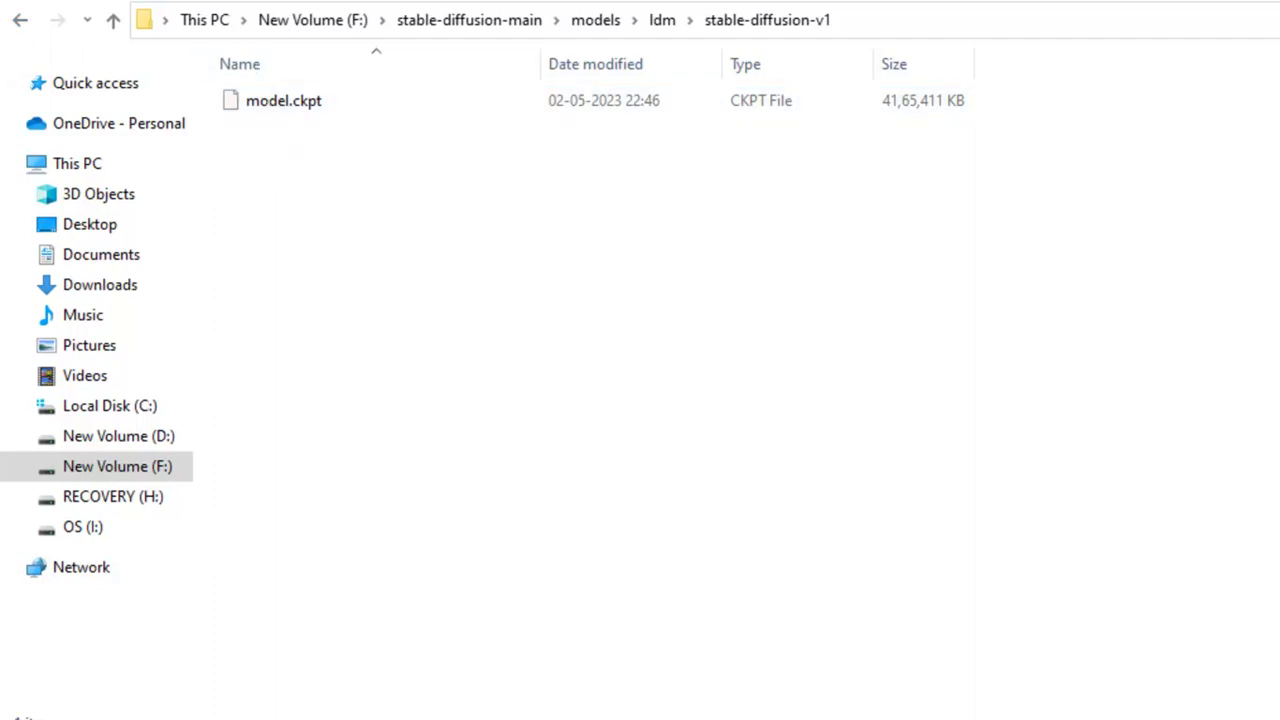
mouse_move(700, 718)
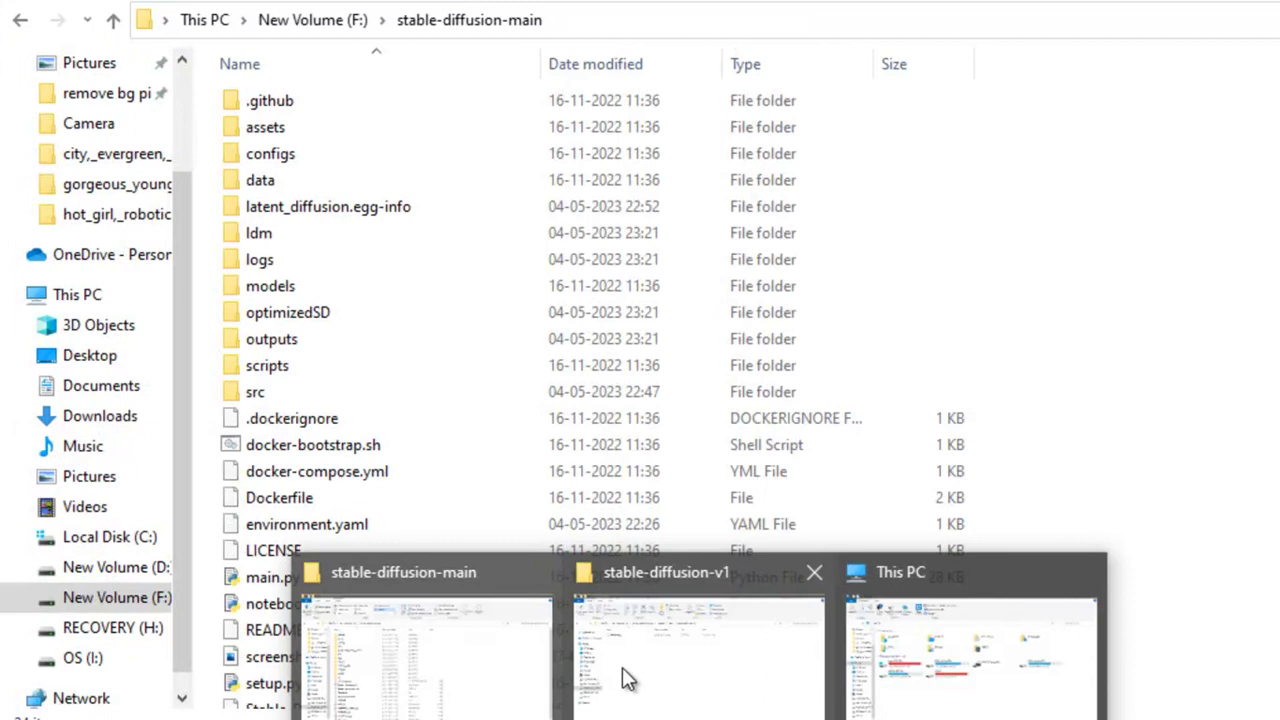
click(630, 676)
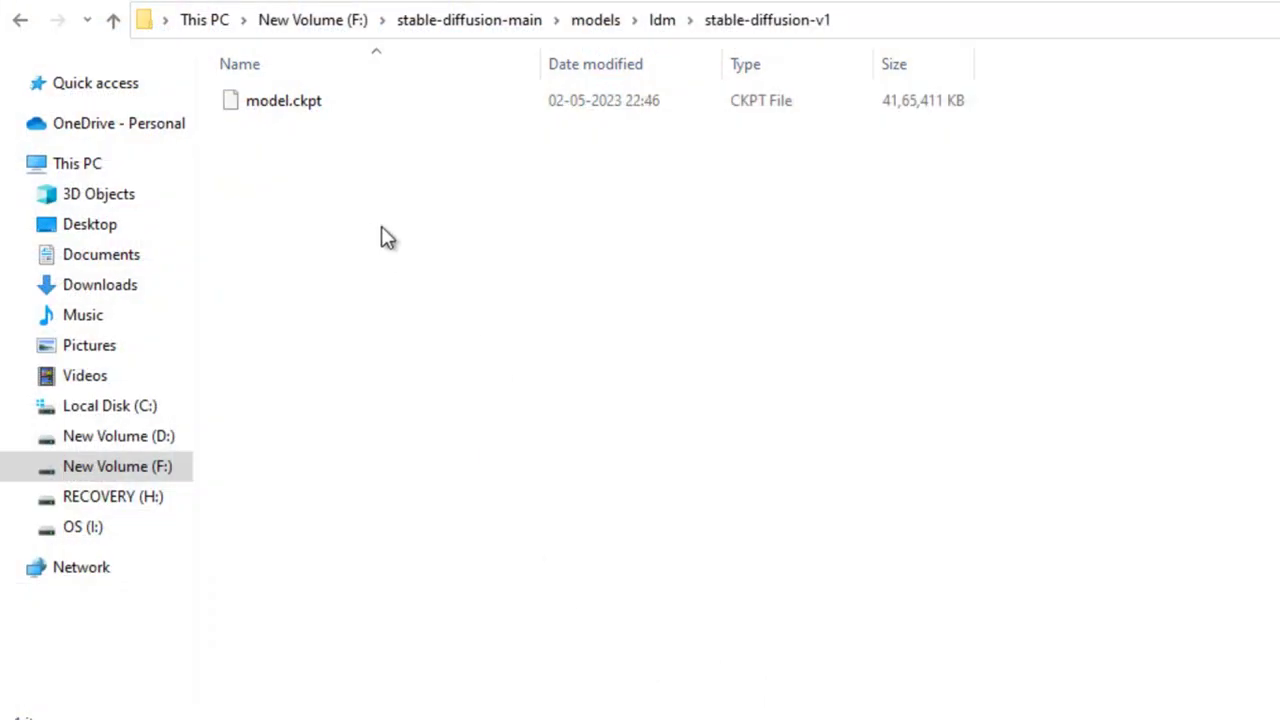
click(20, 22)
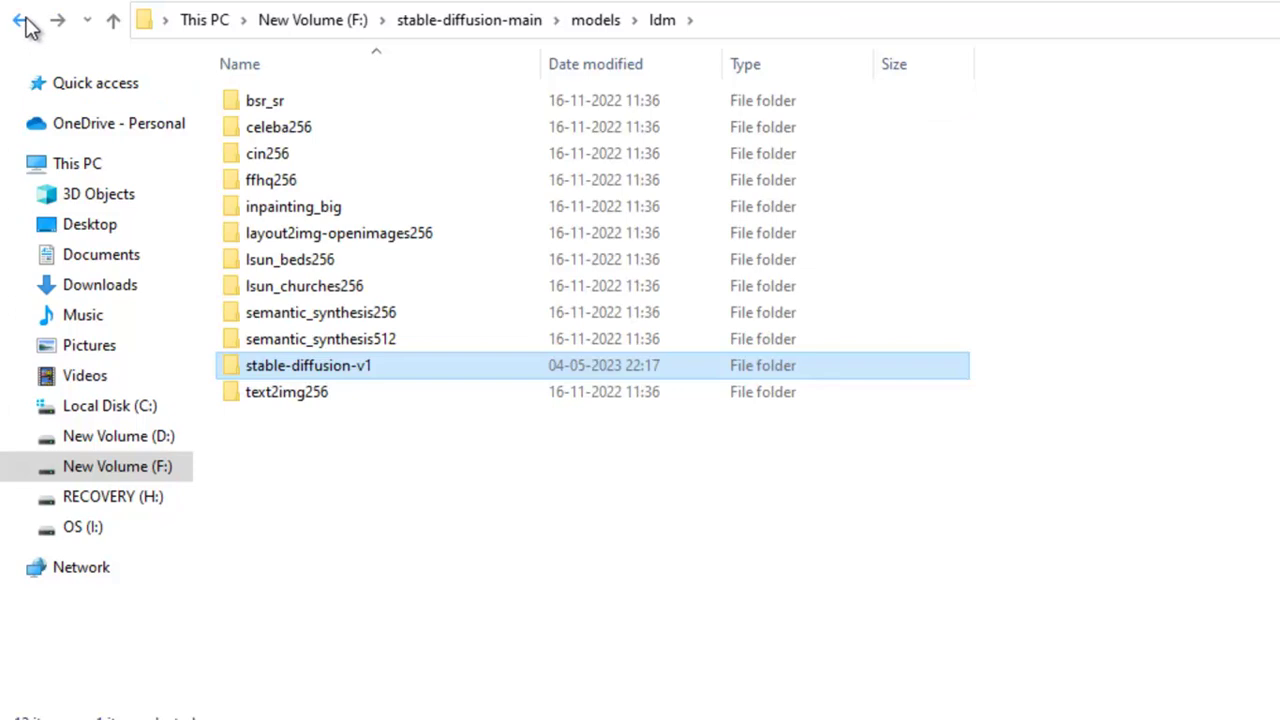
click(22, 26)
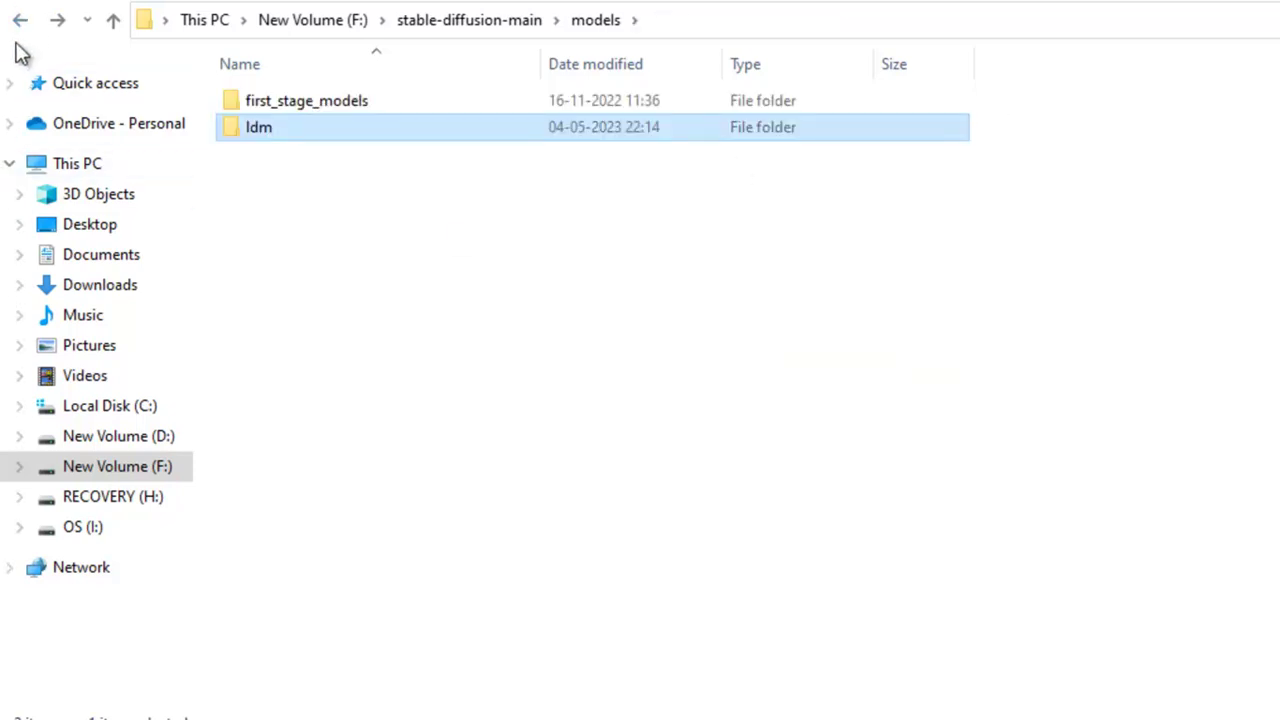
click(20, 22)
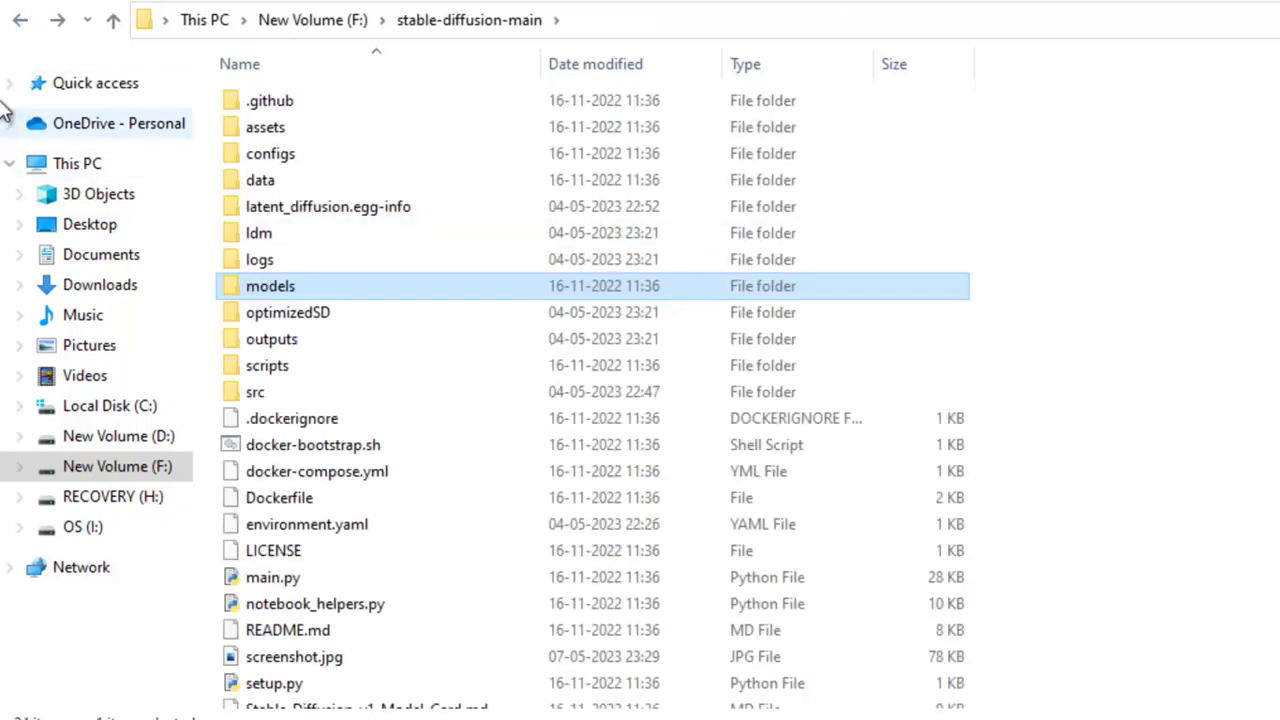
click(18, 22)
Reopen models\ldm\stable-diffusion-v1 to confirm model.ckpt, then return to stable-diffusion-main
scroll(555, 668, down, 1)
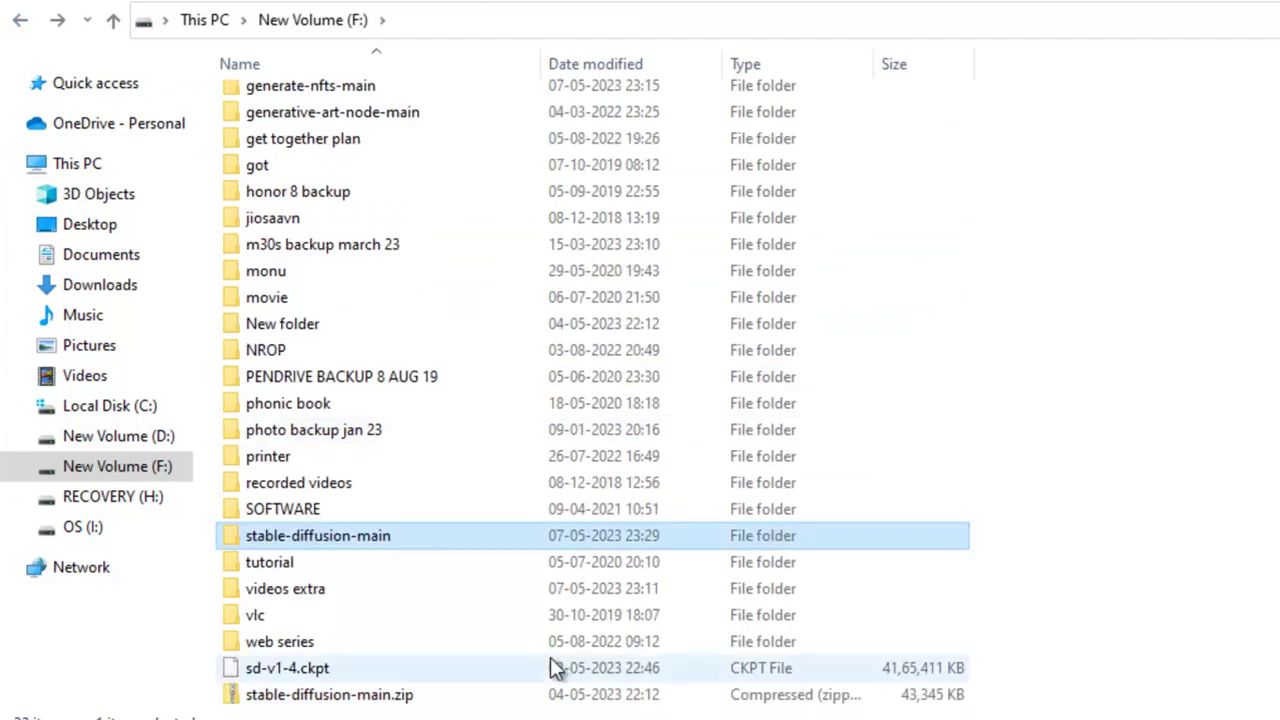
click(322, 670)
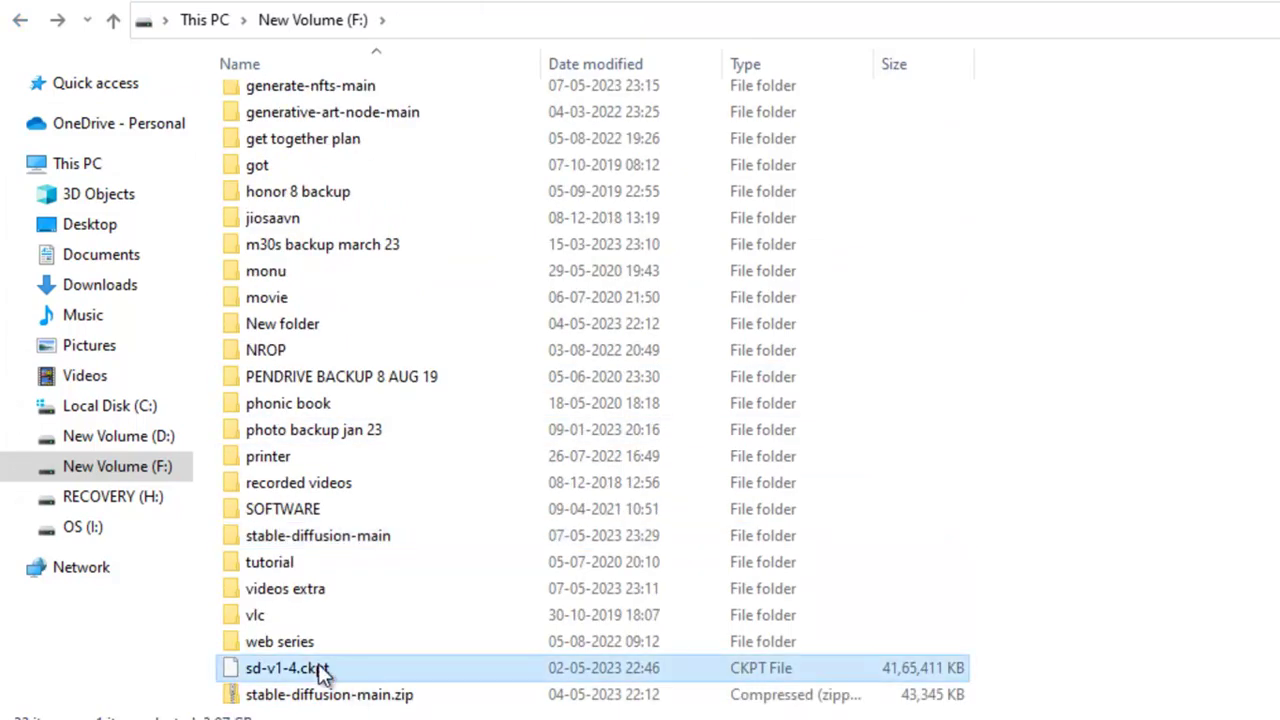
double_click(351, 537)
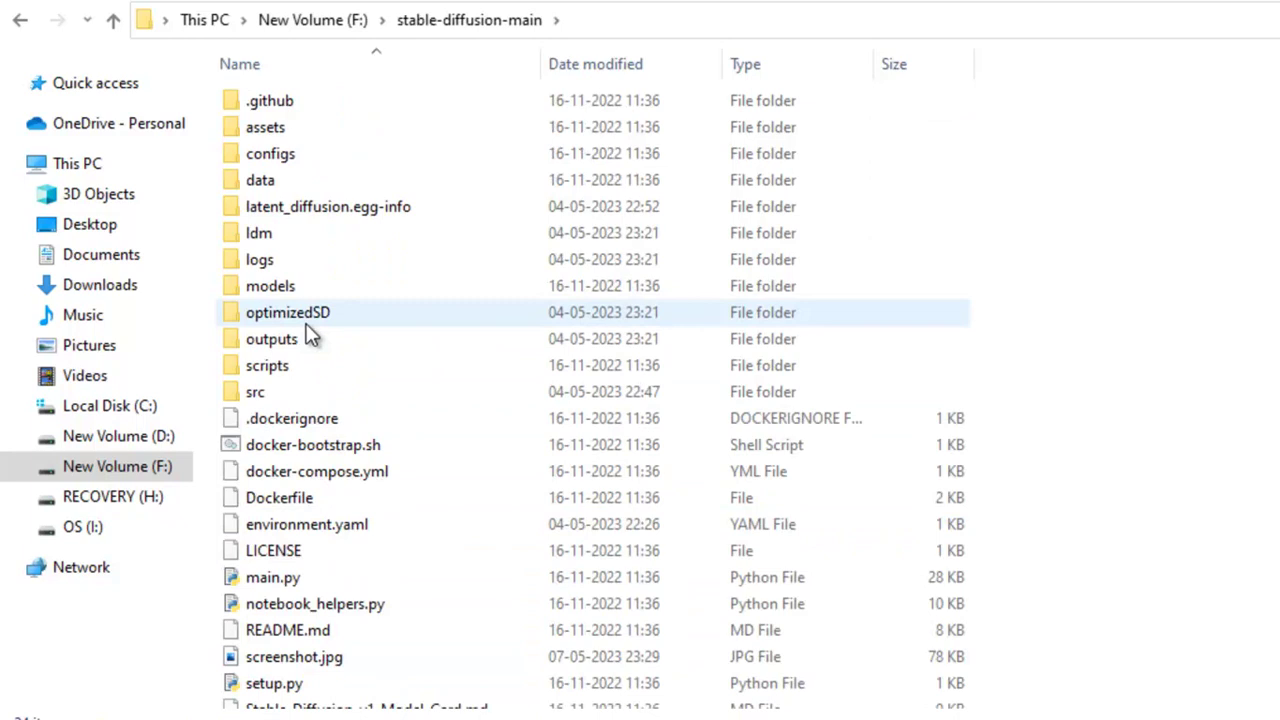
double_click(296, 288)
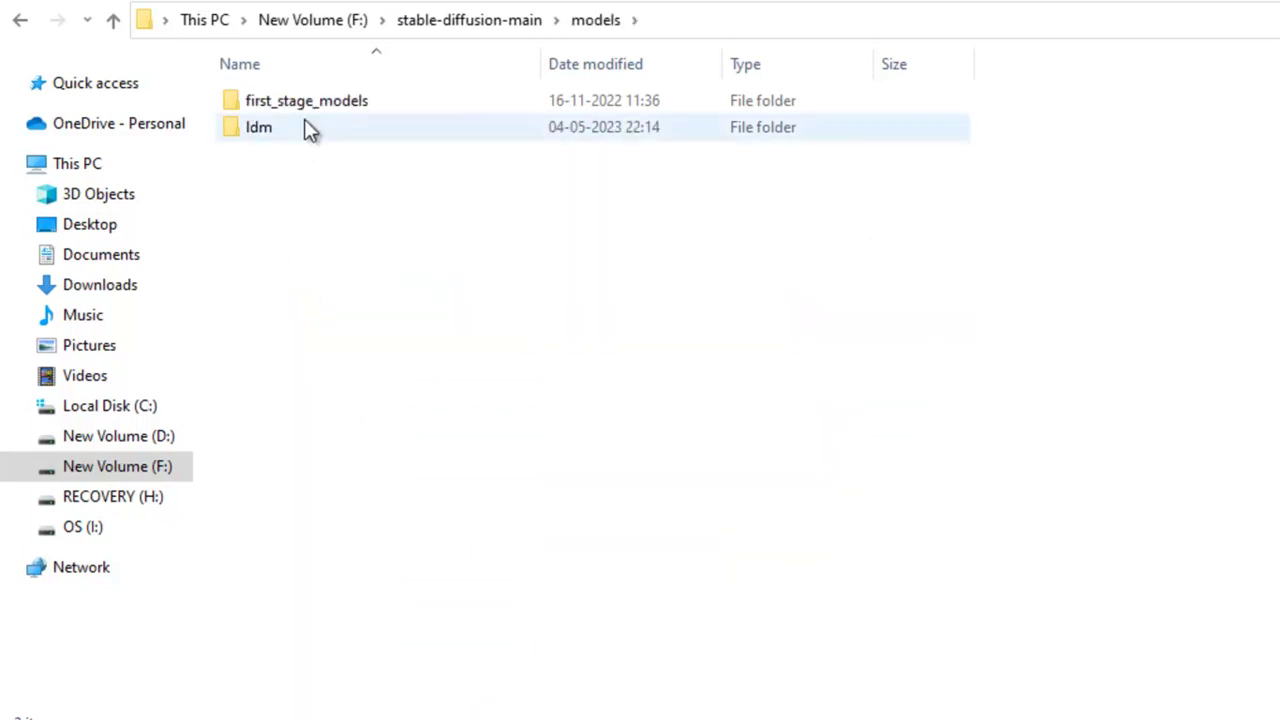
double_click(297, 128)
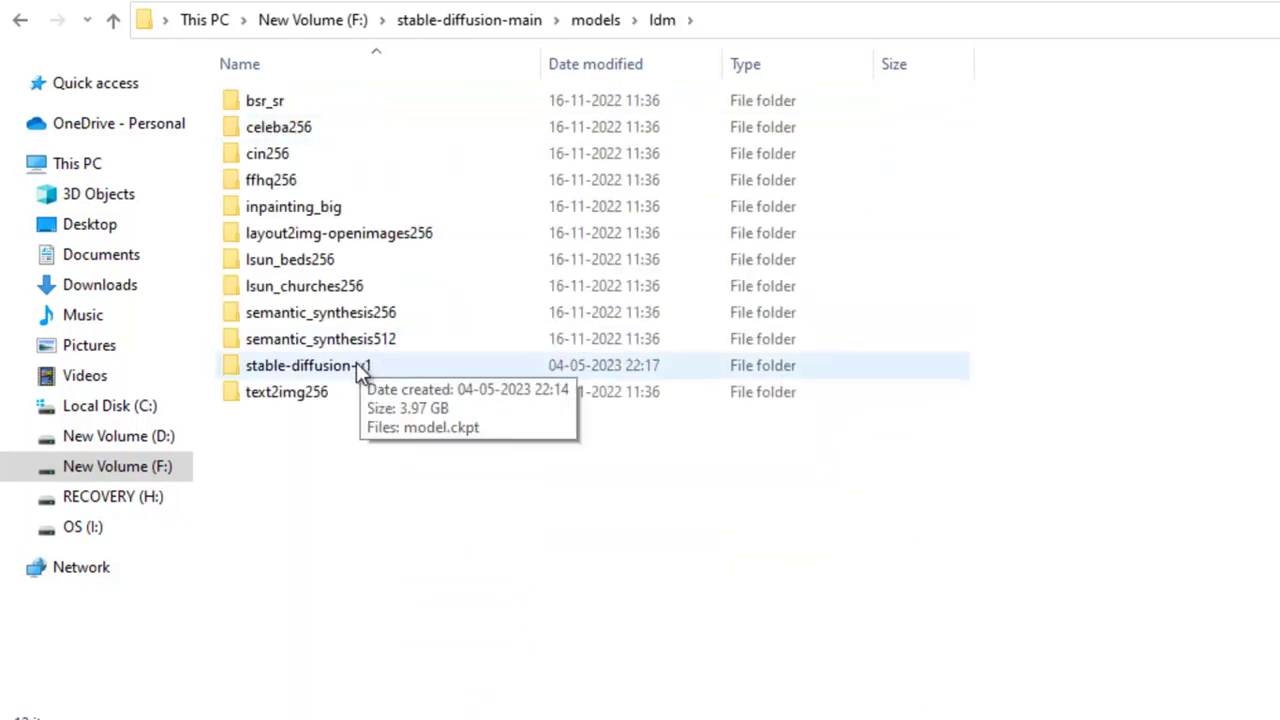
click(276, 370)
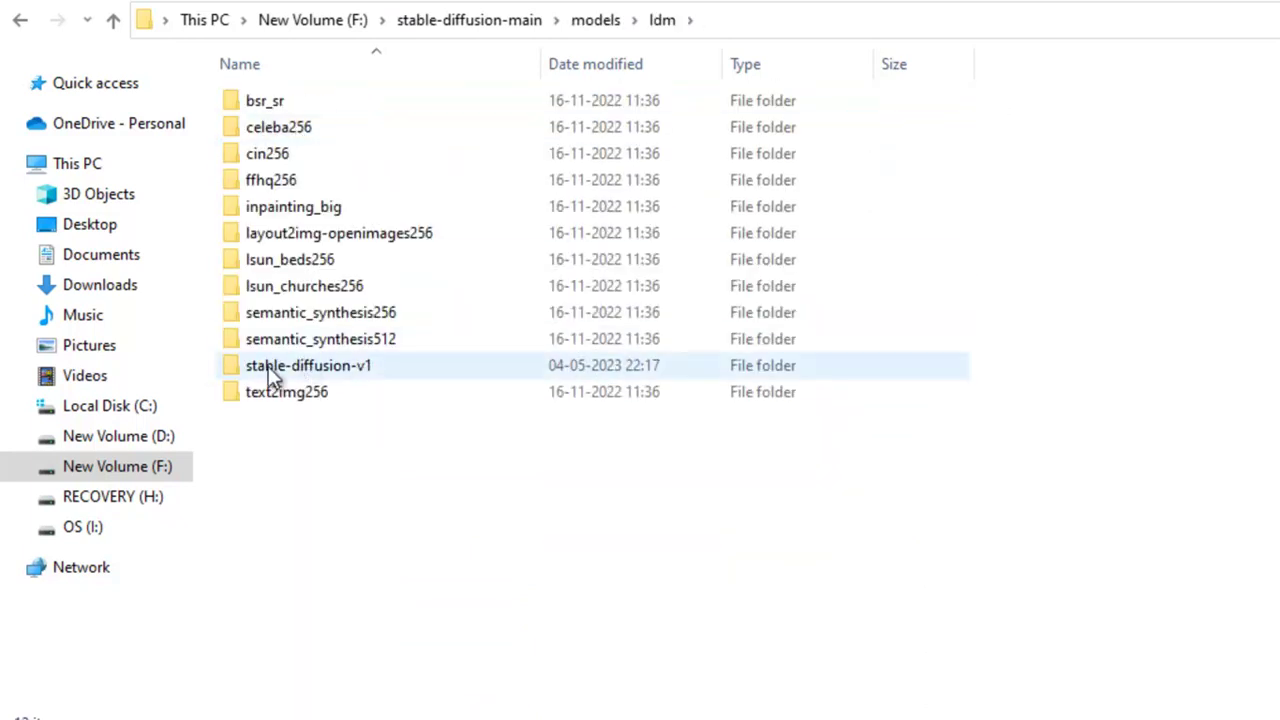
double_click(338, 370)
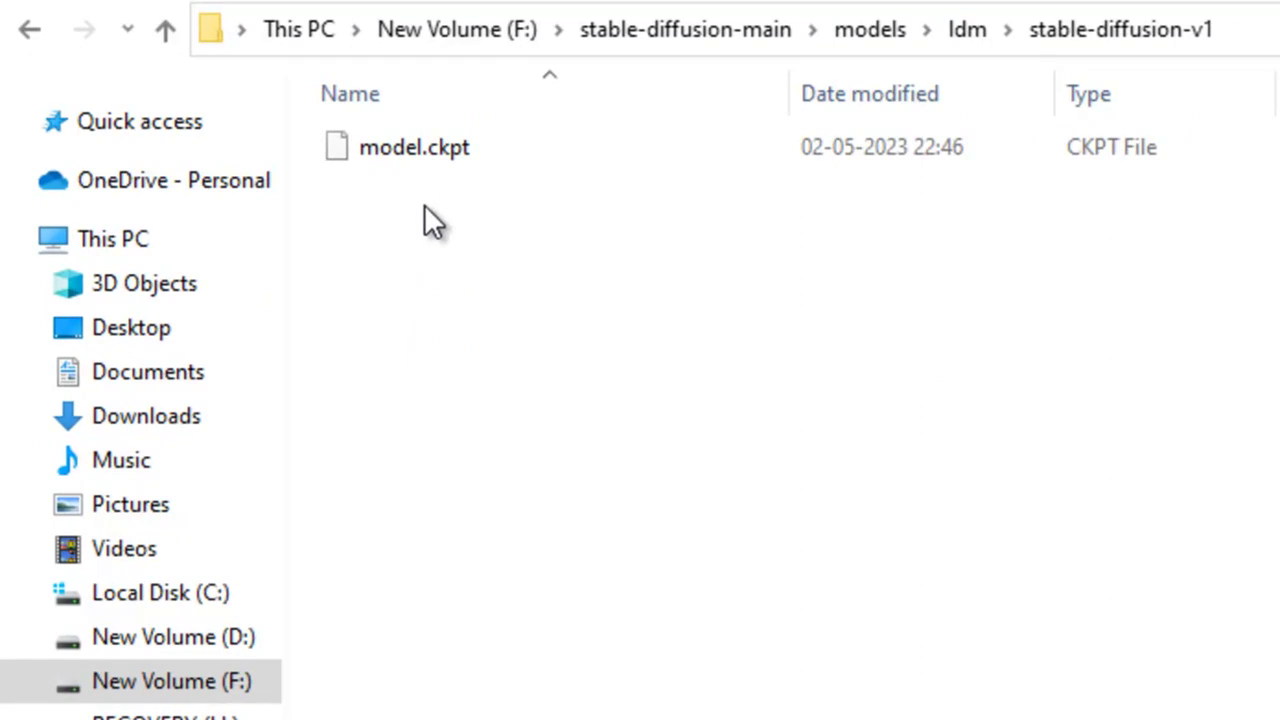
click(28, 40)
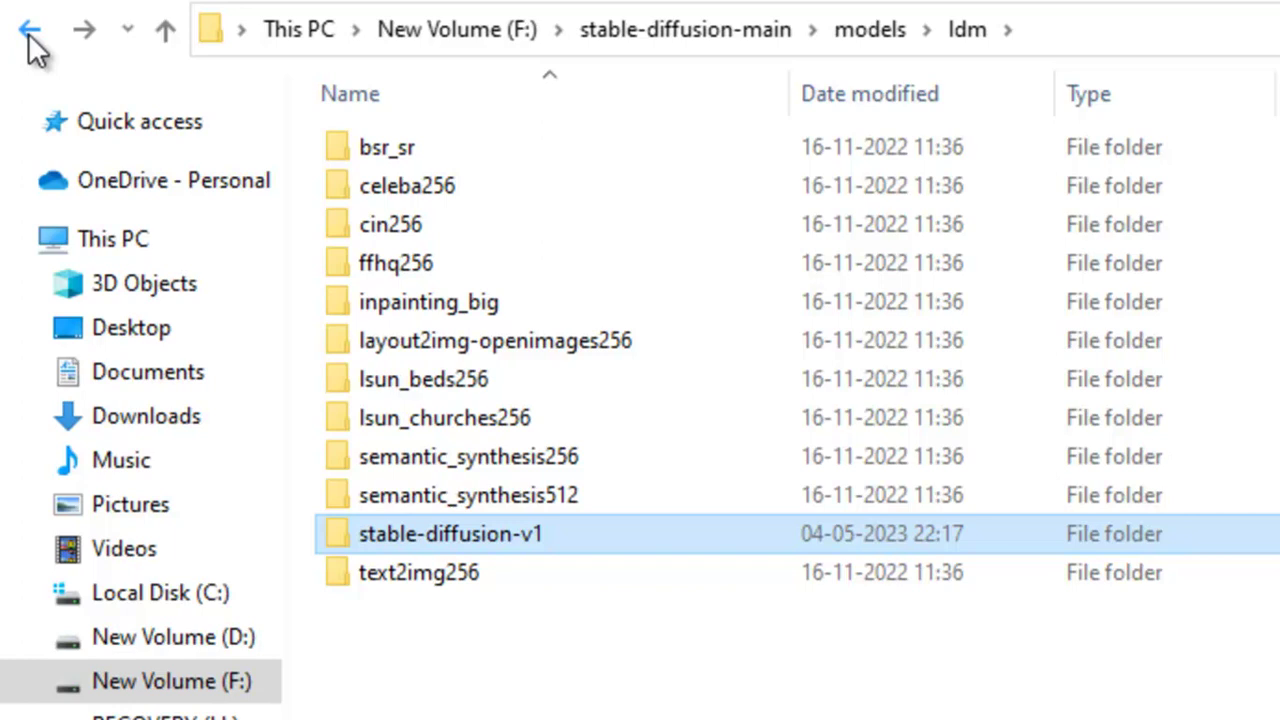
click(30, 40)
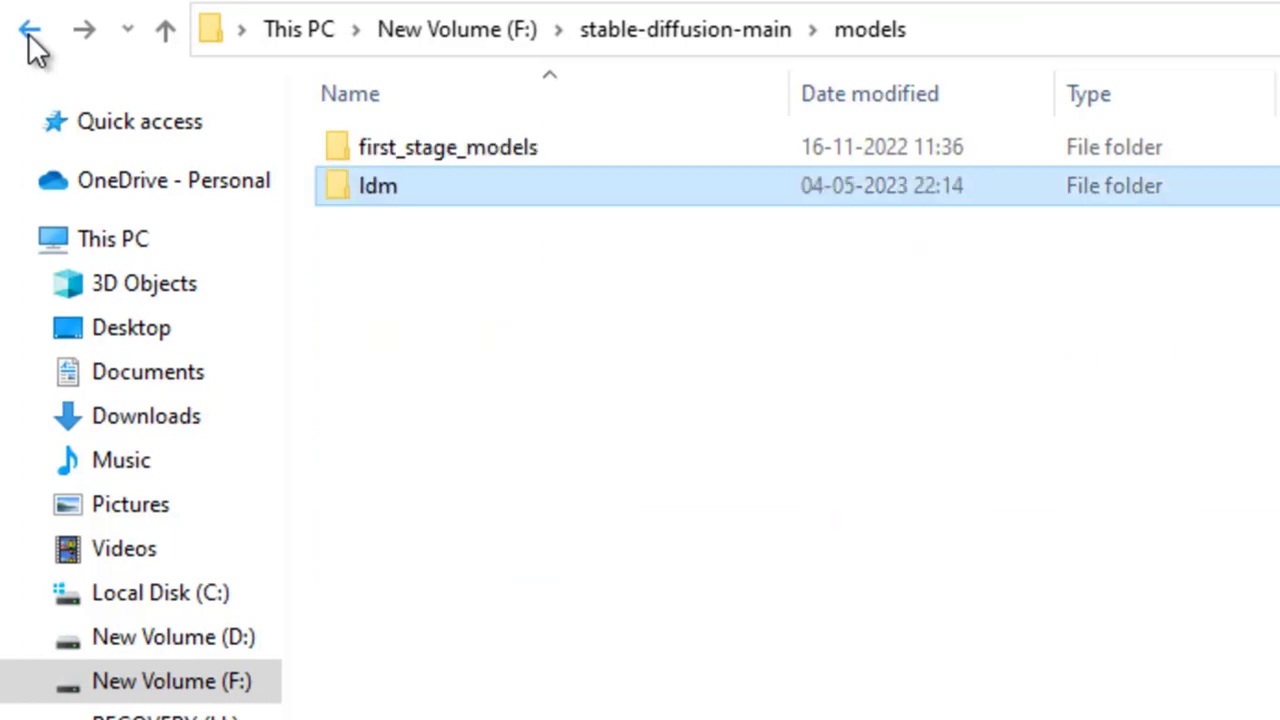
click(30, 40)
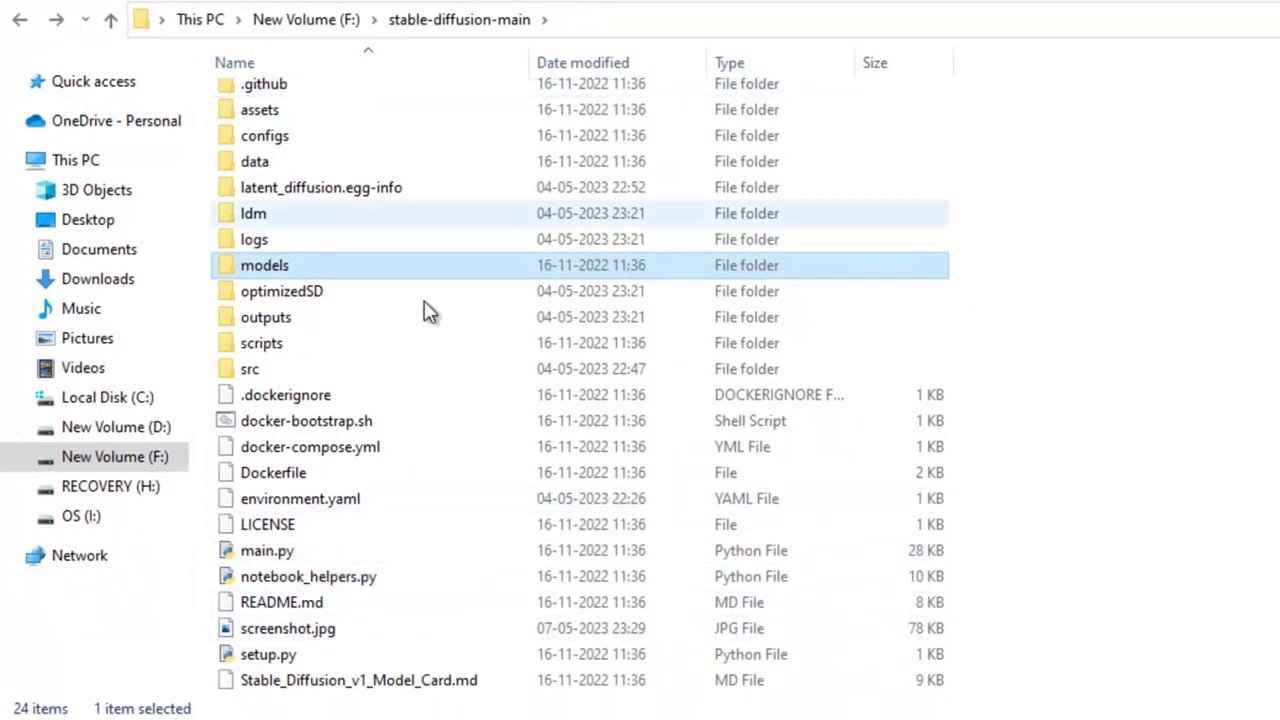
Open environment.yaml in Notepad without making Notepad the default for .yaml files
right_click(318, 510)
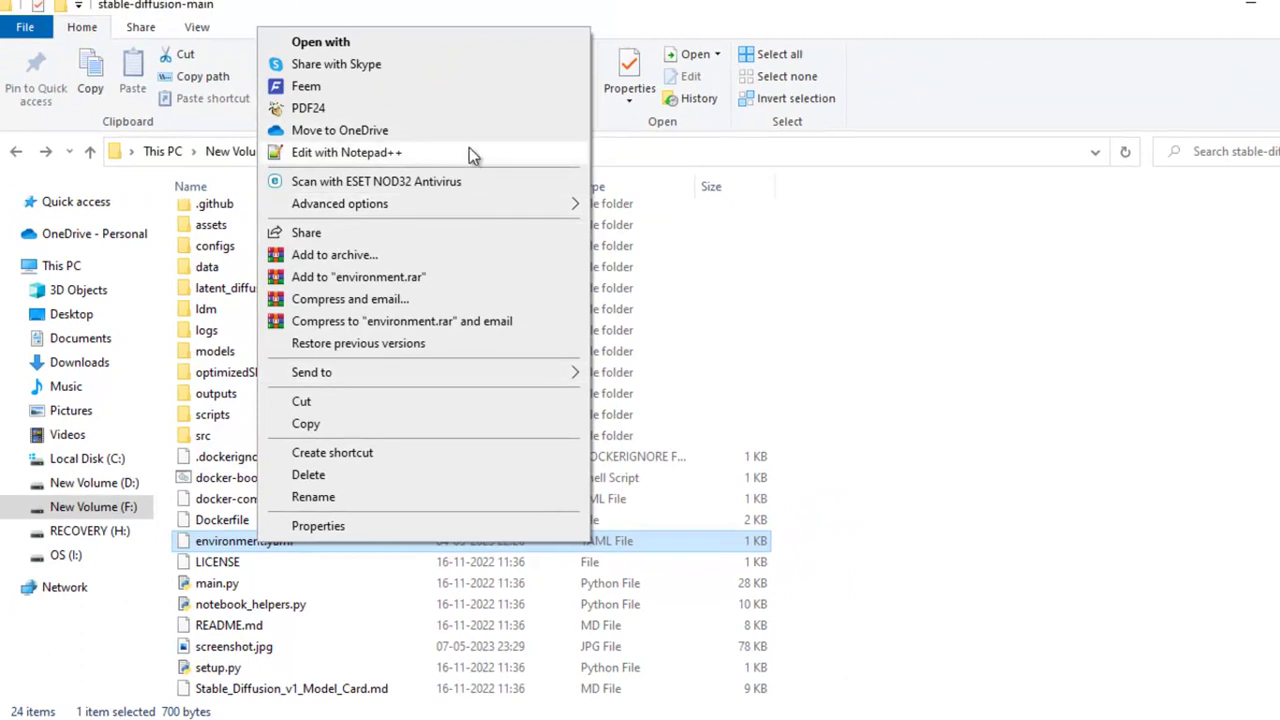
click(437, 47)
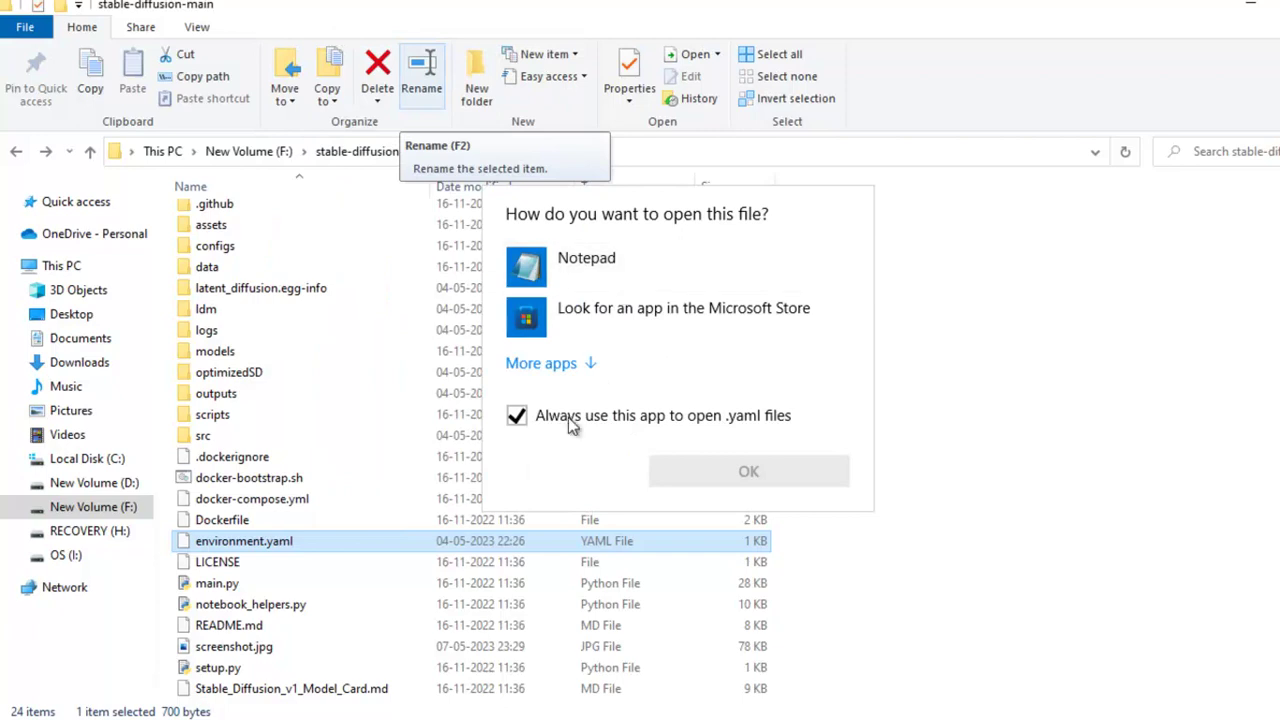
click(516, 416)
click(569, 270)
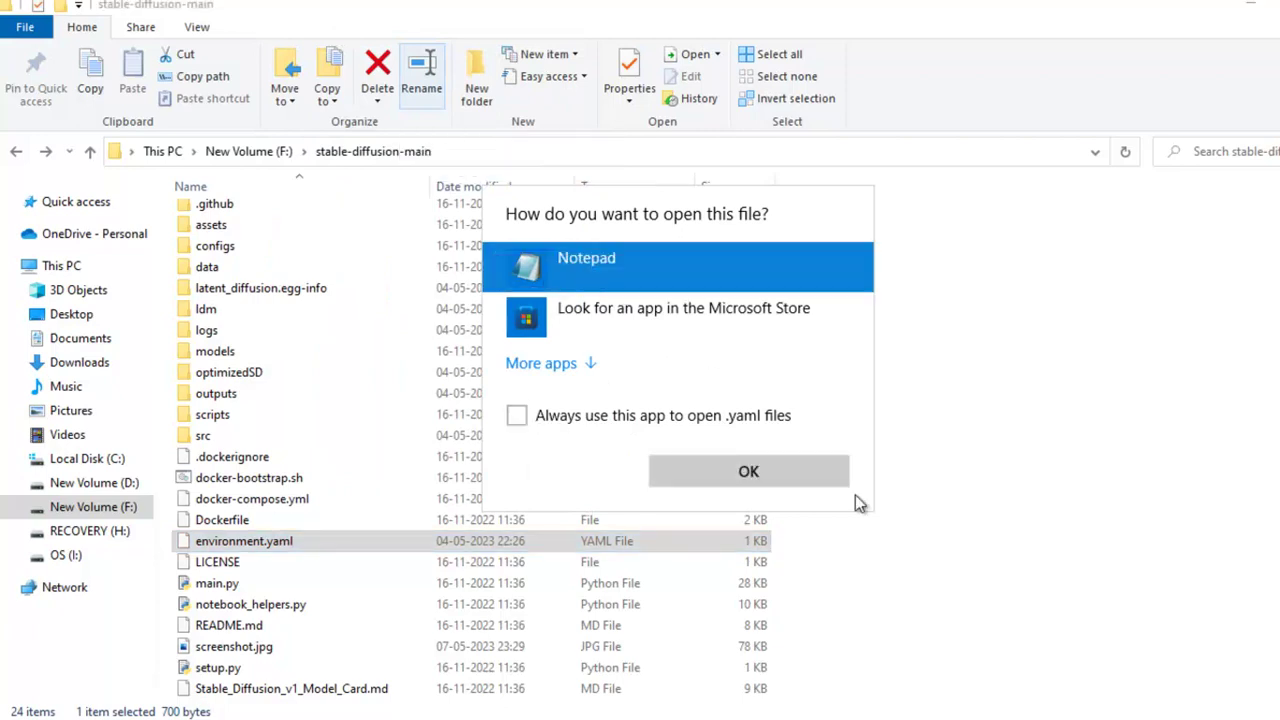
click(776, 470)
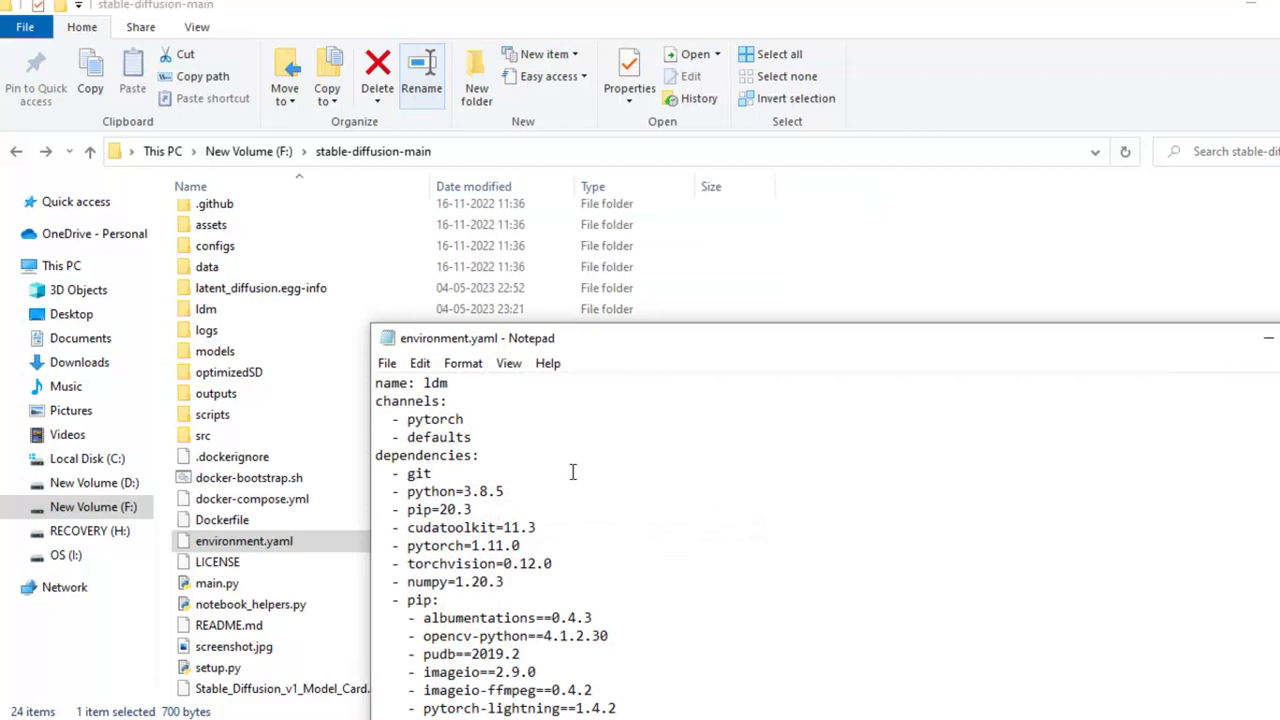
Review environment.yaml, move the Notepad window aside and close it
scroll(567, 472, down, 2)
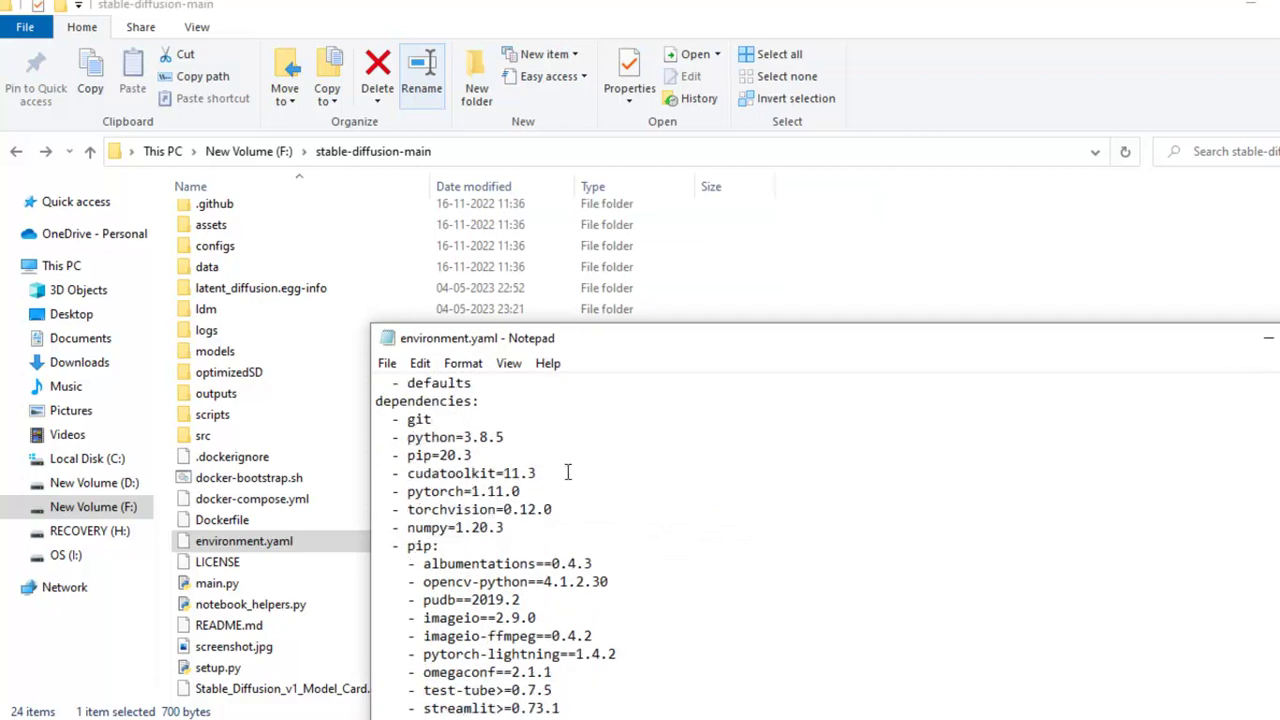
scroll(567, 472, up, 2)
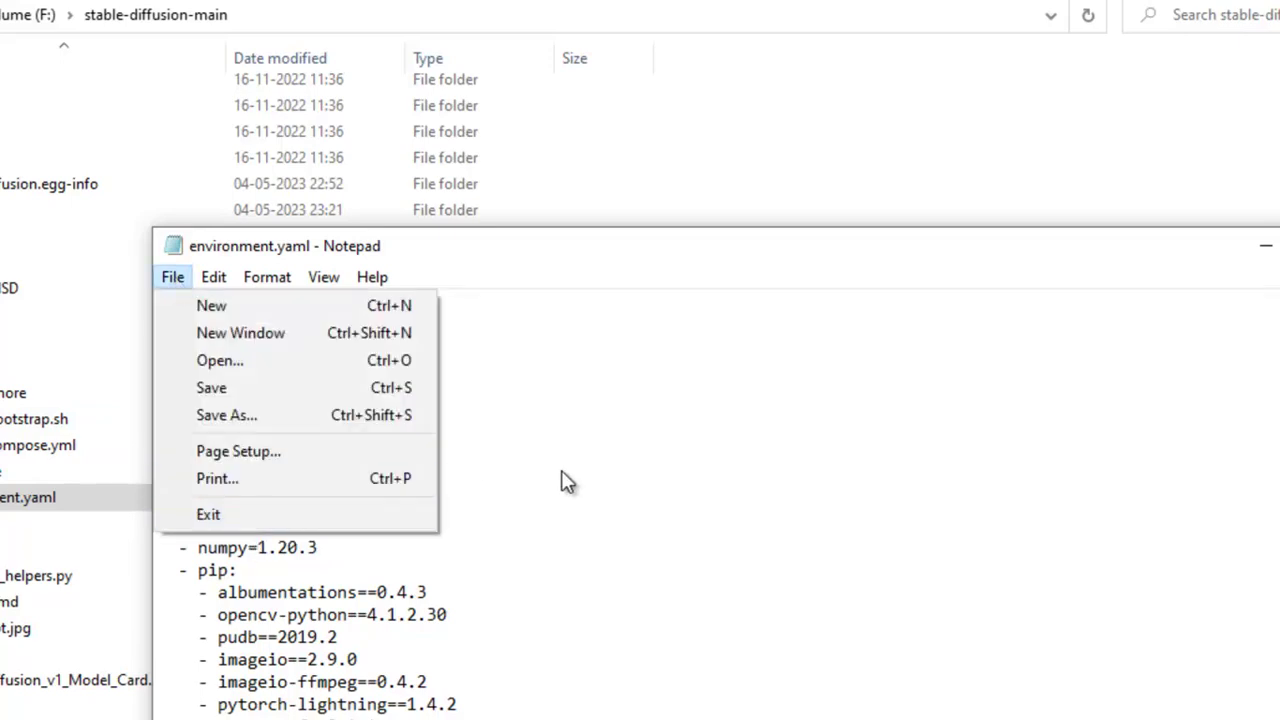
drag(854, 251, 381, 265)
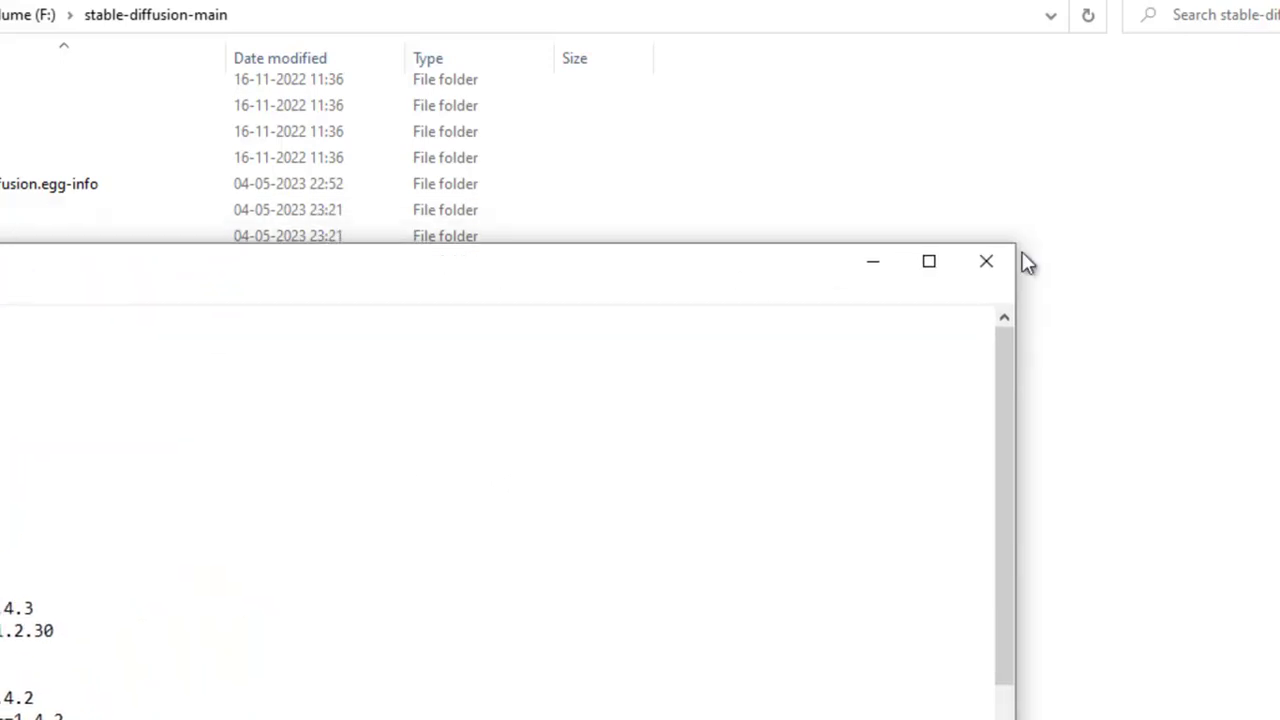
click(976, 265)
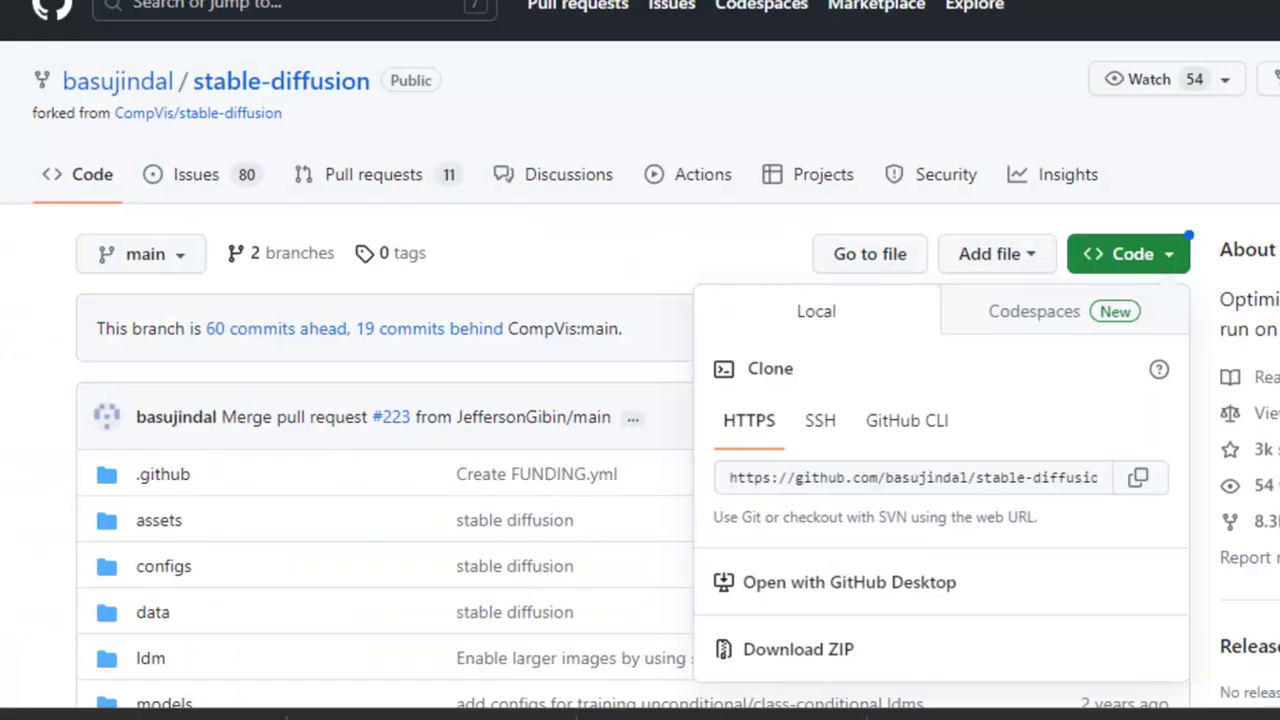
Google 'miniconda' in a new tab and open the 'Miniconda — conda documentation' result
click(632, 19)
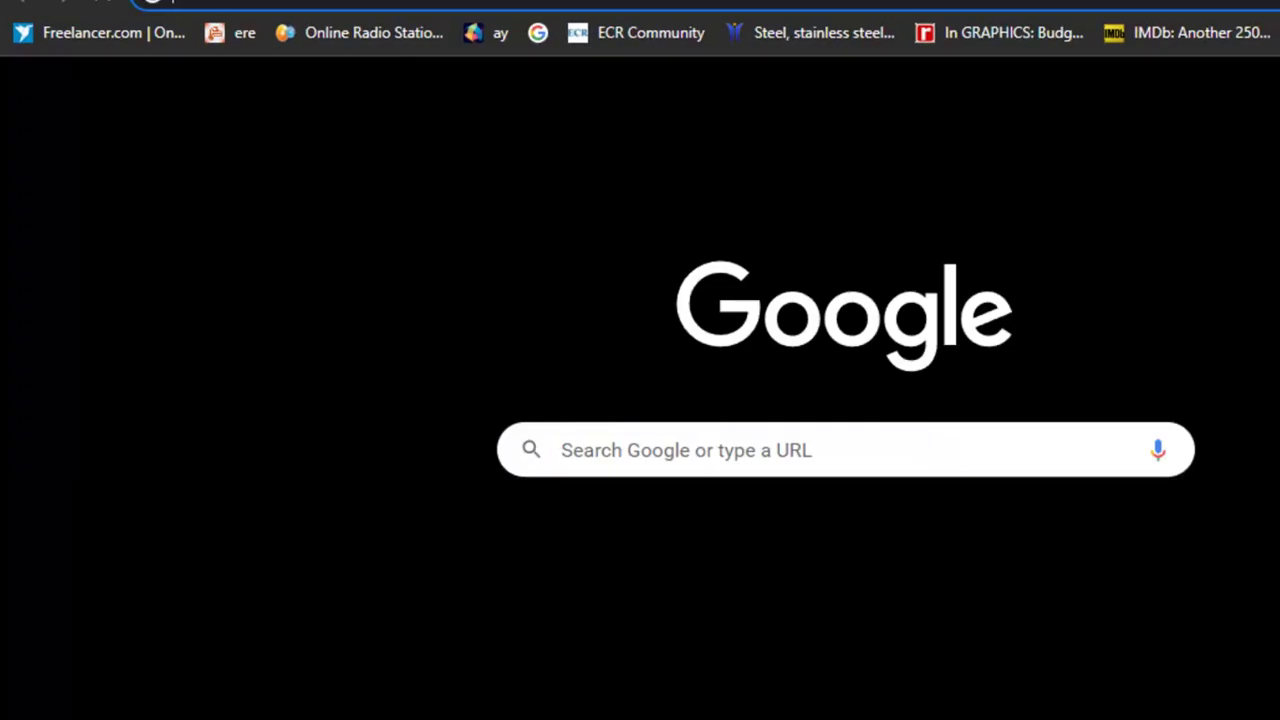
click(626, 64)
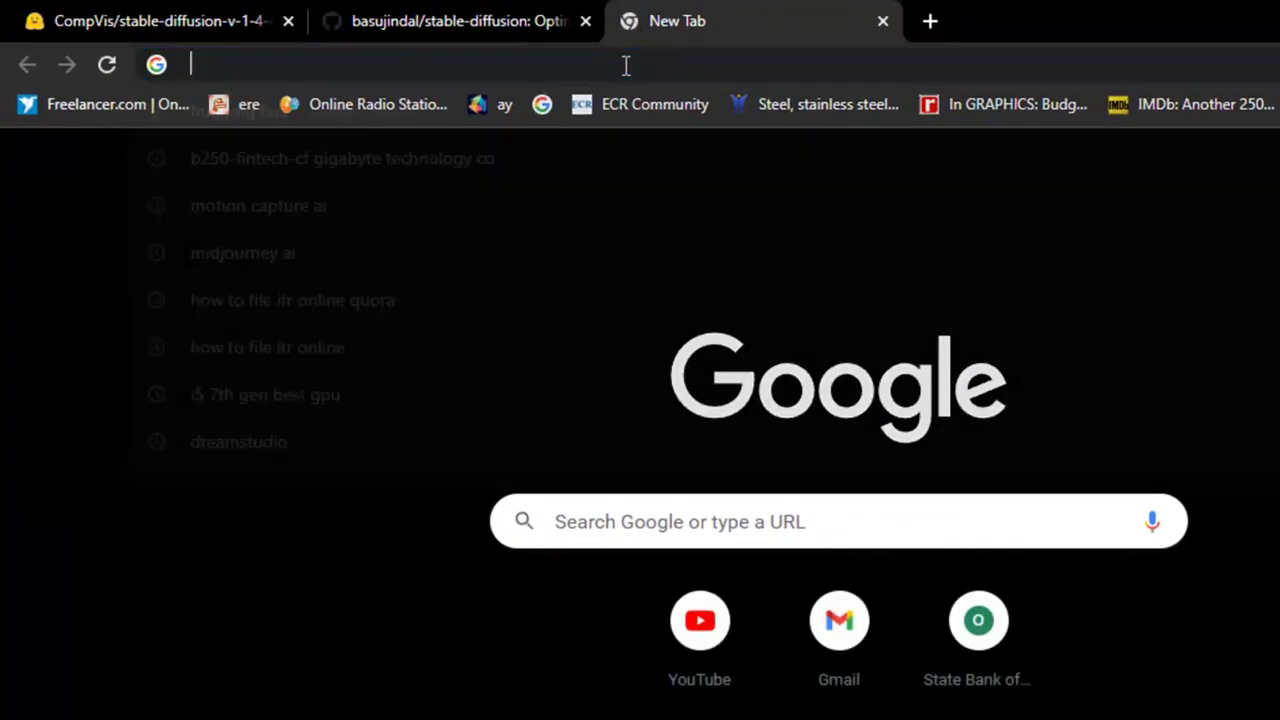
text(mini)
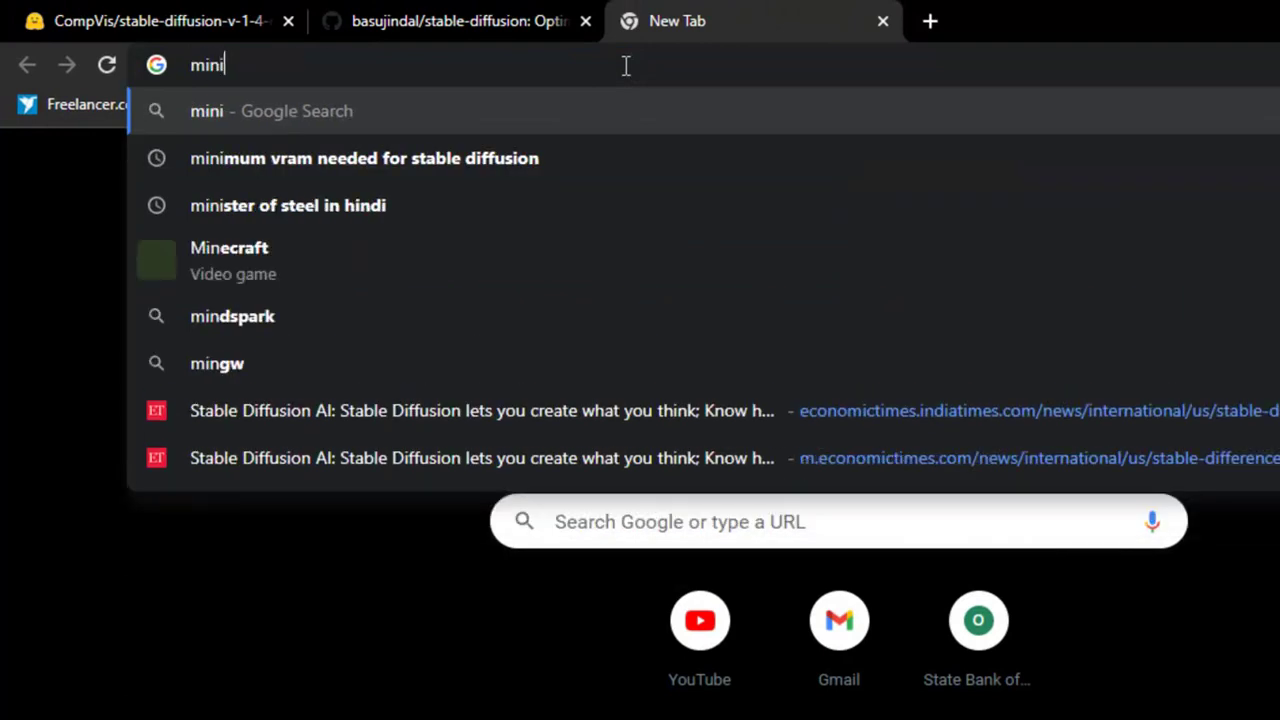
text(conda)
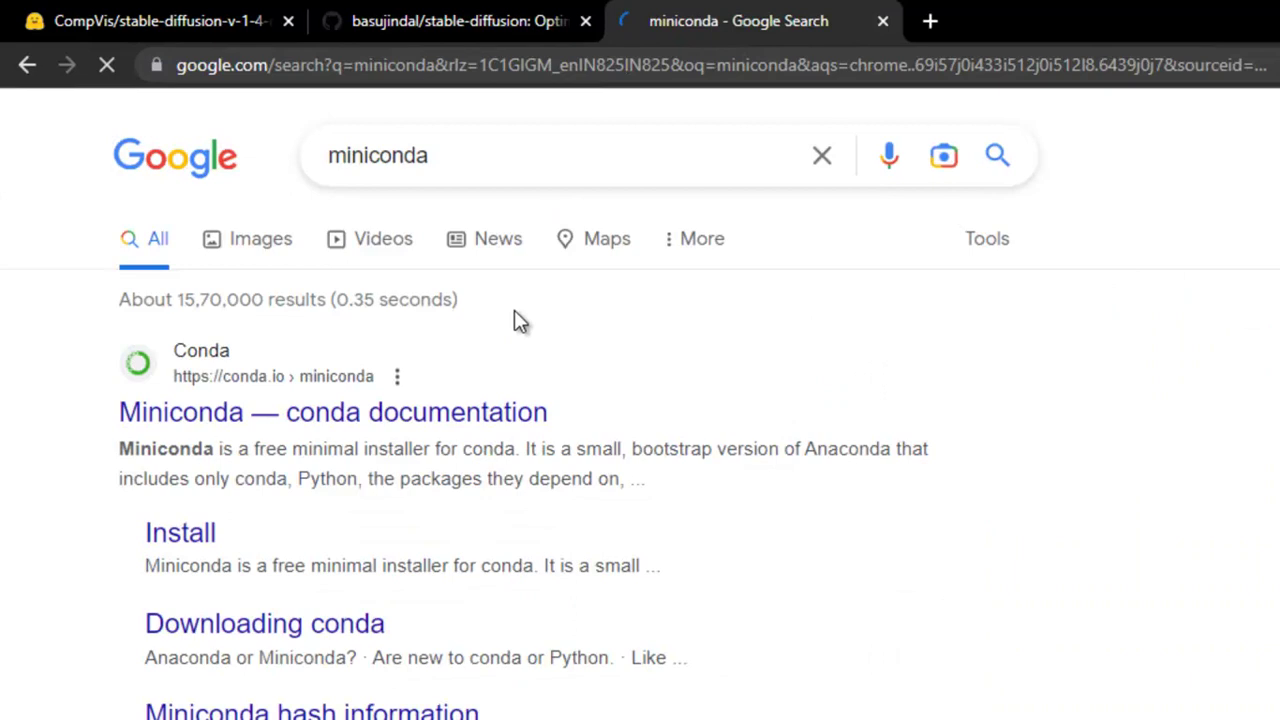
click(497, 414)
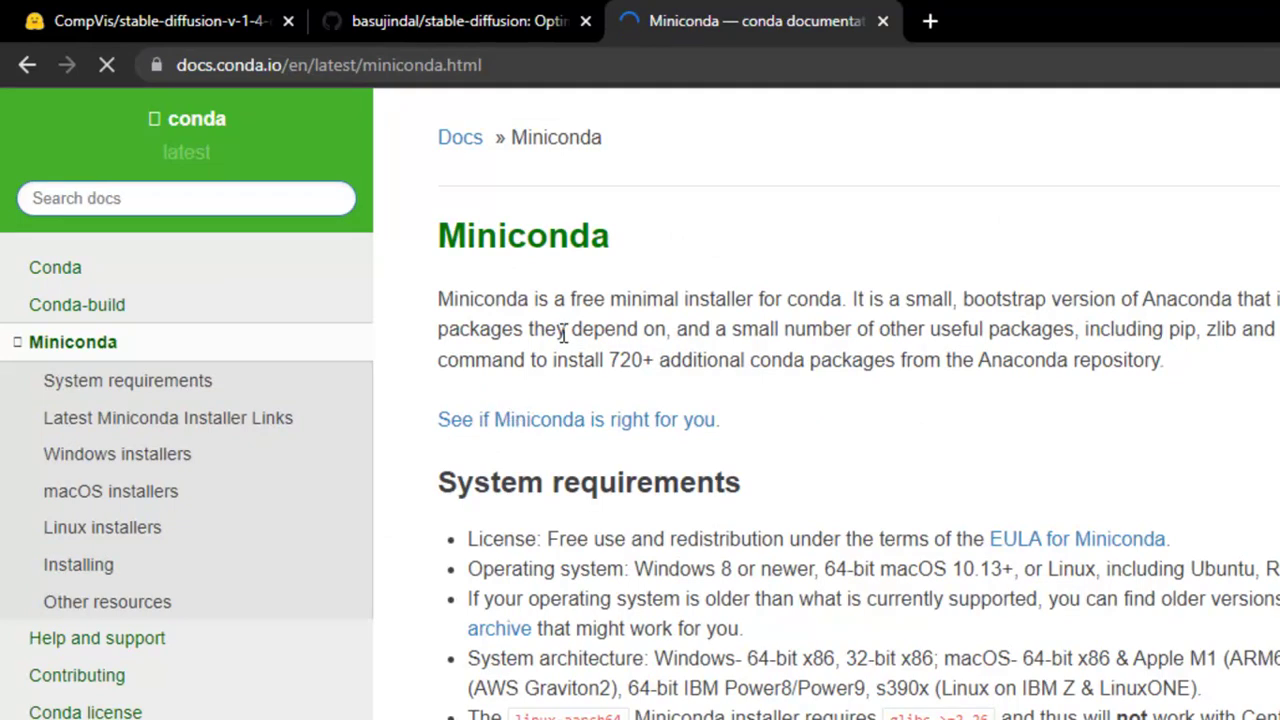
Download Miniconda3-latest-Windows-x86_64.exe from the Windows installers section of the docs
click(162, 457)
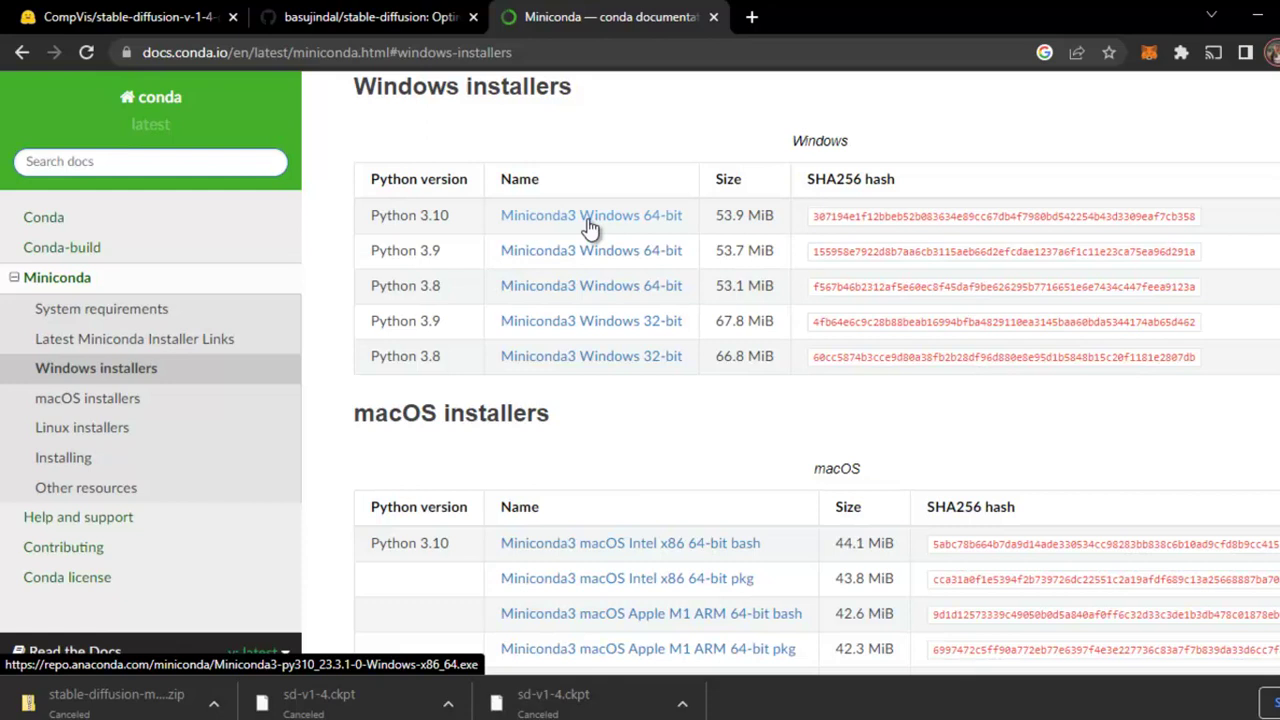
scroll(590, 228, down, 3)
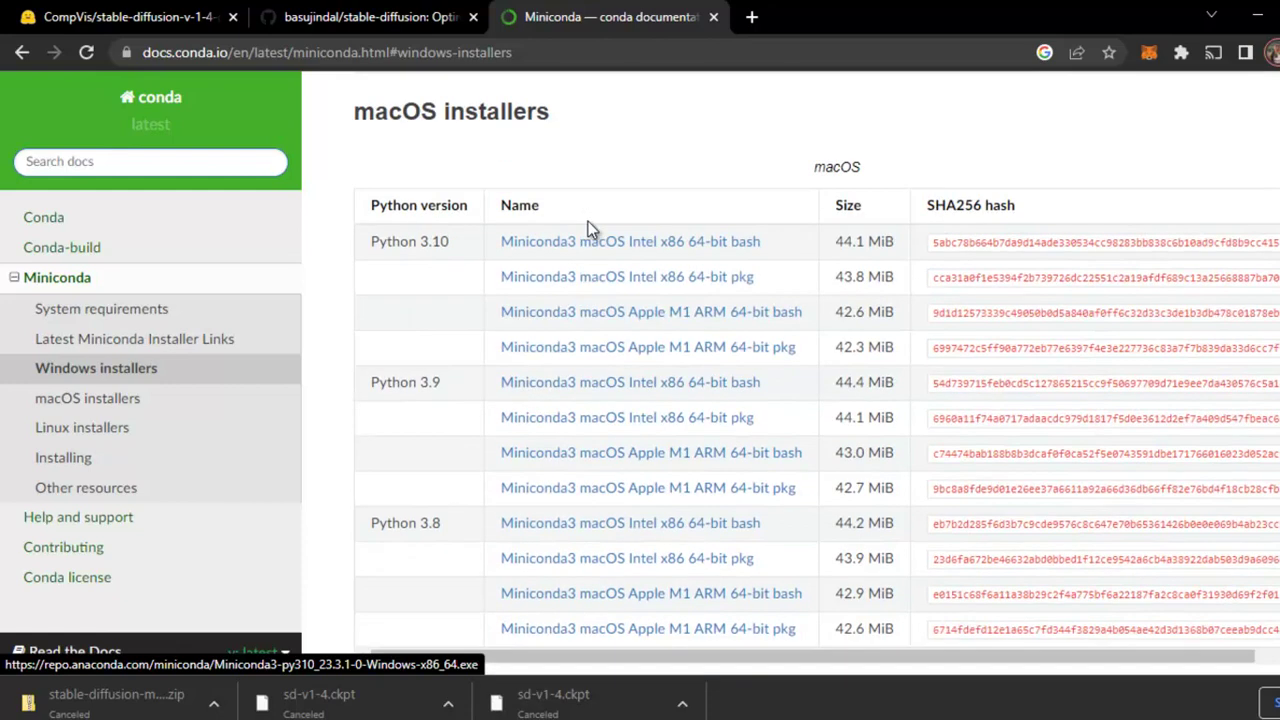
scroll(588, 221, up, 10)
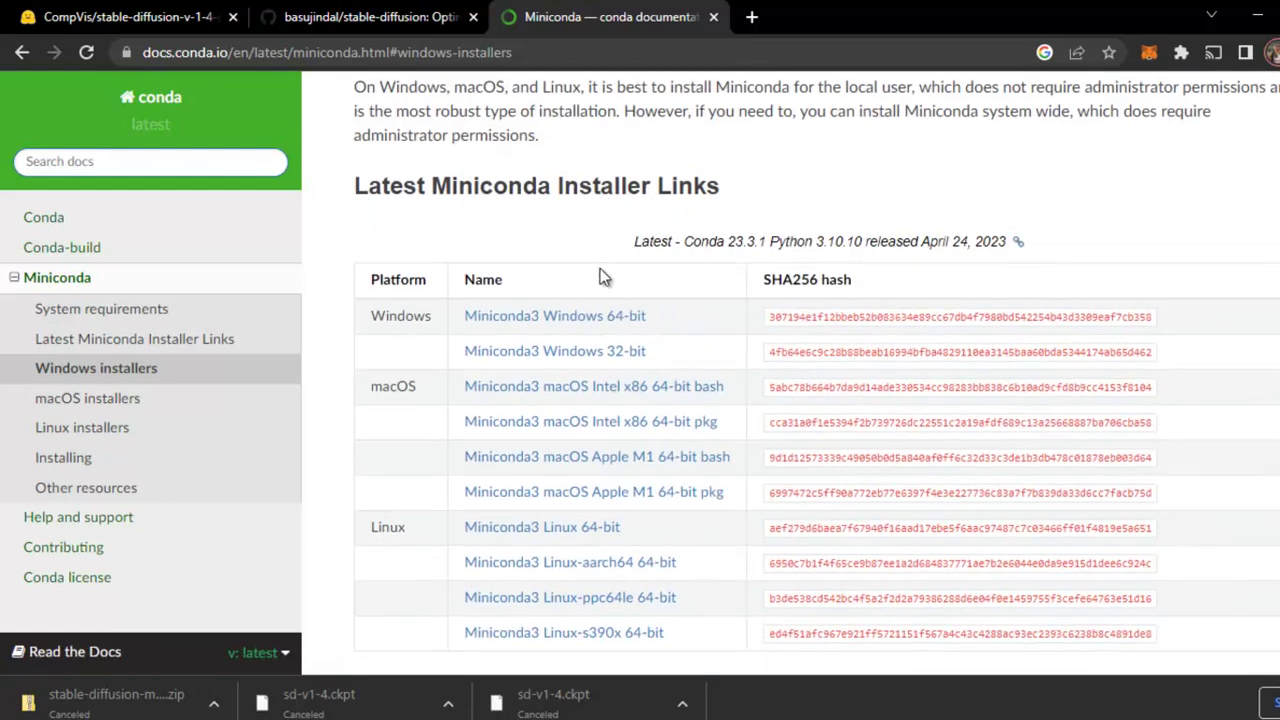
click(586, 318)
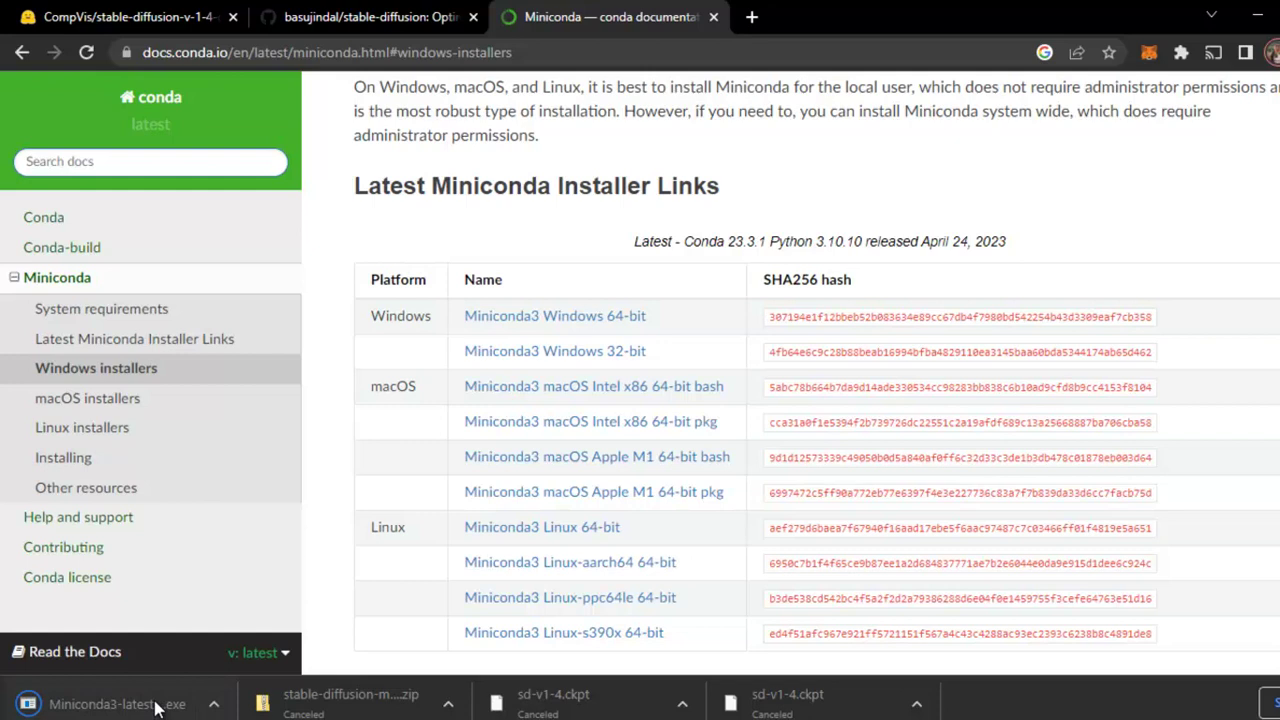
click(158, 706)
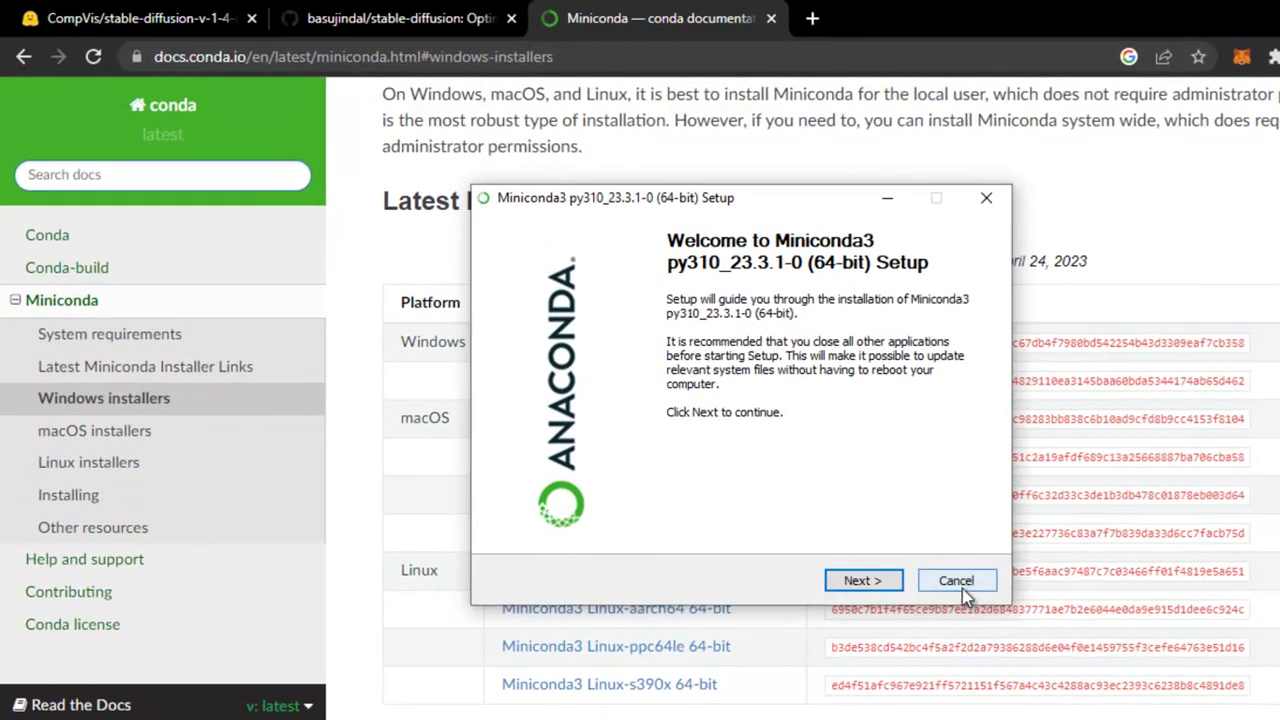
click(962, 588)
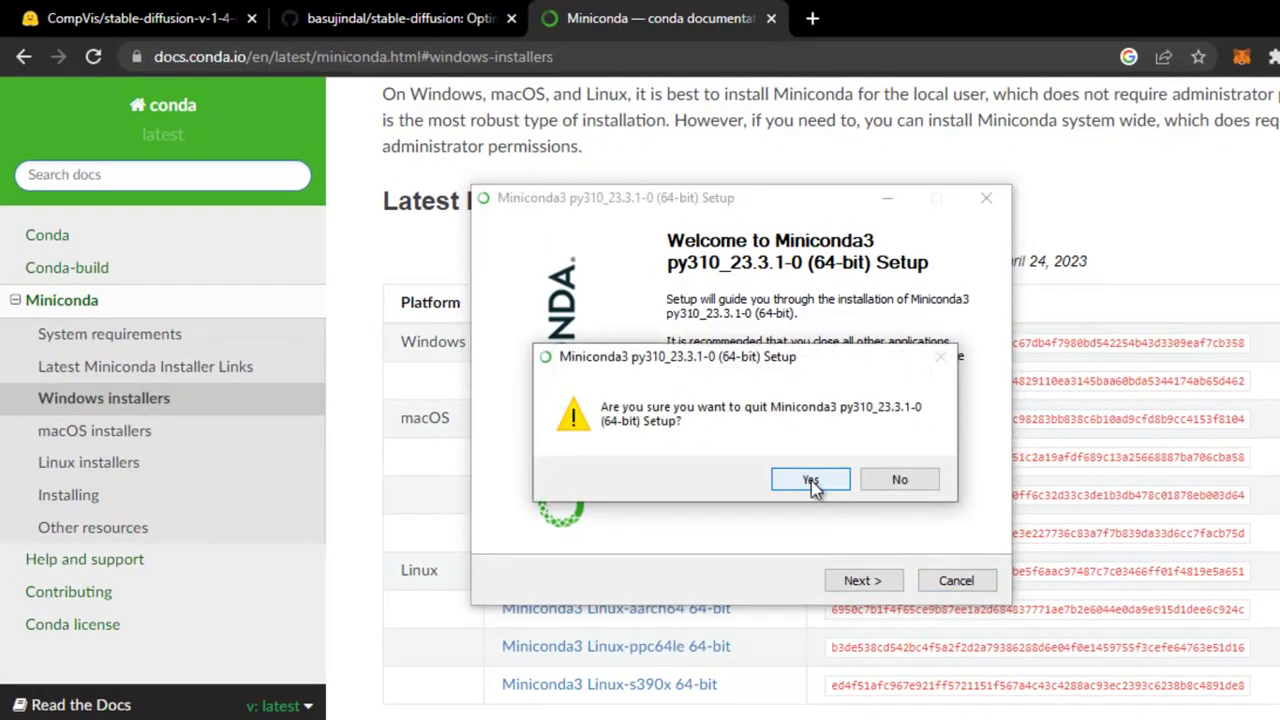
click(811, 481)
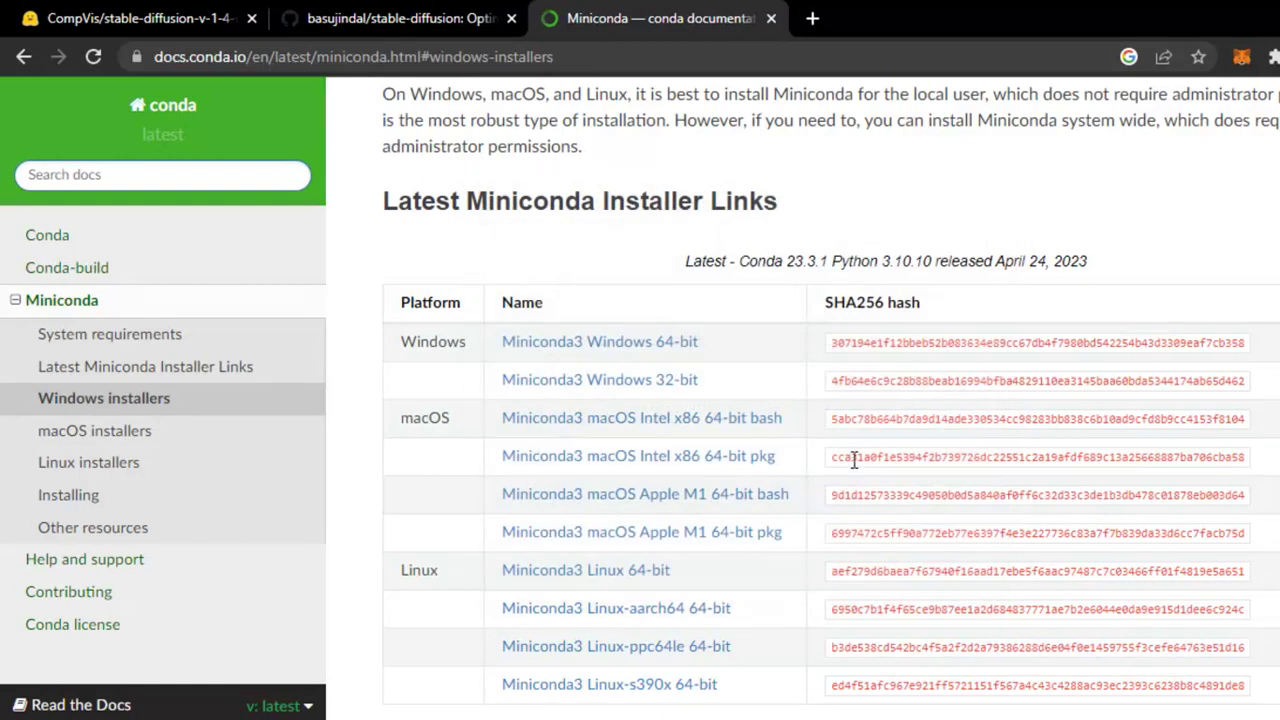
Launch Anaconda Prompt (miniconda3) from Windows search
key(super+s)
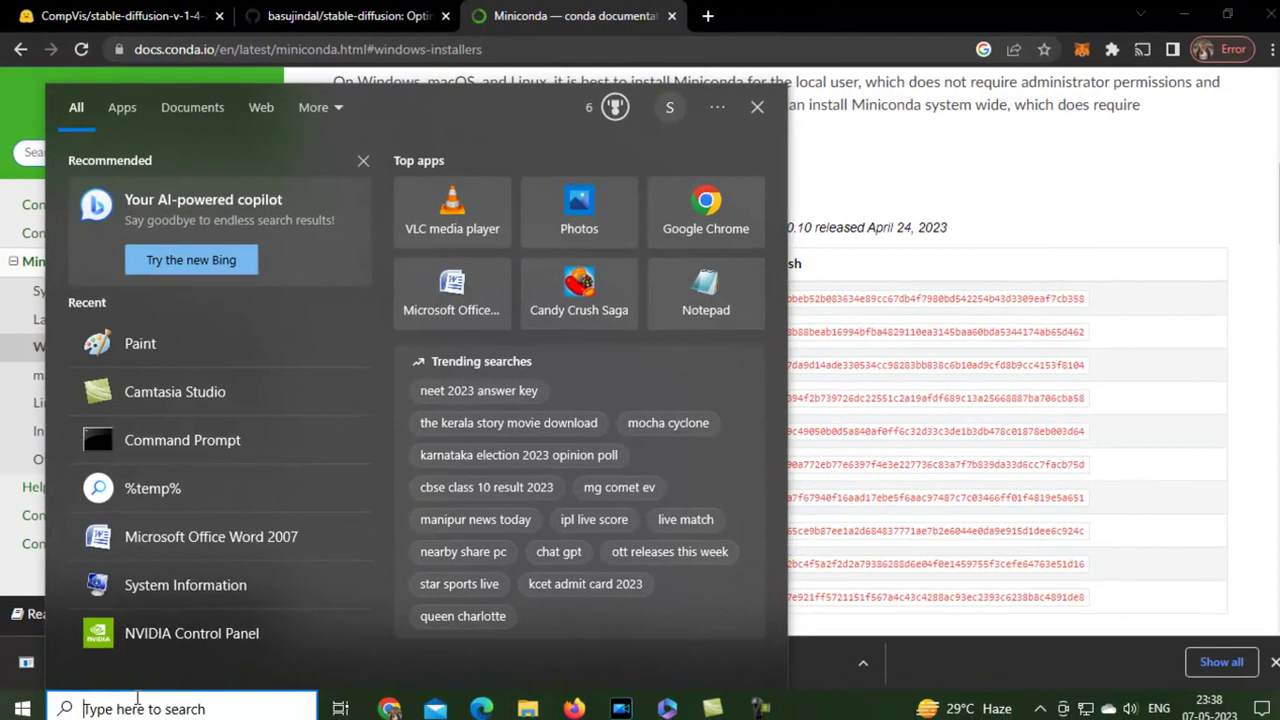
text(mini)
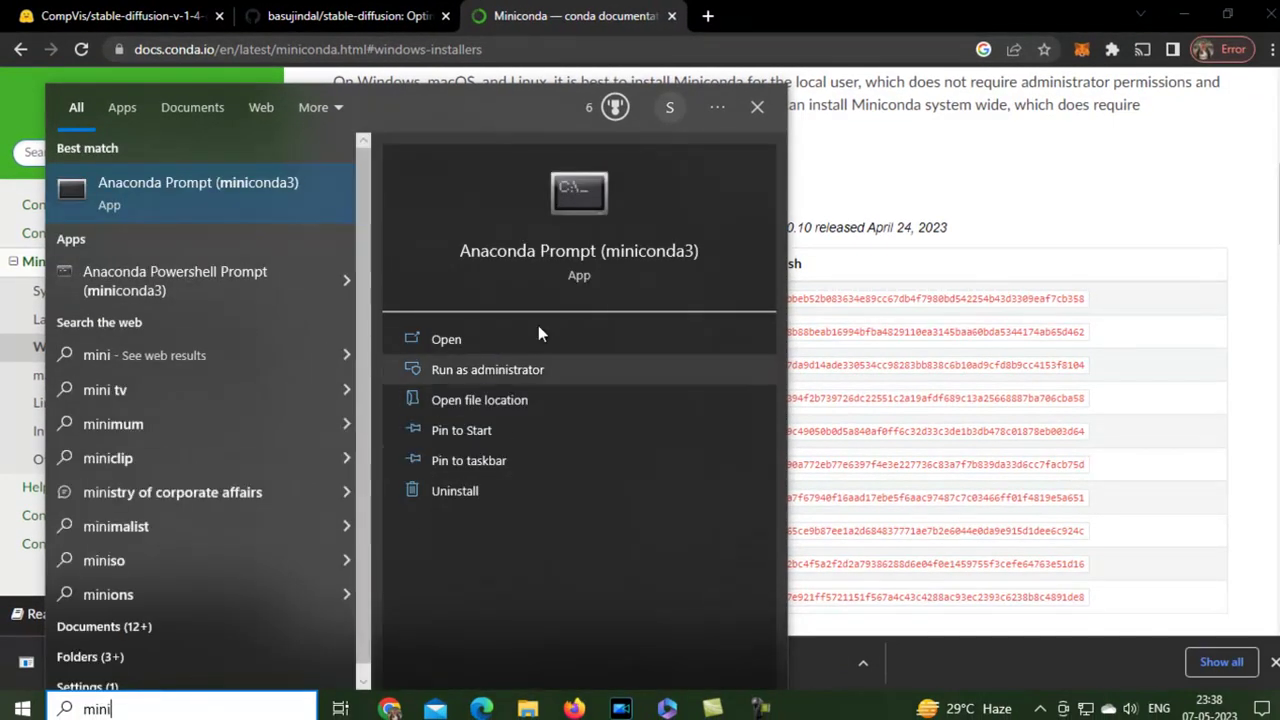
click(572, 231)
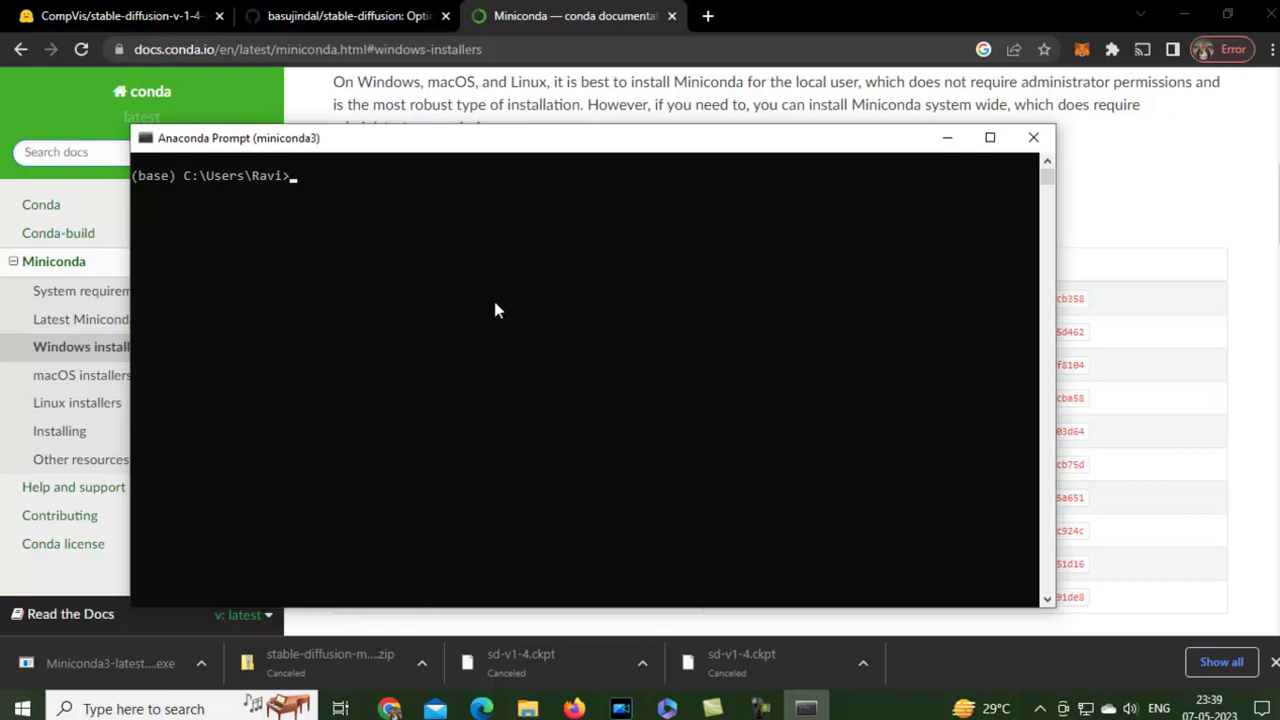
Bring the stable-diffusion-main Explorer window forward and show its path F:\stable-diffusion-main
click(528, 709)
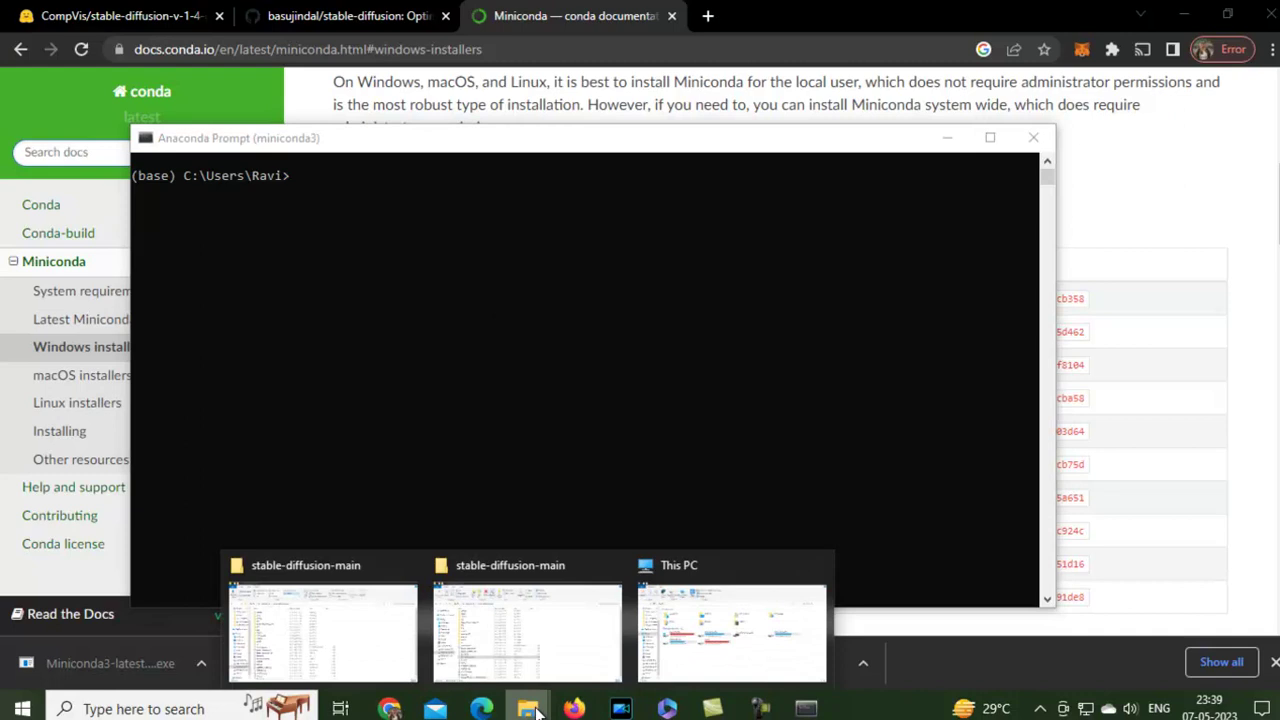
click(352, 627)
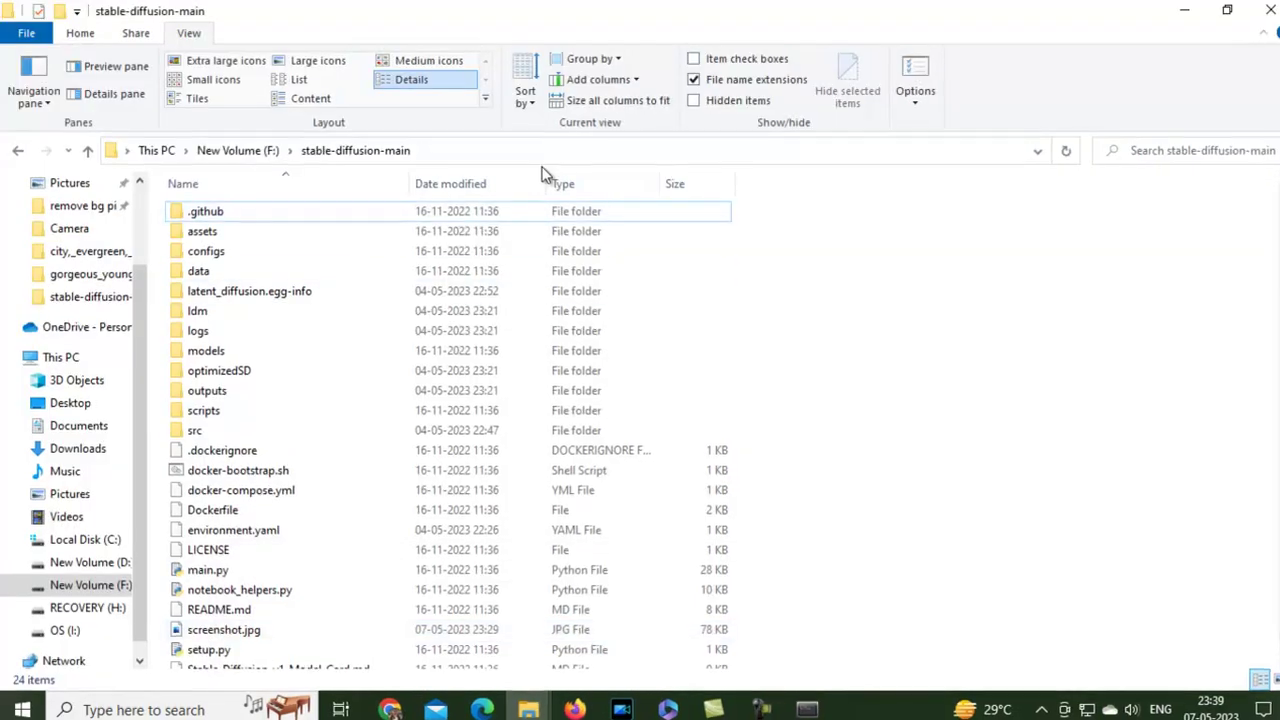
click(475, 196)
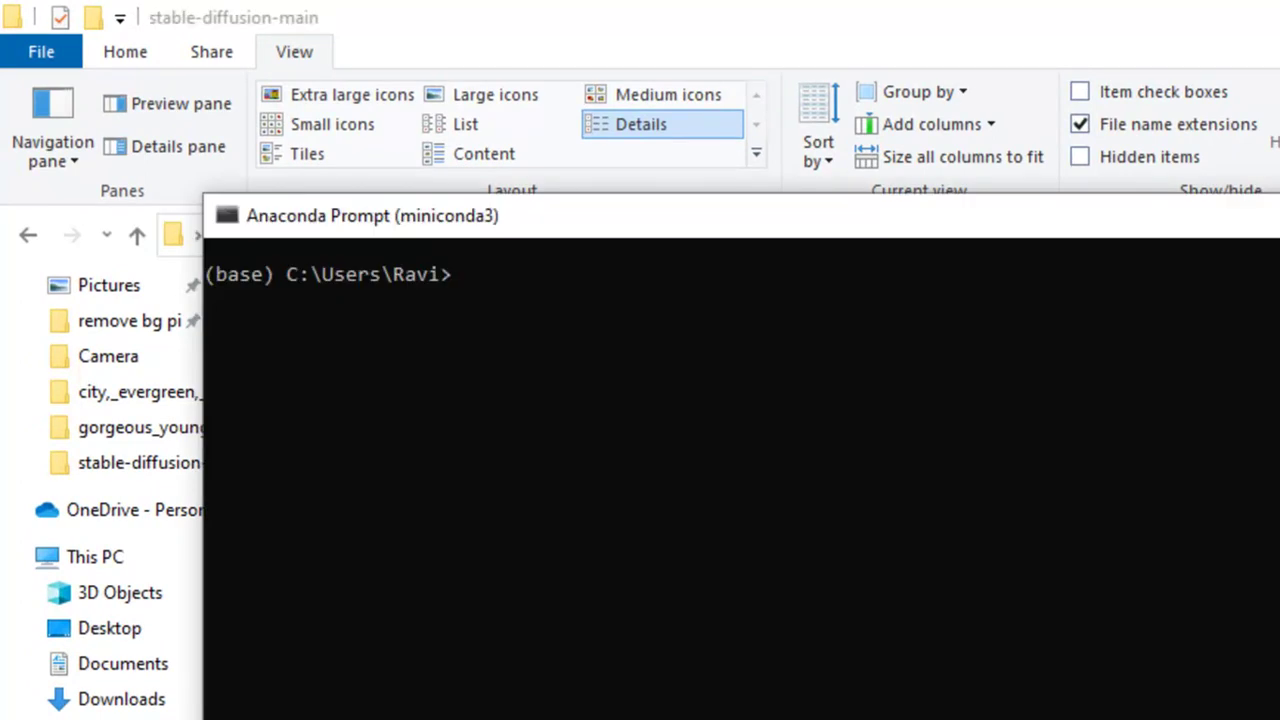
Switch the console to drive F: and change into the stable-diffusion-main folder
text(f:)
key(Return)
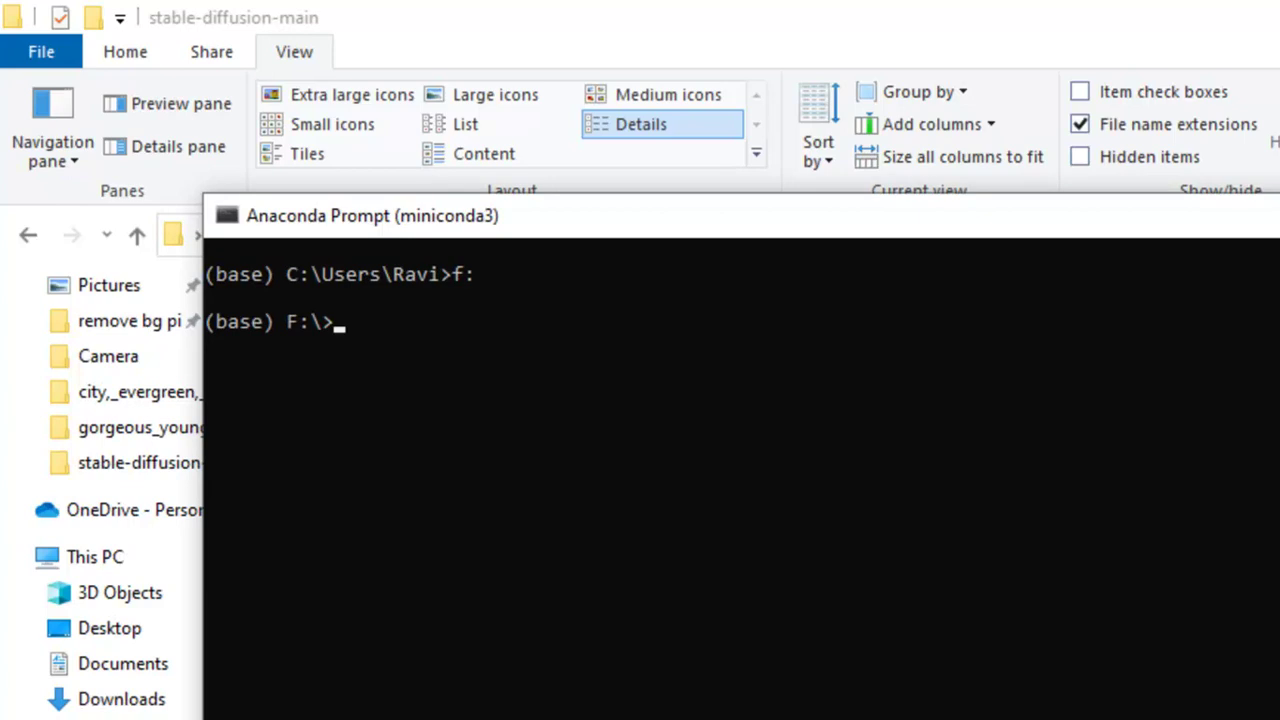
text(cd st)
key(Tab)
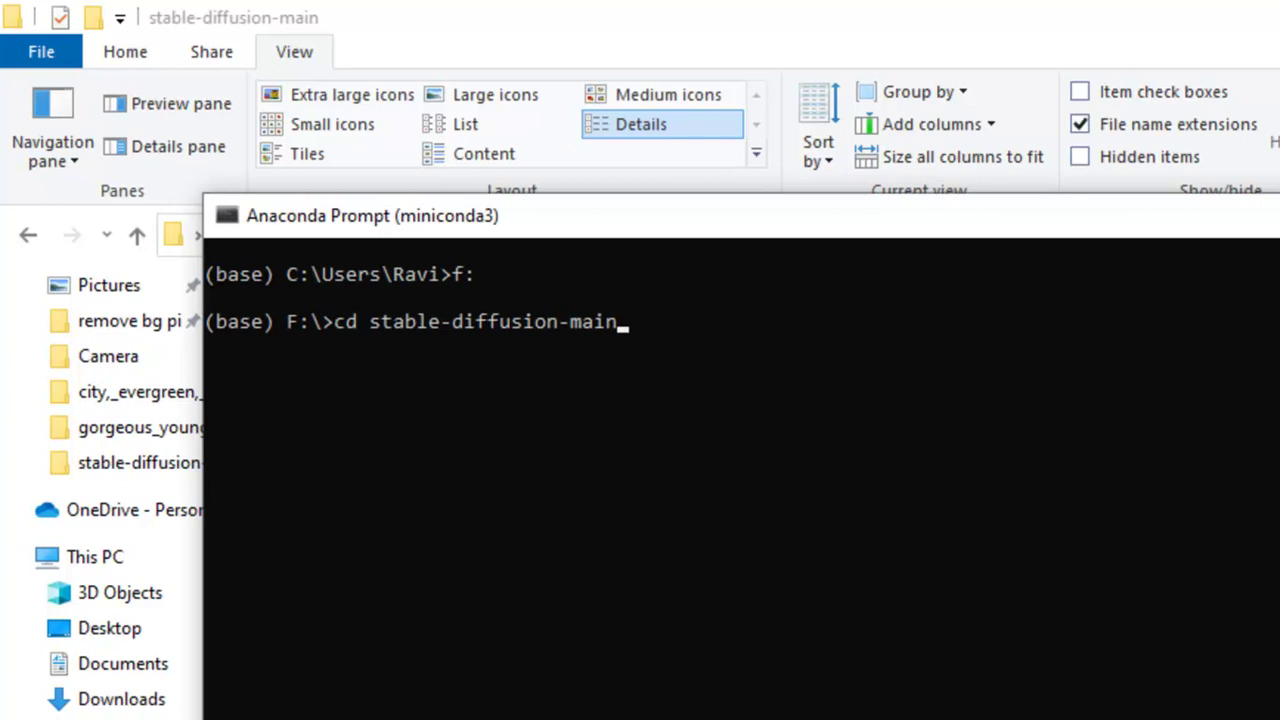
key(Return)
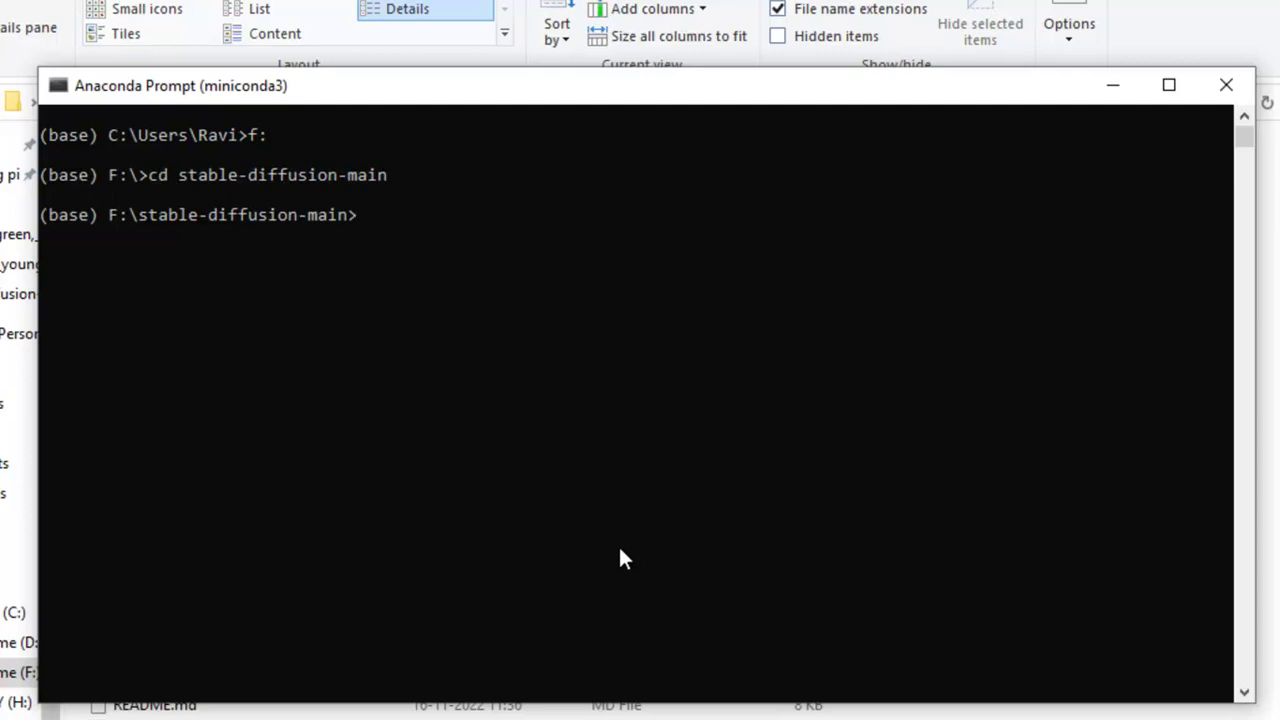
Run conda env create -f environment.yaml, which reports the ldm environment prefix already exists
text(conda env create )
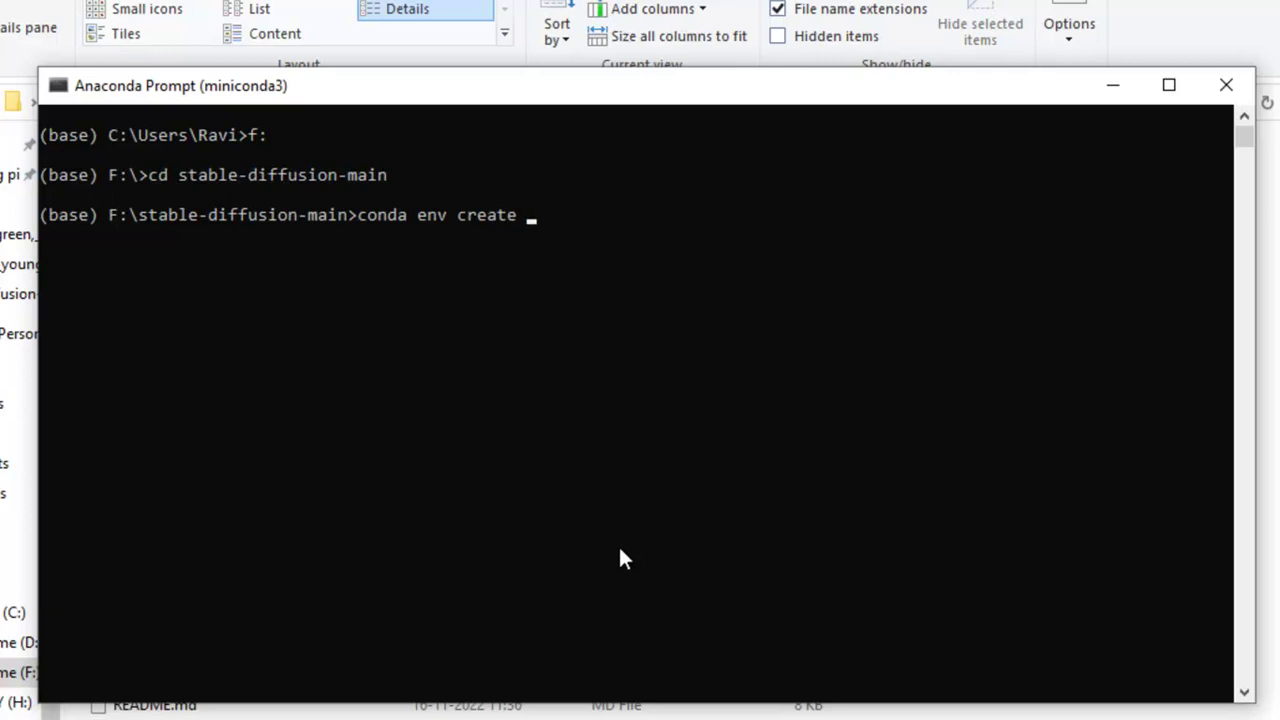
text(-f environme)
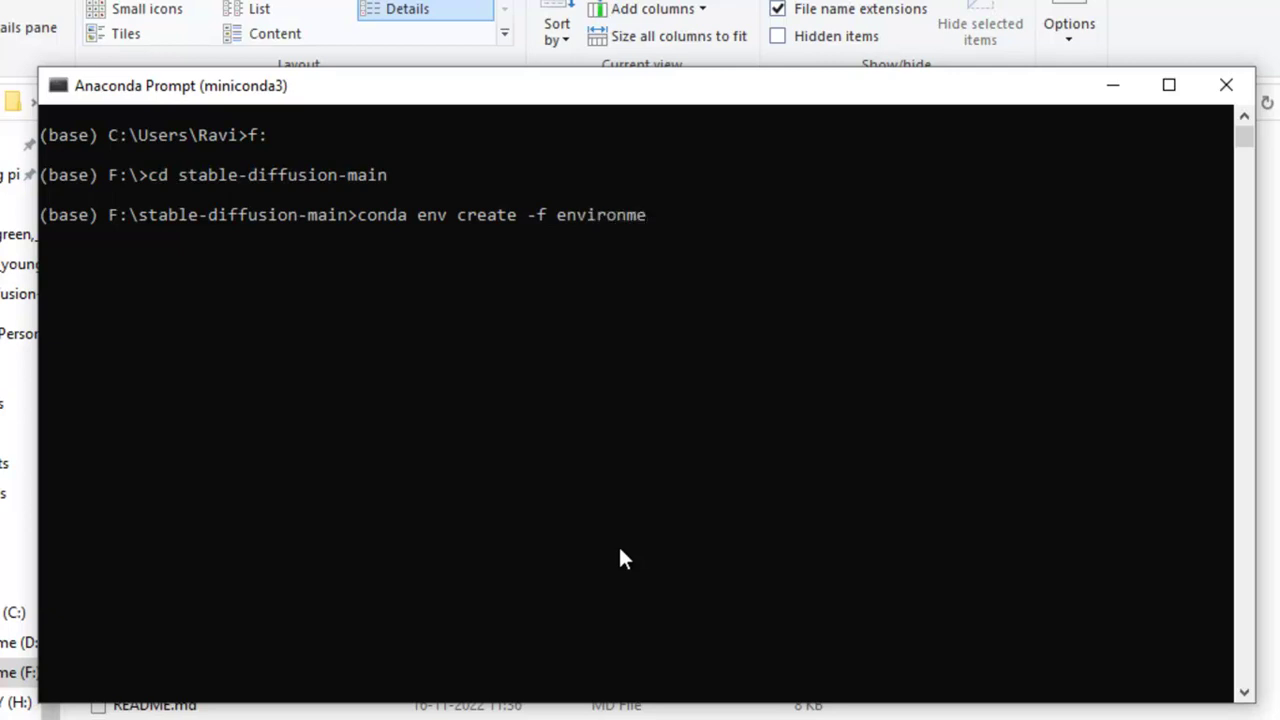
text(nt.yaml)
key(Return)
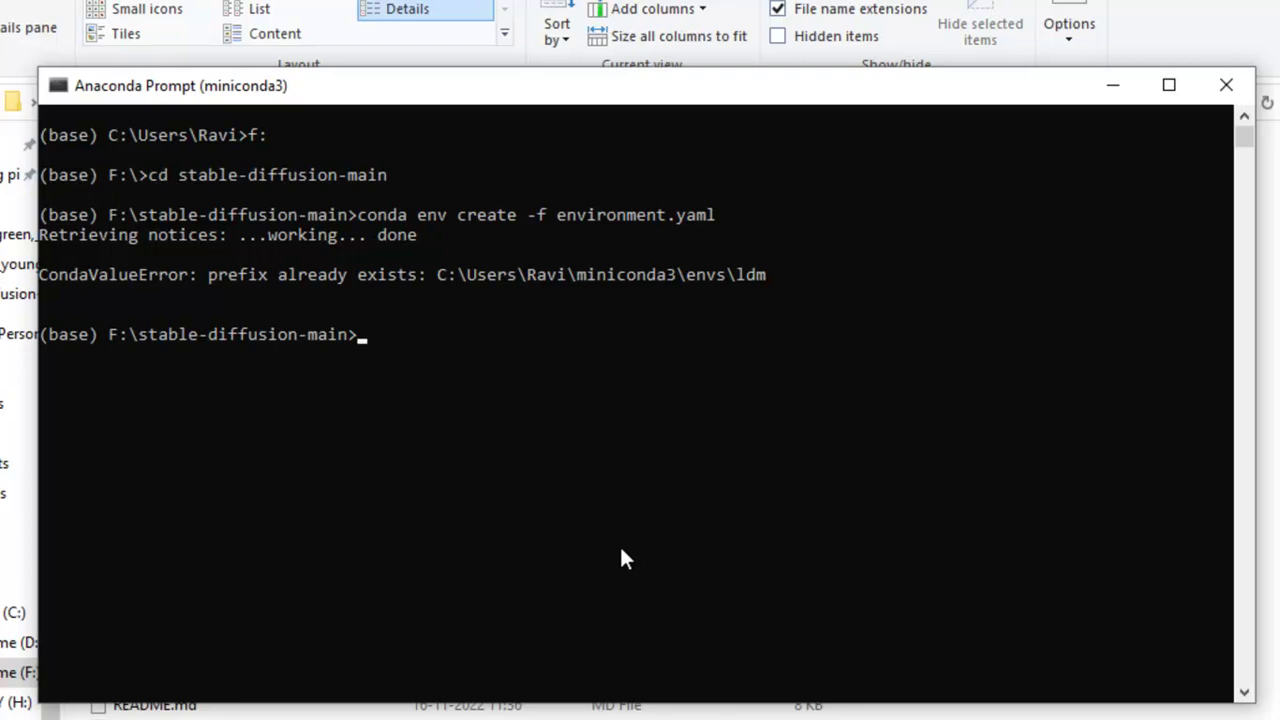
Activate the ldm environment with conda activate ldm, correcting the mistyped 'idm'
text(conda activ)
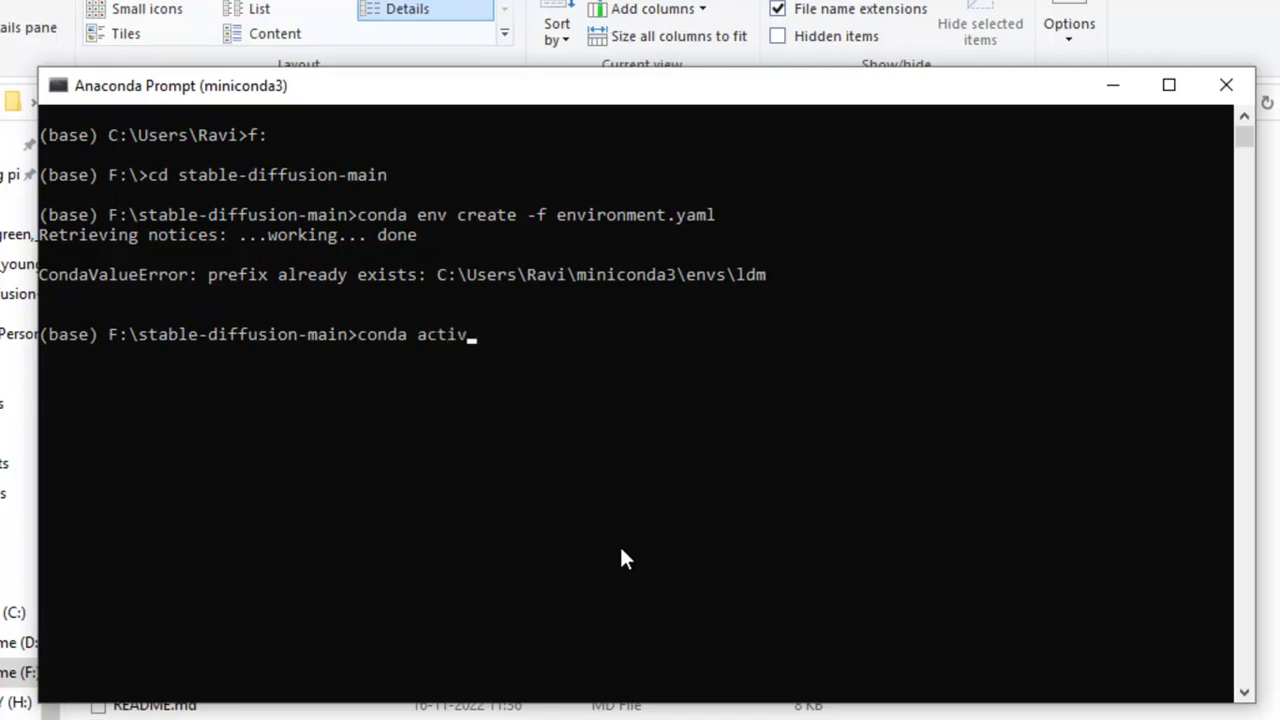
text(ate idm)
key(BackSpace)
key(BackSpace)
key(BackSpace)
text(ldm)
key(Return)
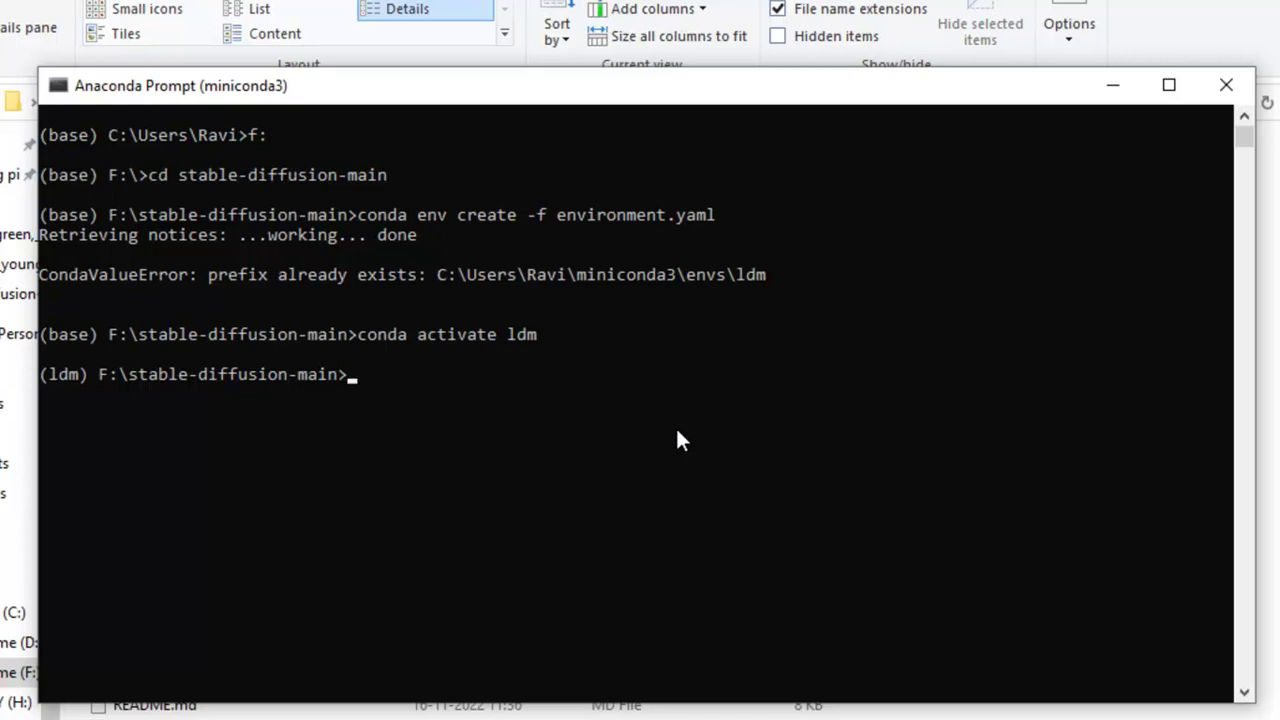
Begin a python command, then locate optimized_txt2img.py in File Explorer's optimizedSD folder
text(python)
key(alt+Tab)
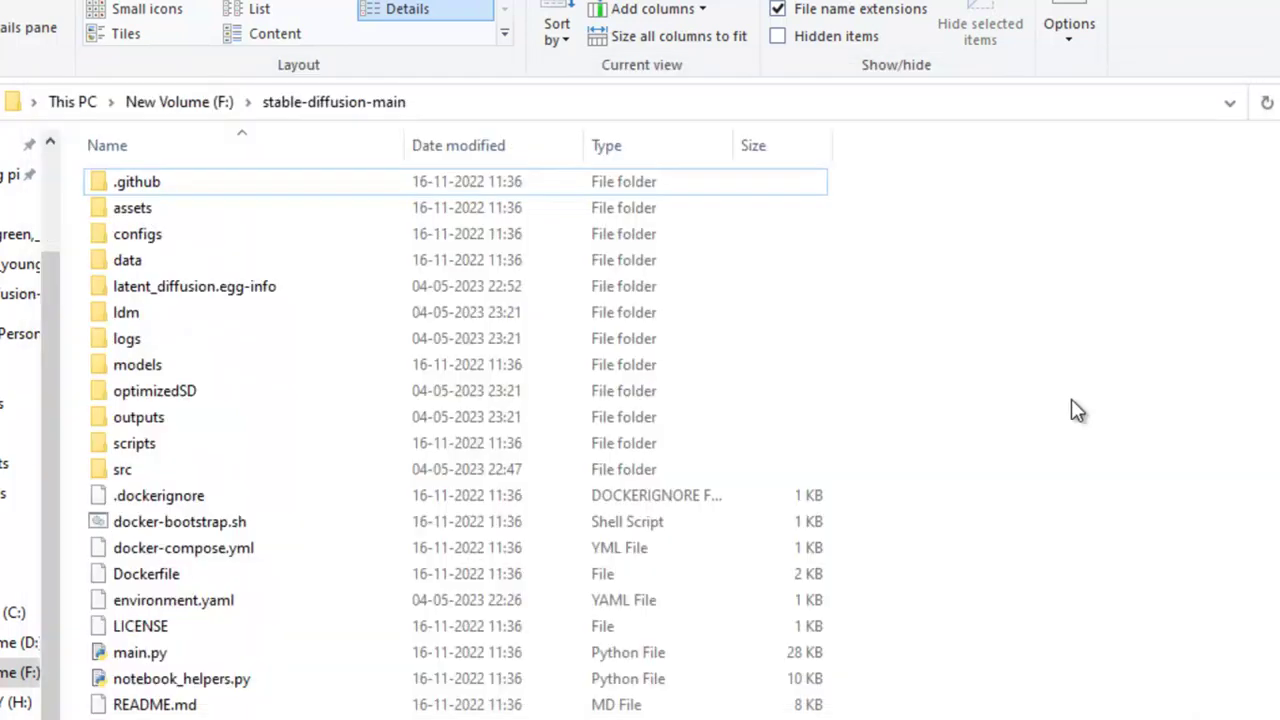
double_click(213, 391)
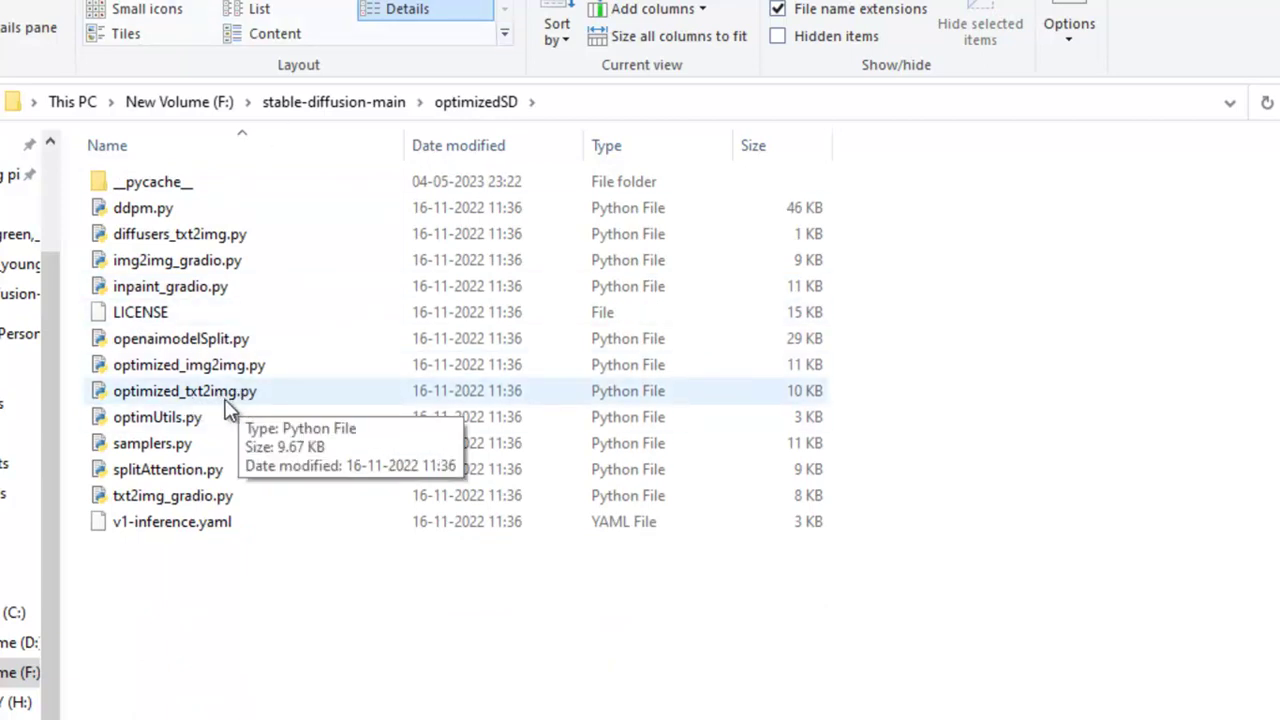
key(alt+Tab)
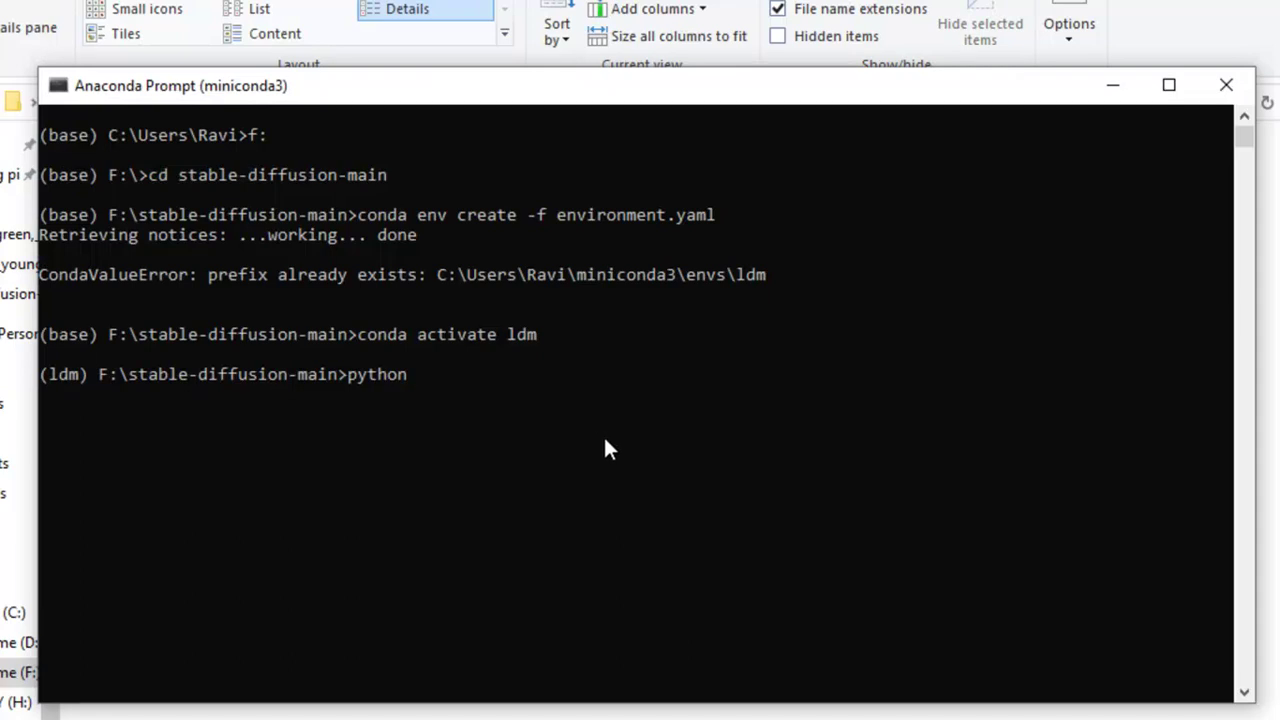
Run python optimizedSD\optimized_txt2img.py --prompt "beautiful garden" to start image generation
text(op)
key(Tab)
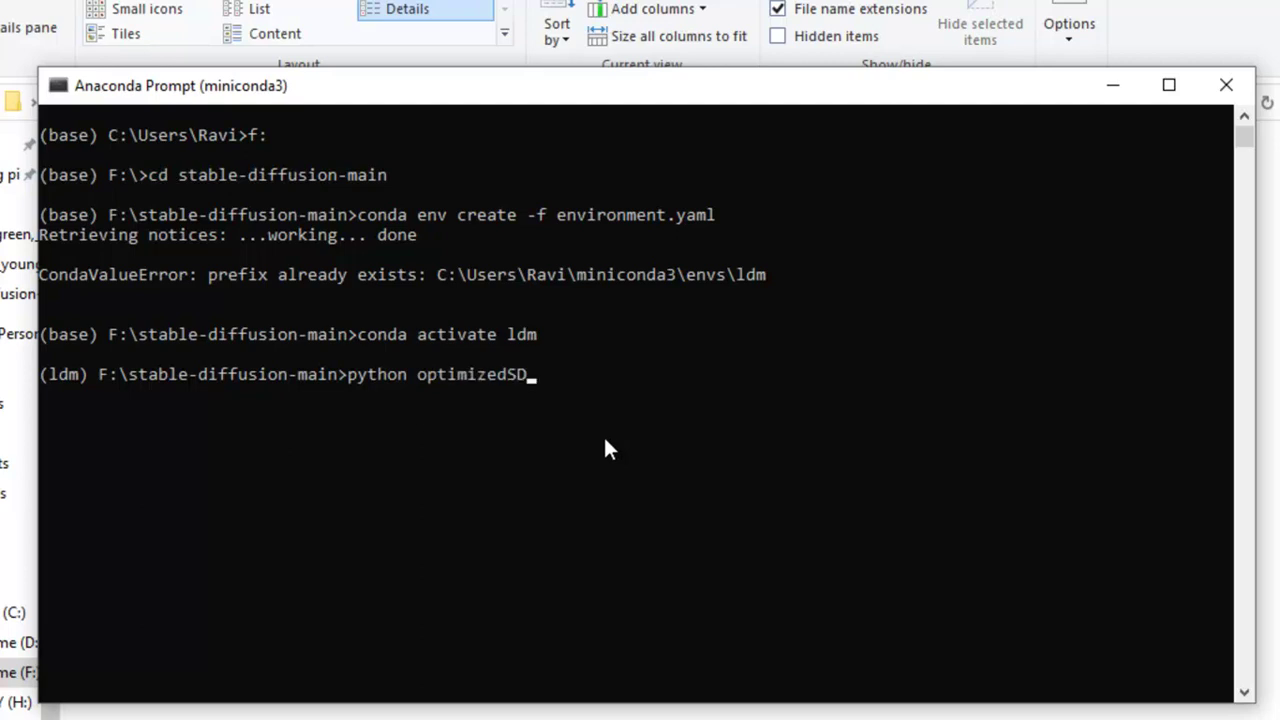
text(\op)
key(Tab)
key(Tab)
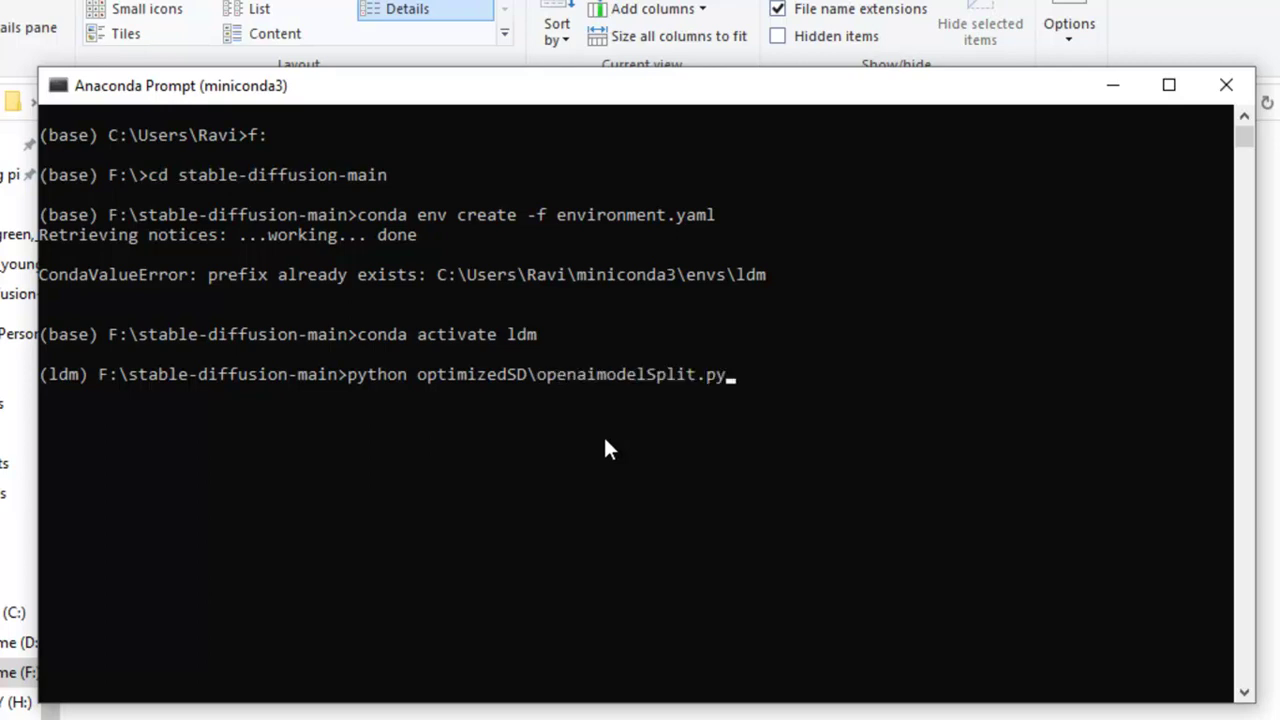
key(Tab)
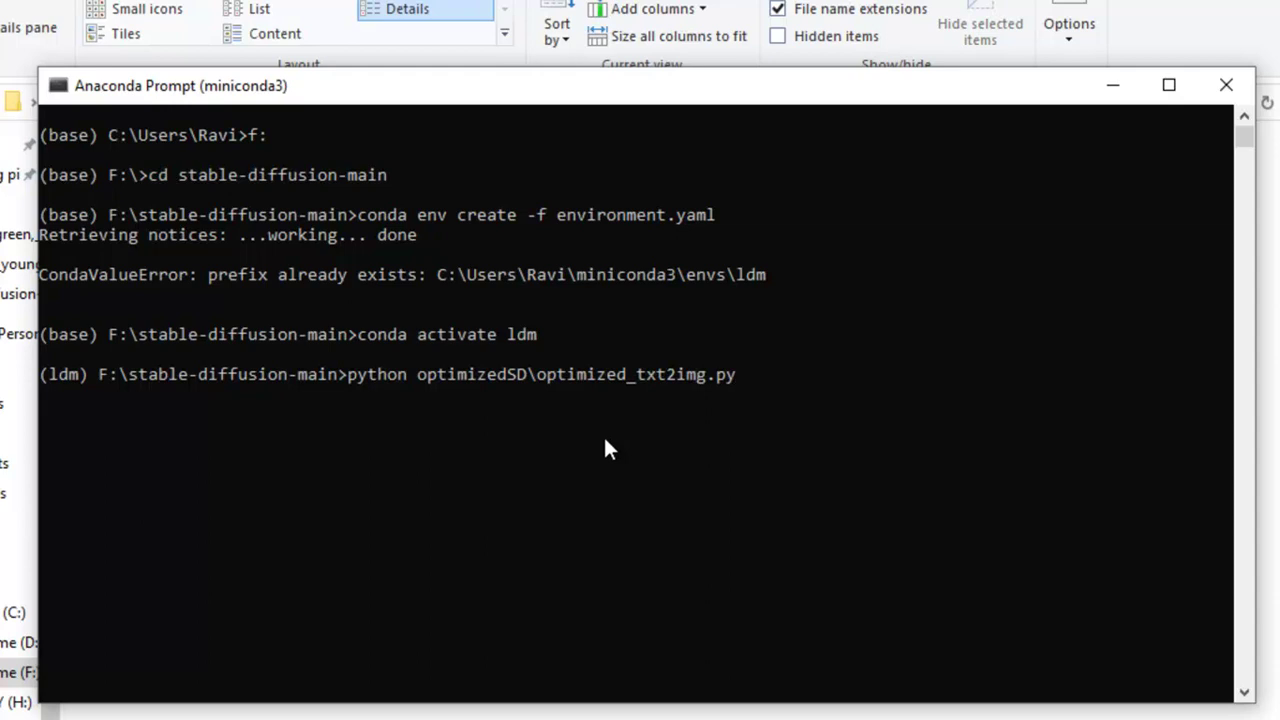
text(-)
text(-)
text(prompt ")
text(beau)
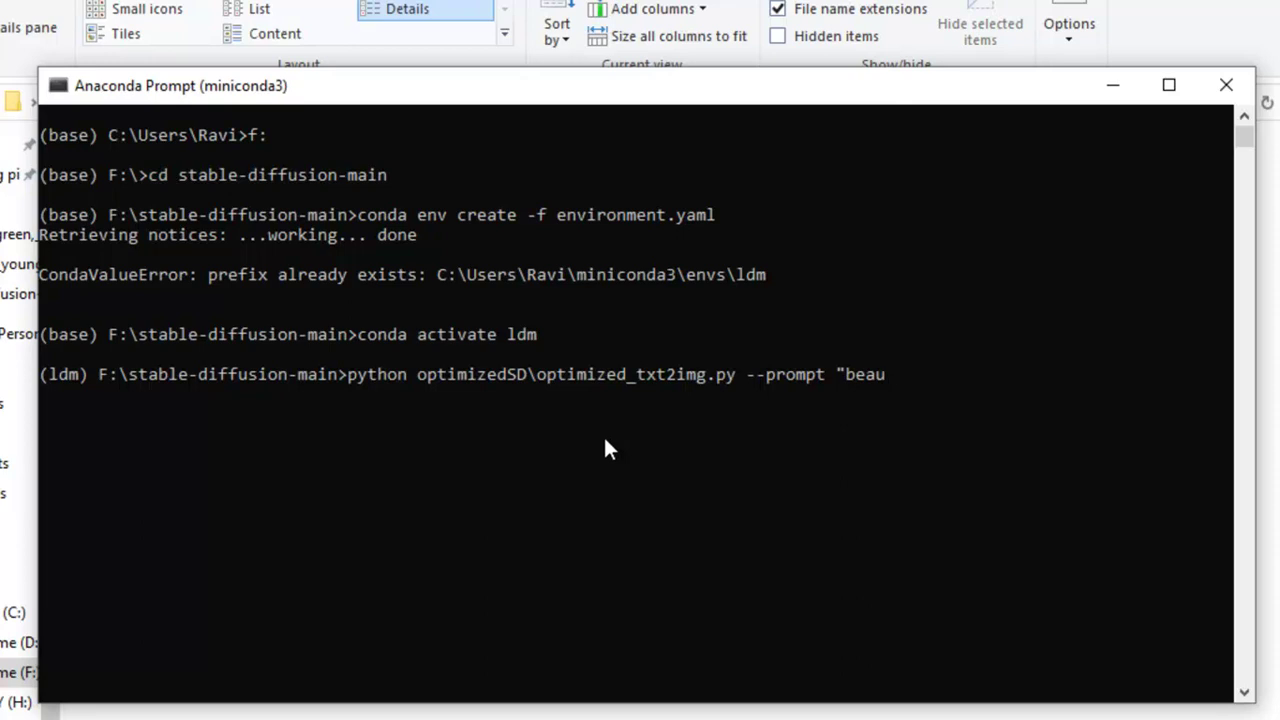
text(tiful garden)
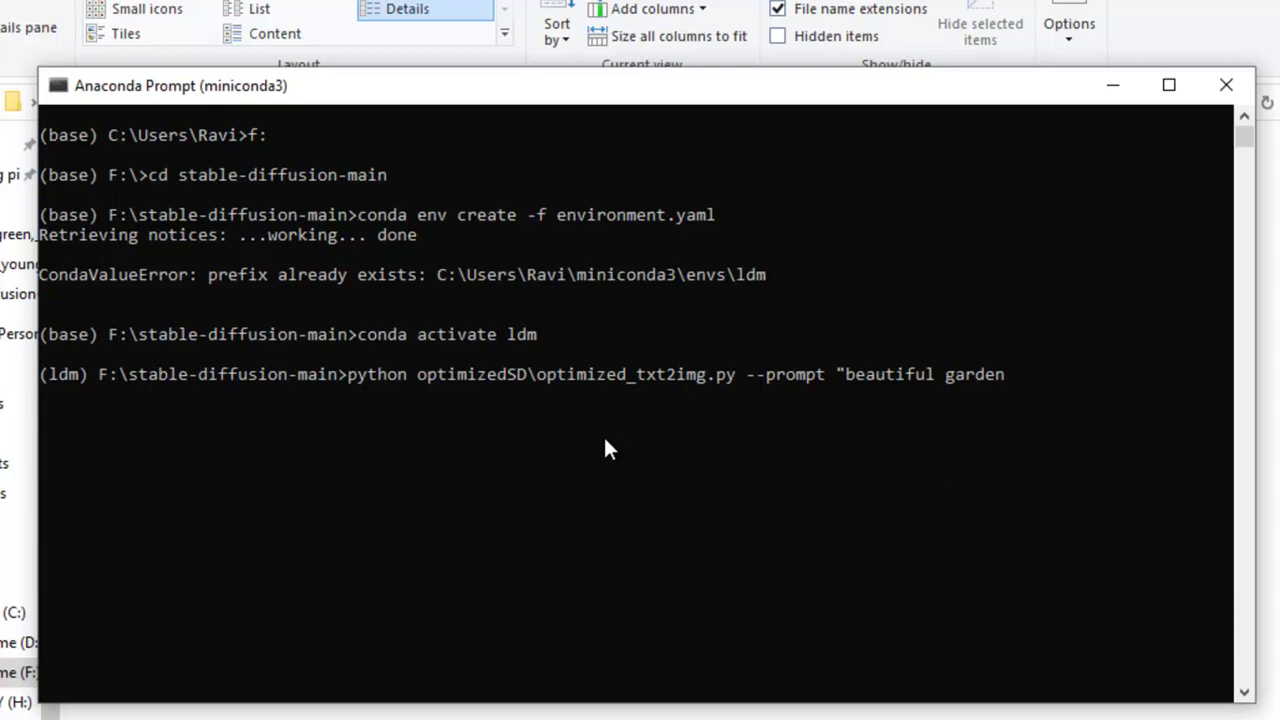
text(")
key(Return)
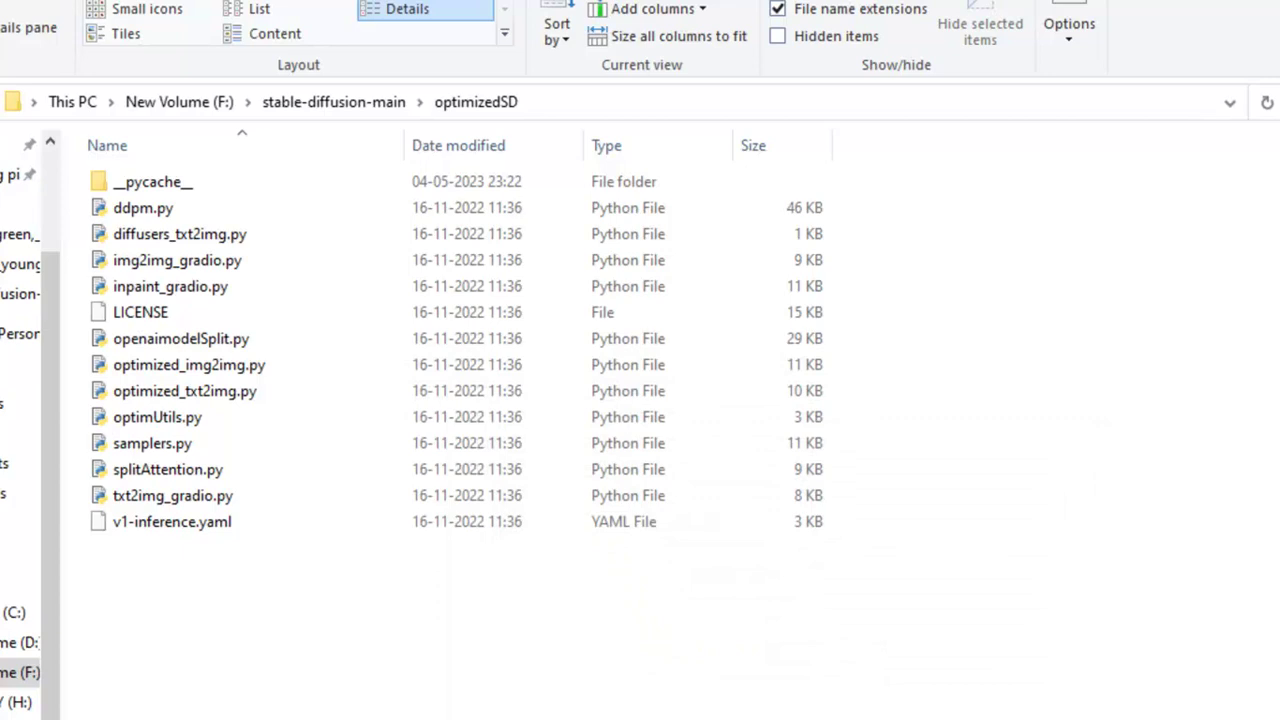
Go up to stable-diffusion-main and select screenshot.jpg showing a completed sampling run
key(alt+Up)
scroll(995, 502, down, 1)
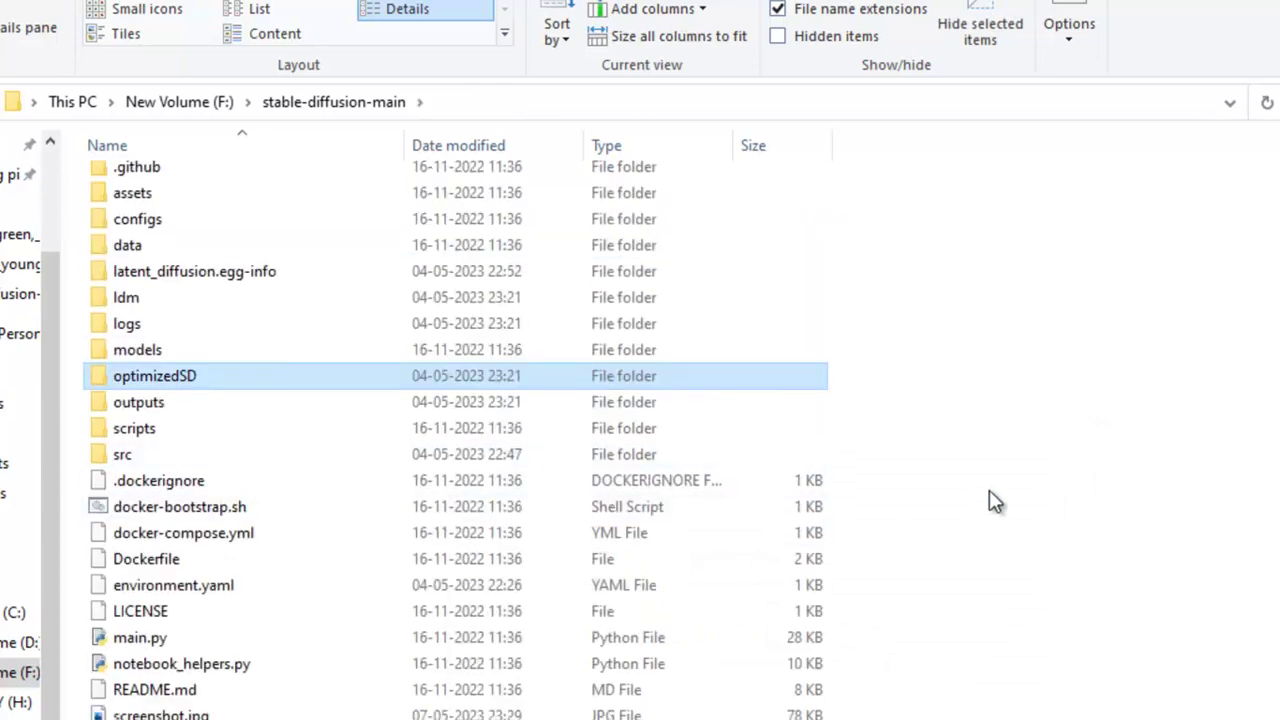
scroll(980, 485, up, 1)
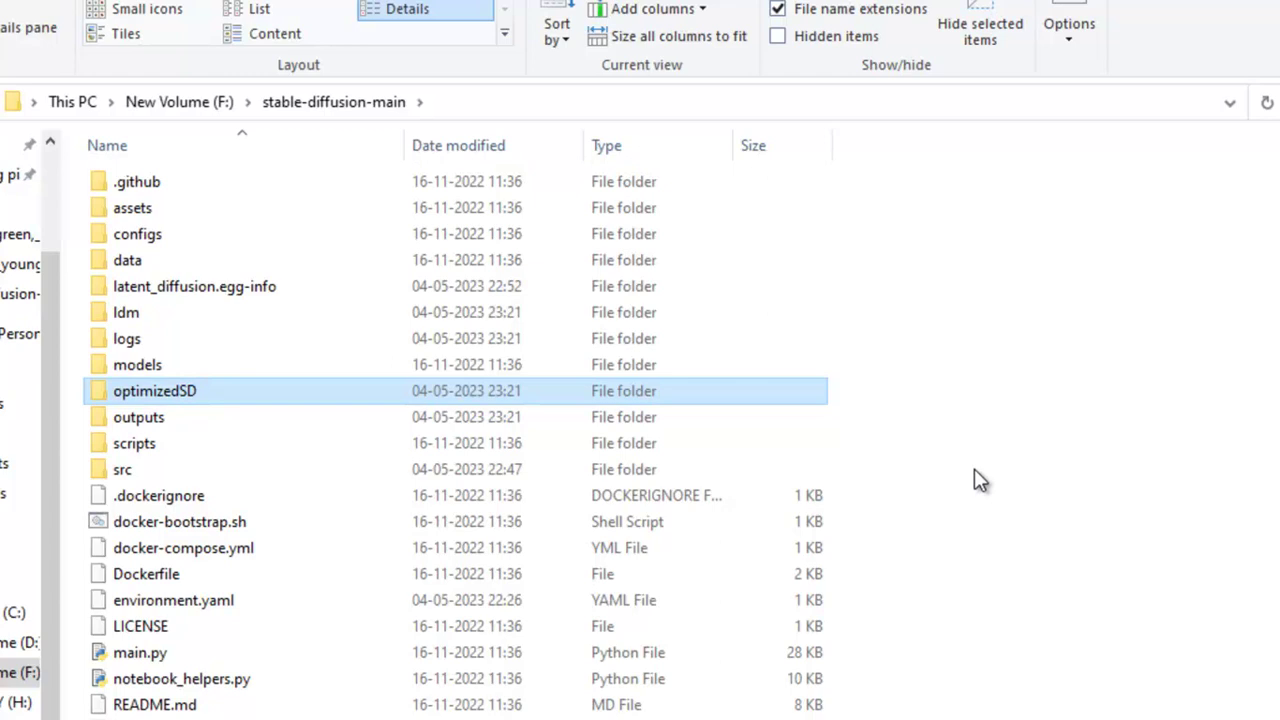
scroll(978, 480, down, 1)
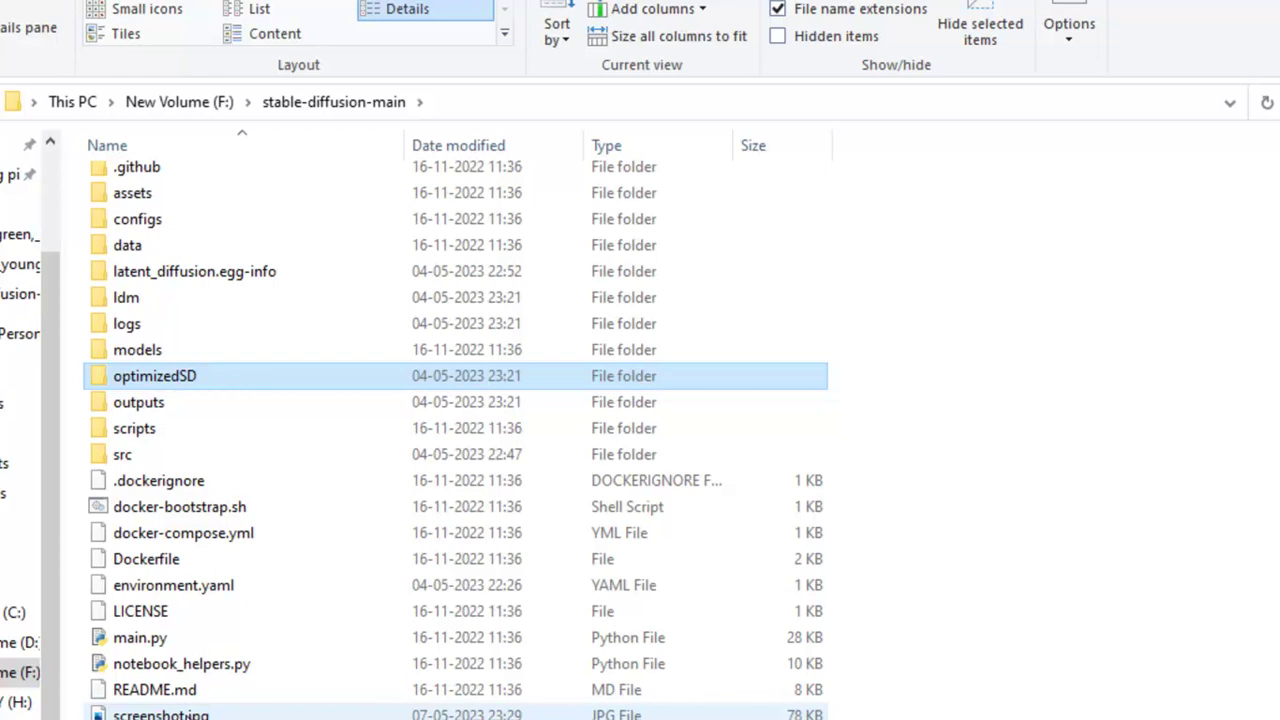
click(188, 714)
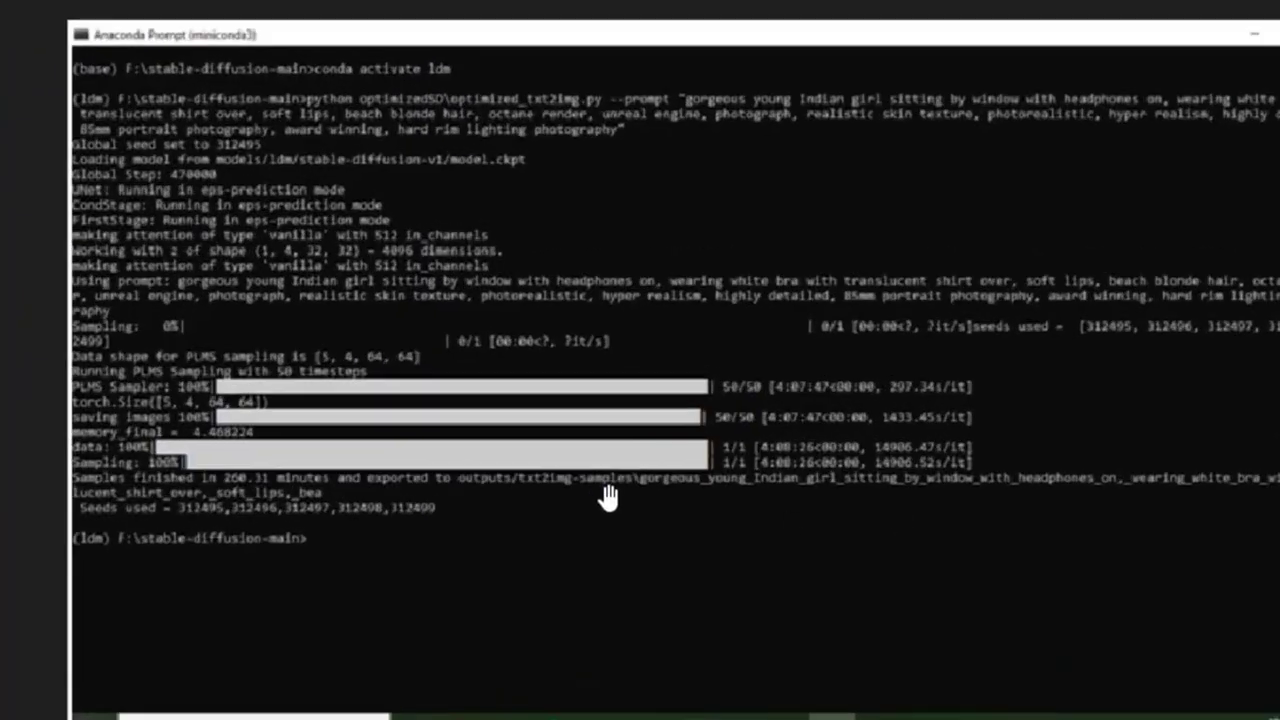
scroll(608, 497, up, 1)
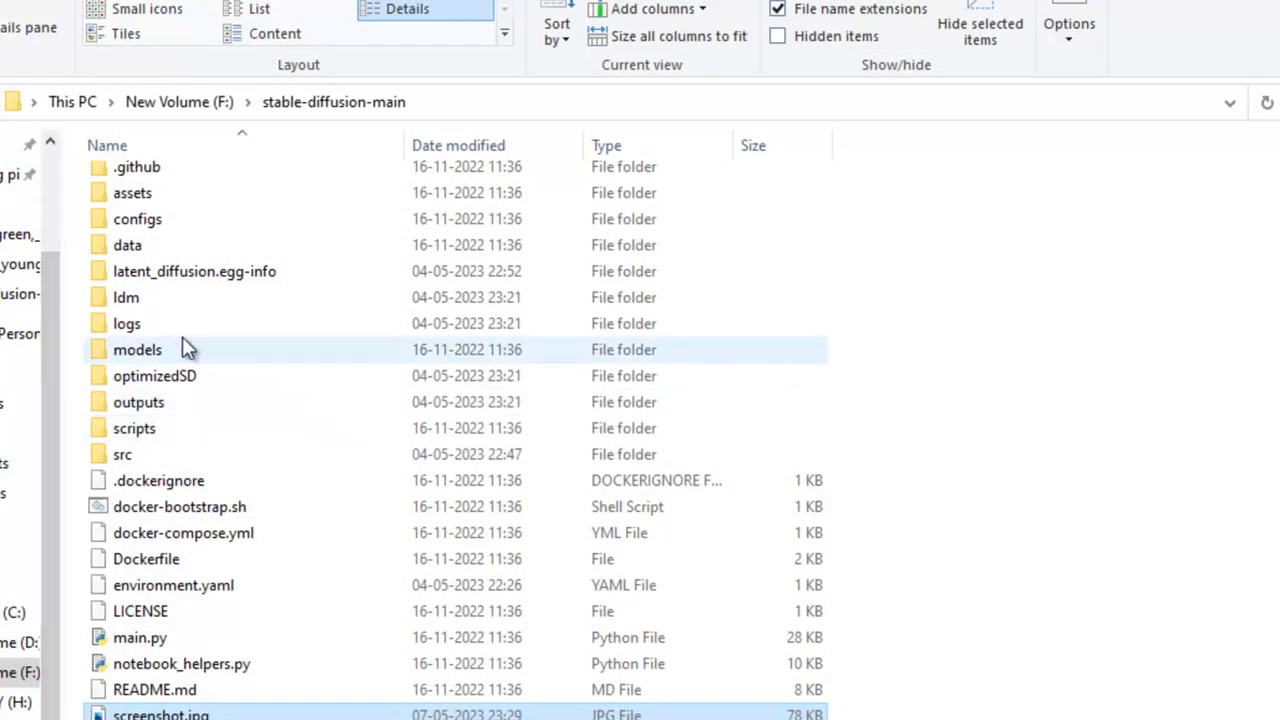
Open outputs, then txt2img-samples, to see the six prompt-named sample folders
scroll(182, 336, up, 1)
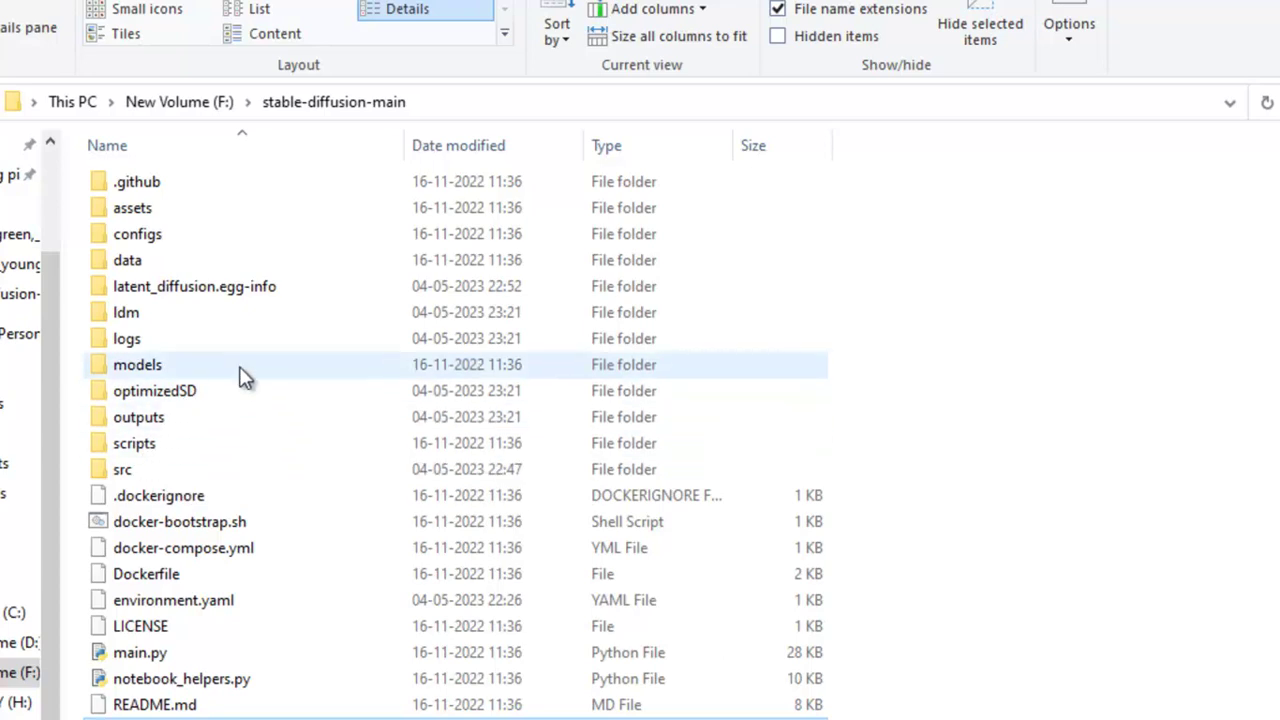
click(166, 426)
double_click(166, 426)
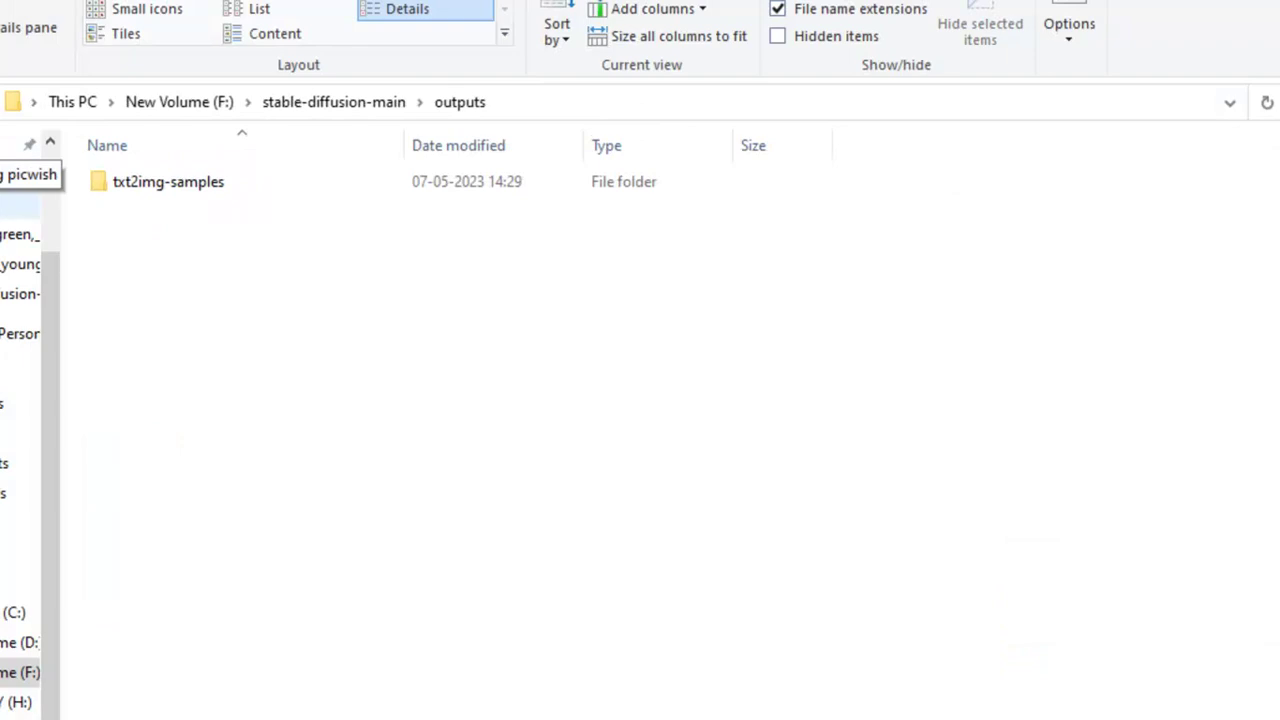
click(168, 181)
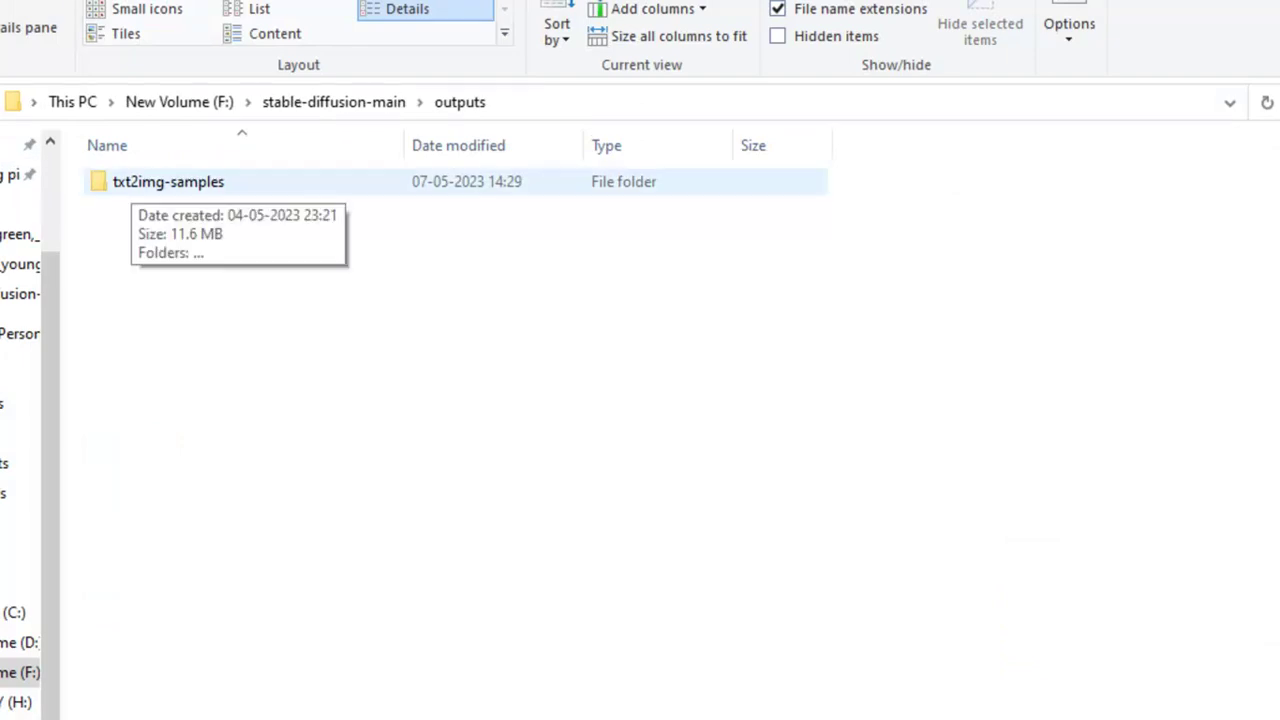
click(168, 181)
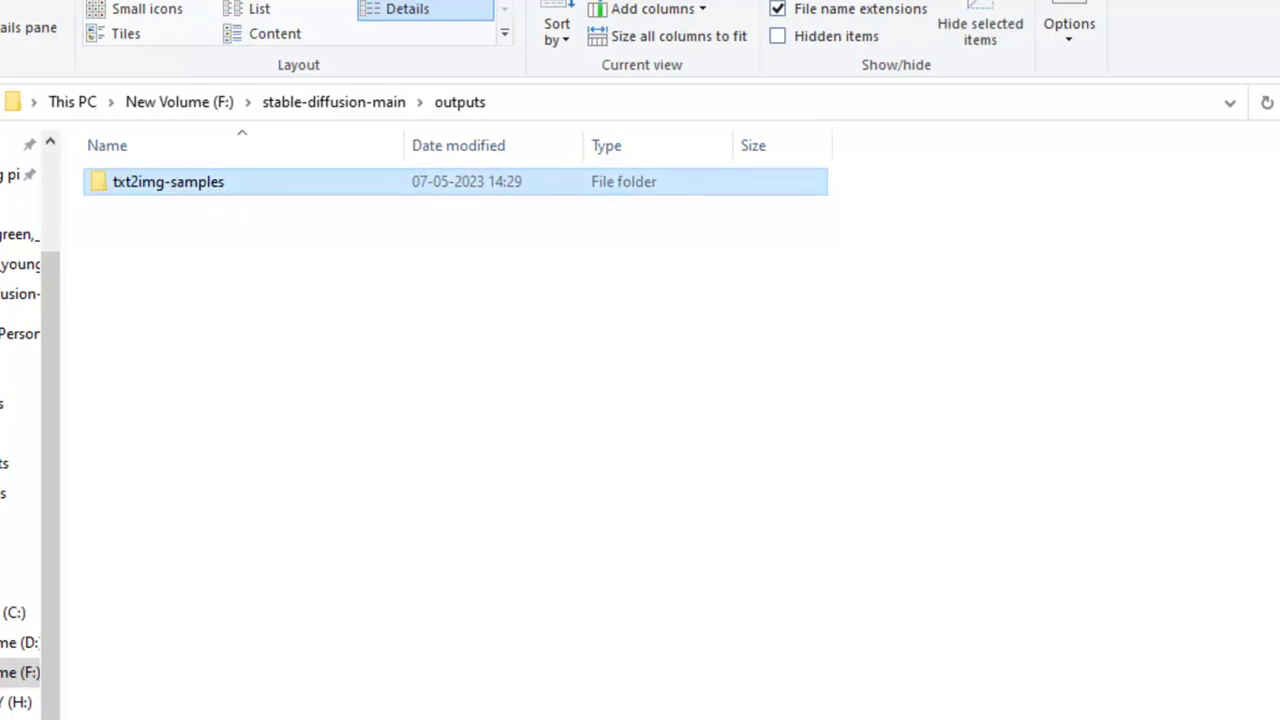
key(Return)
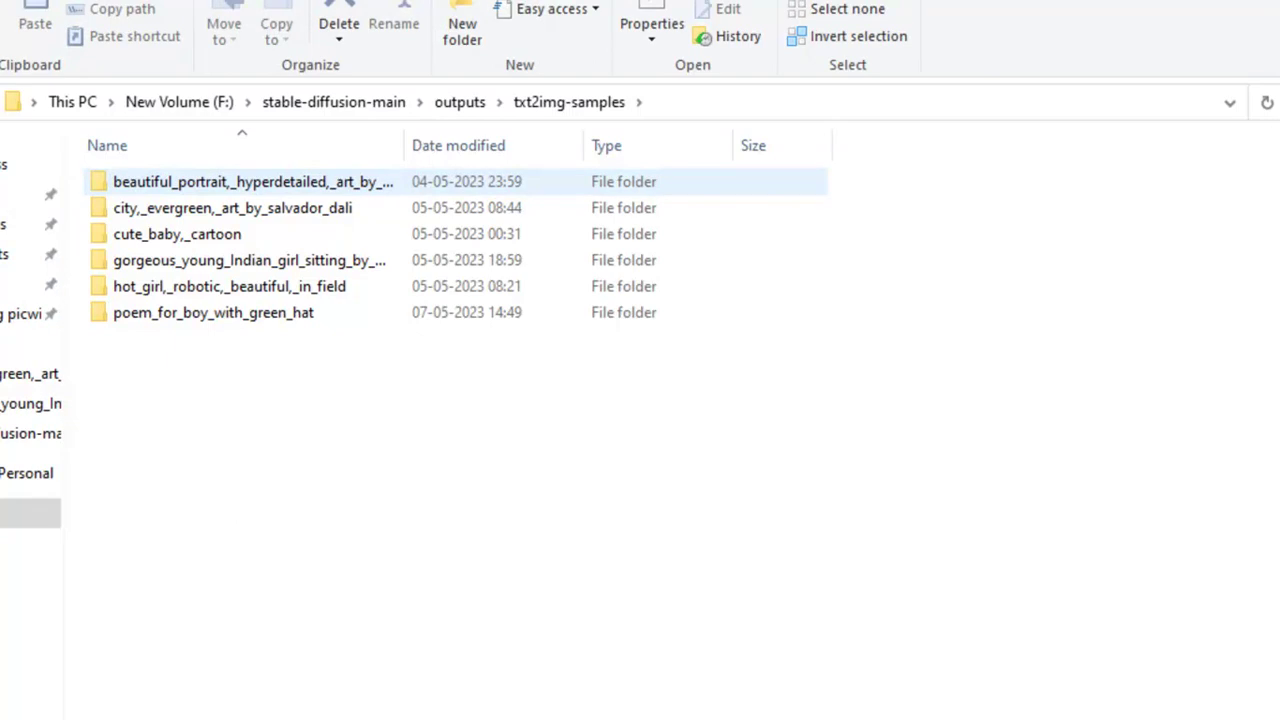
click(253, 181)
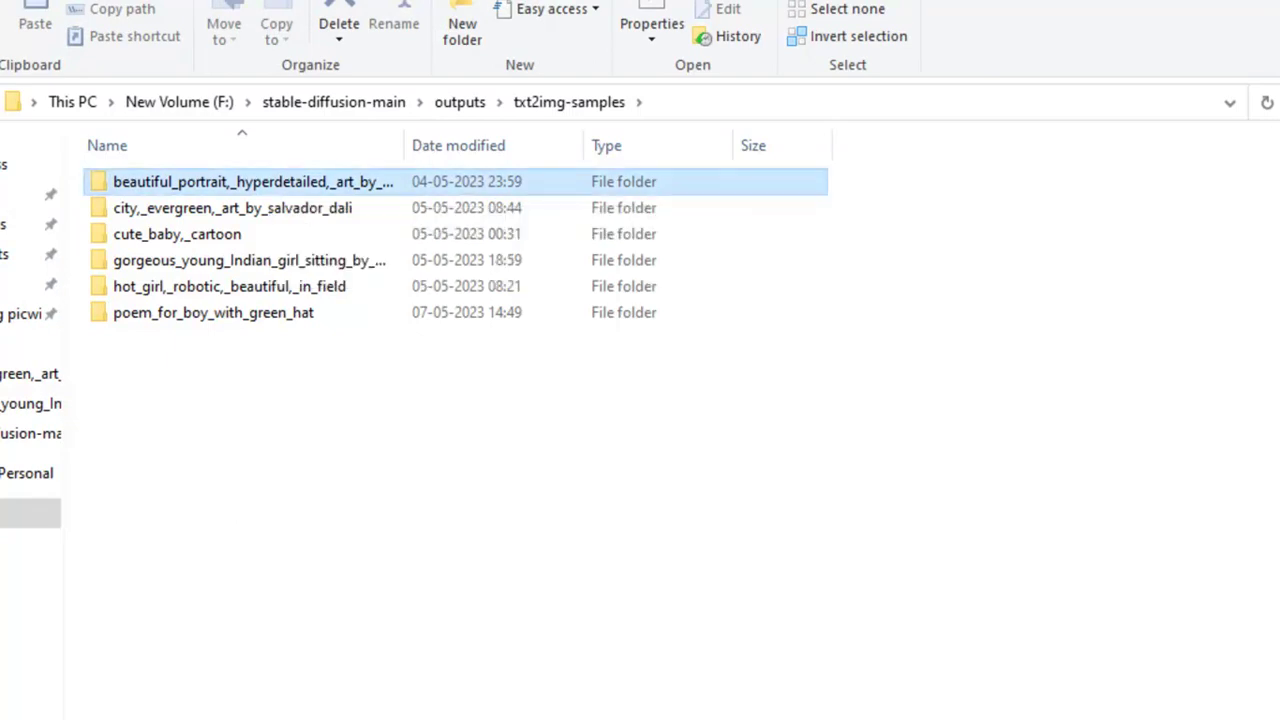
key(Return)
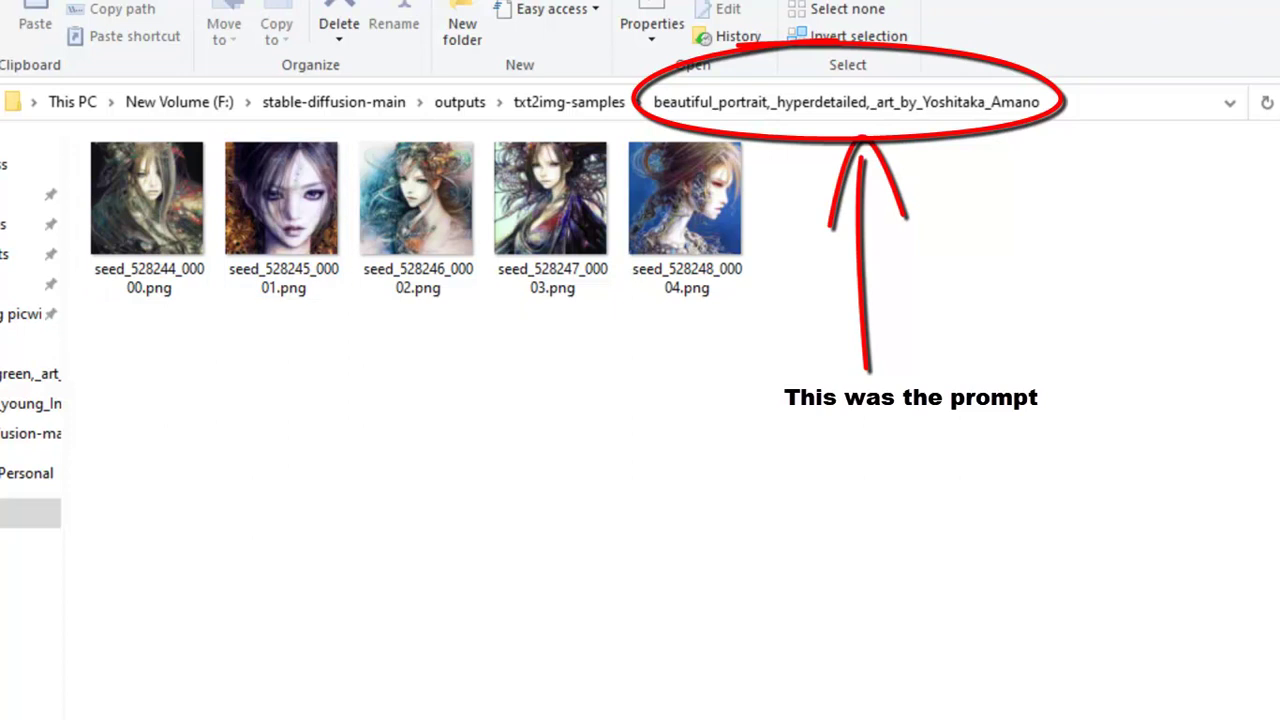
key(alt+Left)
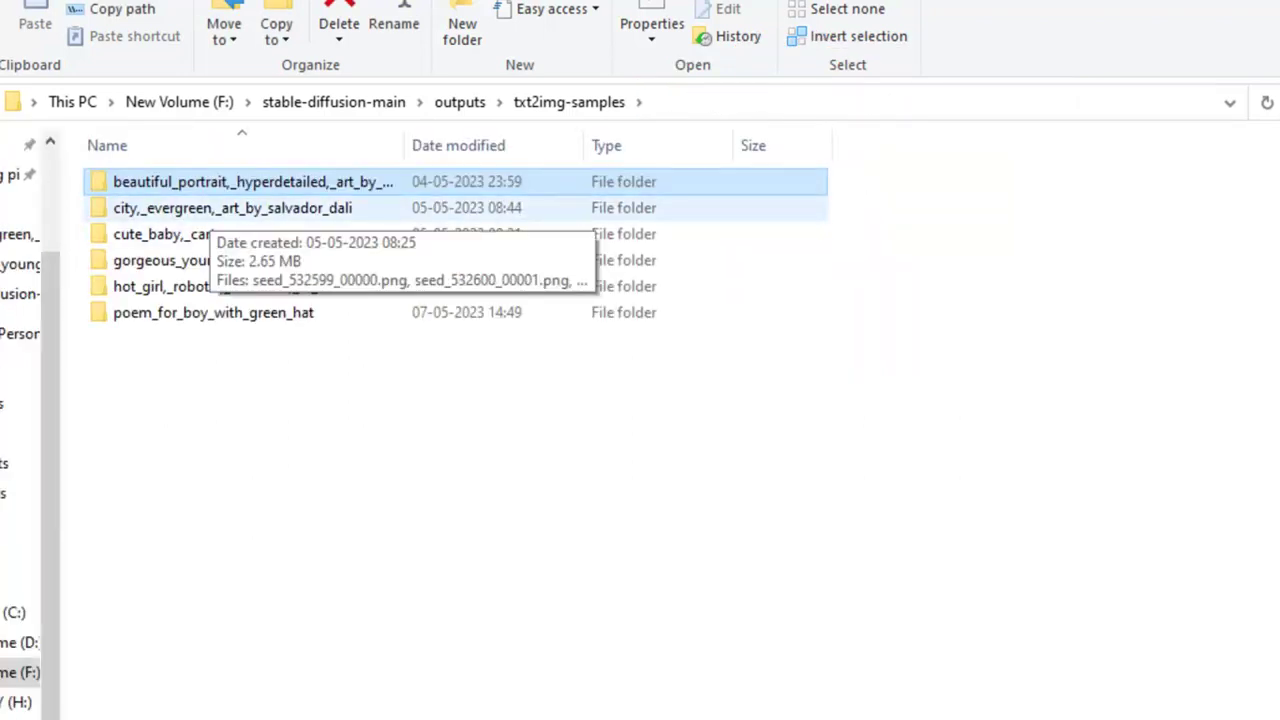
double_click(285, 208)
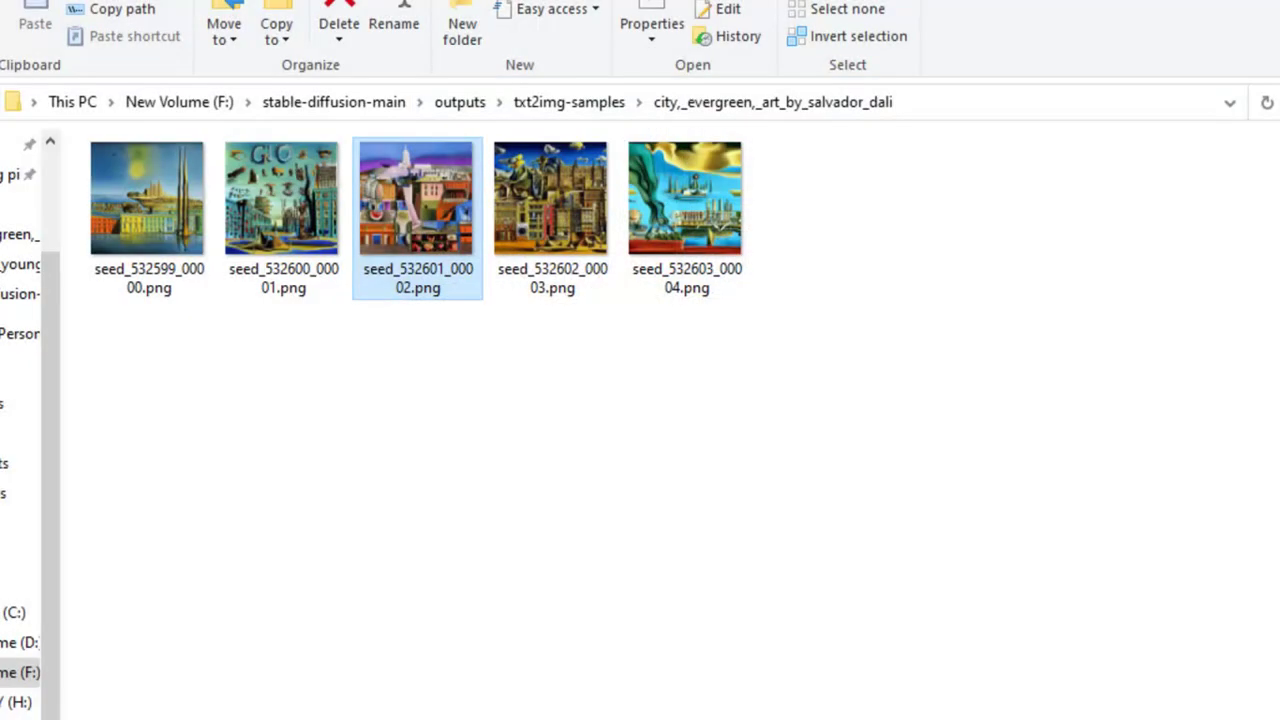
key(alt+Up)
double_click(171, 231)
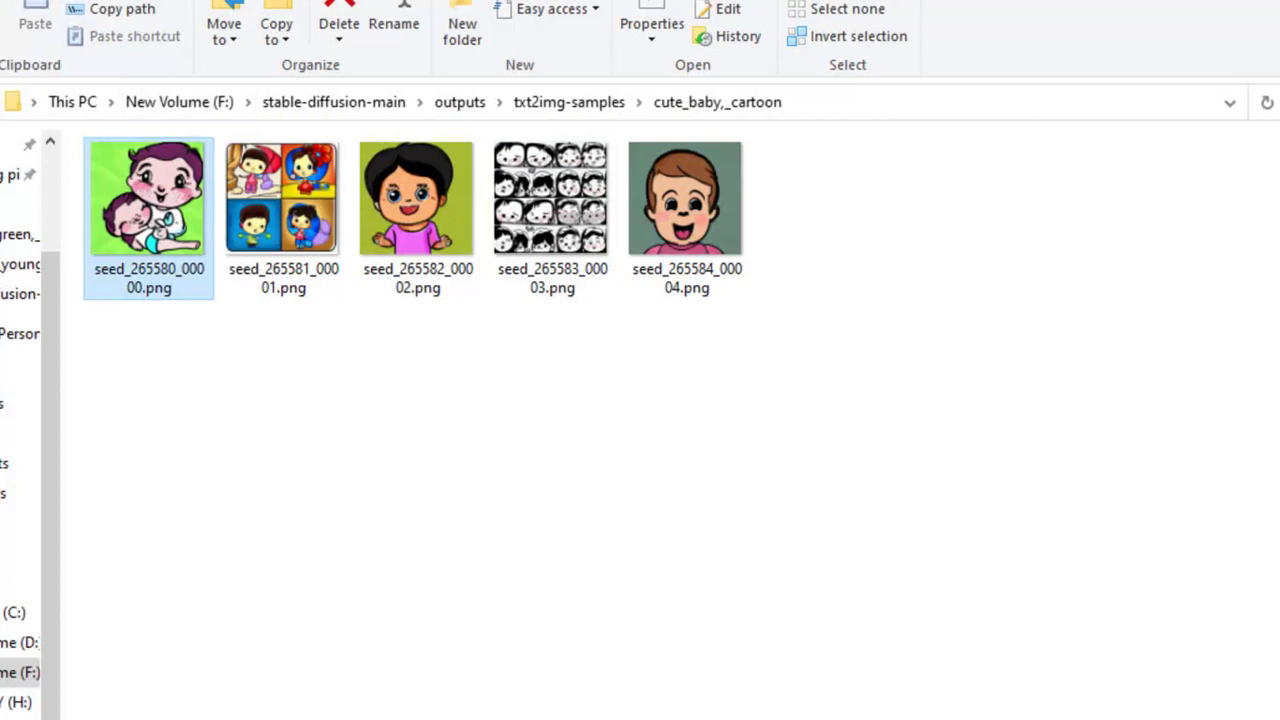
key(alt+Up)
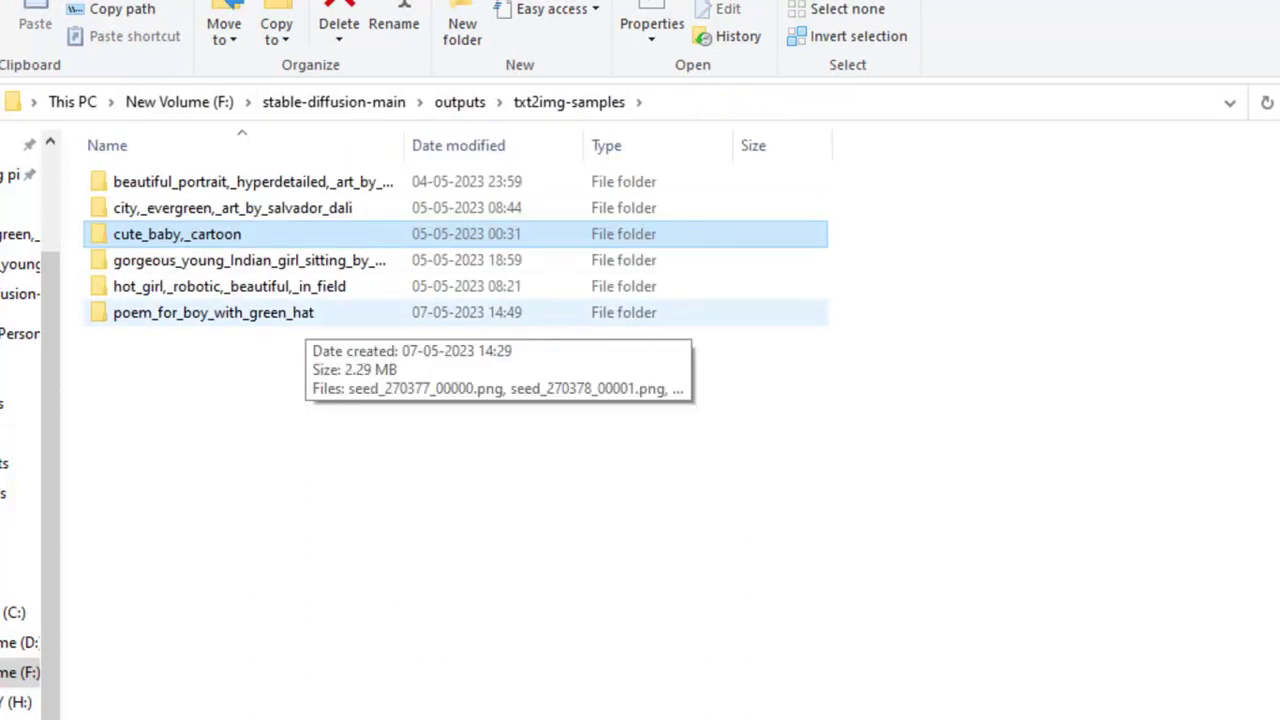
double_click(430, 312)
click(283, 215)
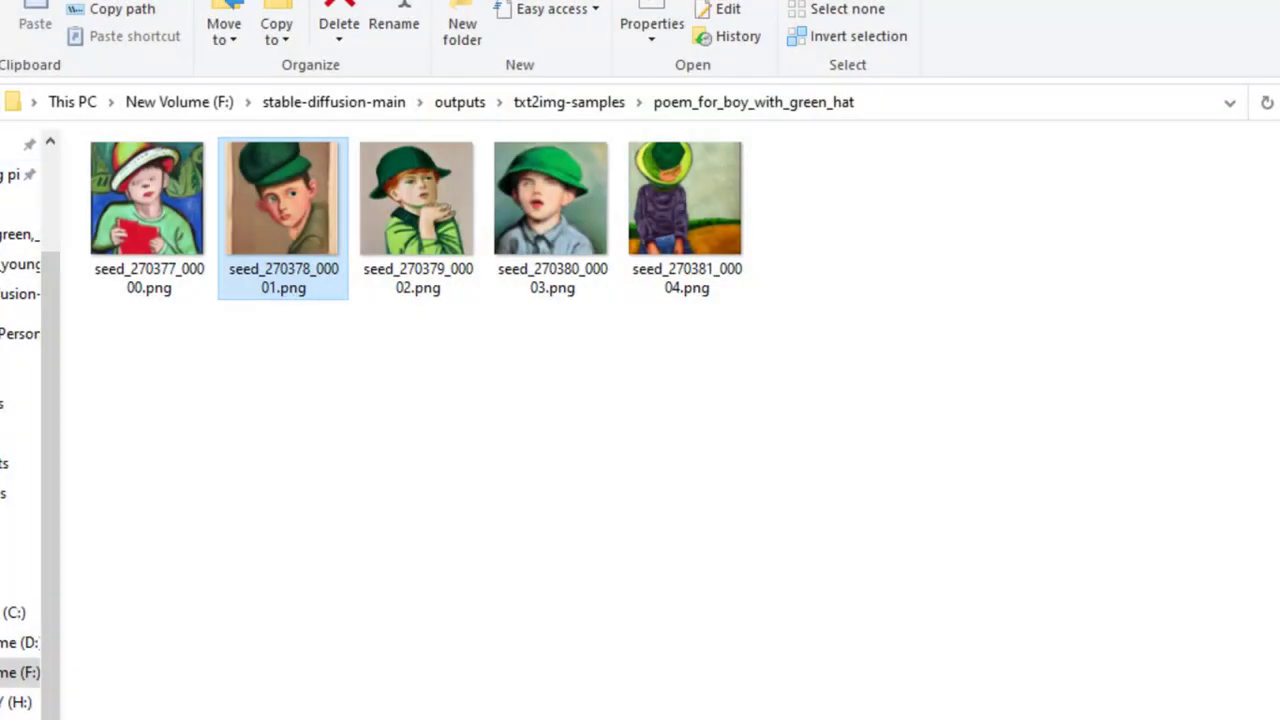
key(BackSpace)
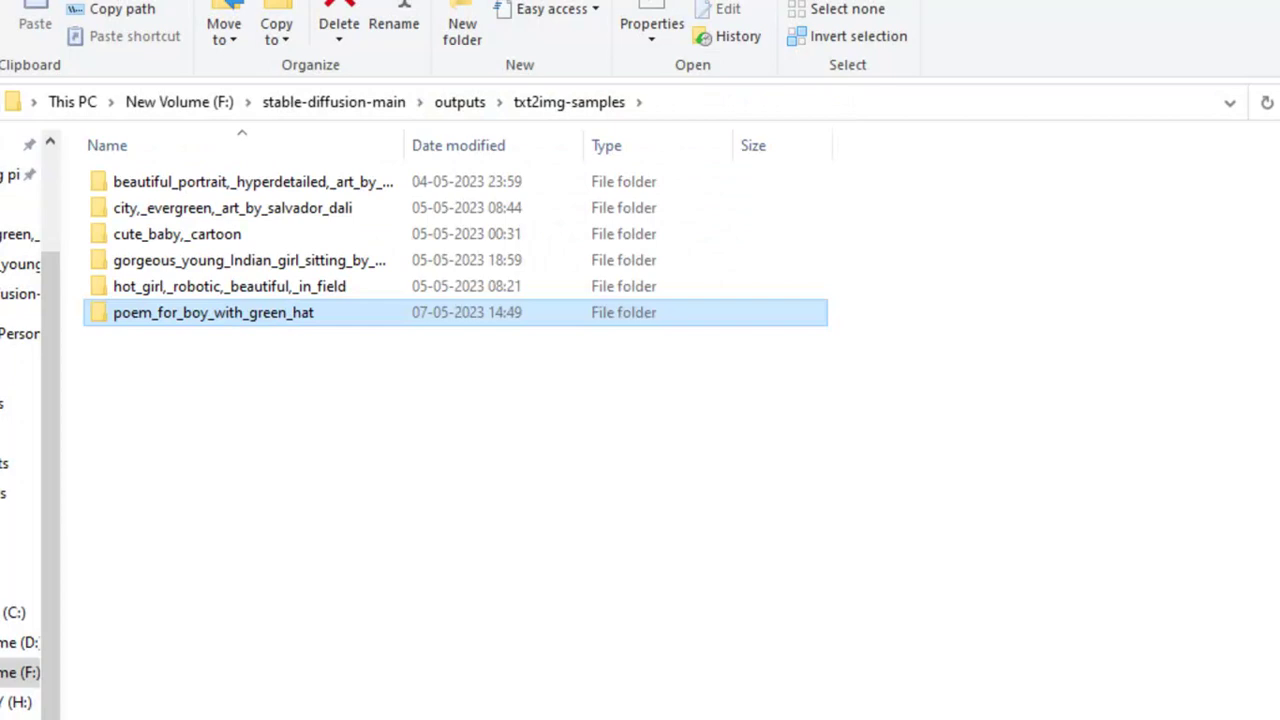
Go up through outputs and stable-diffusion-main to the New Volume (F:) root
key(BackSpace)
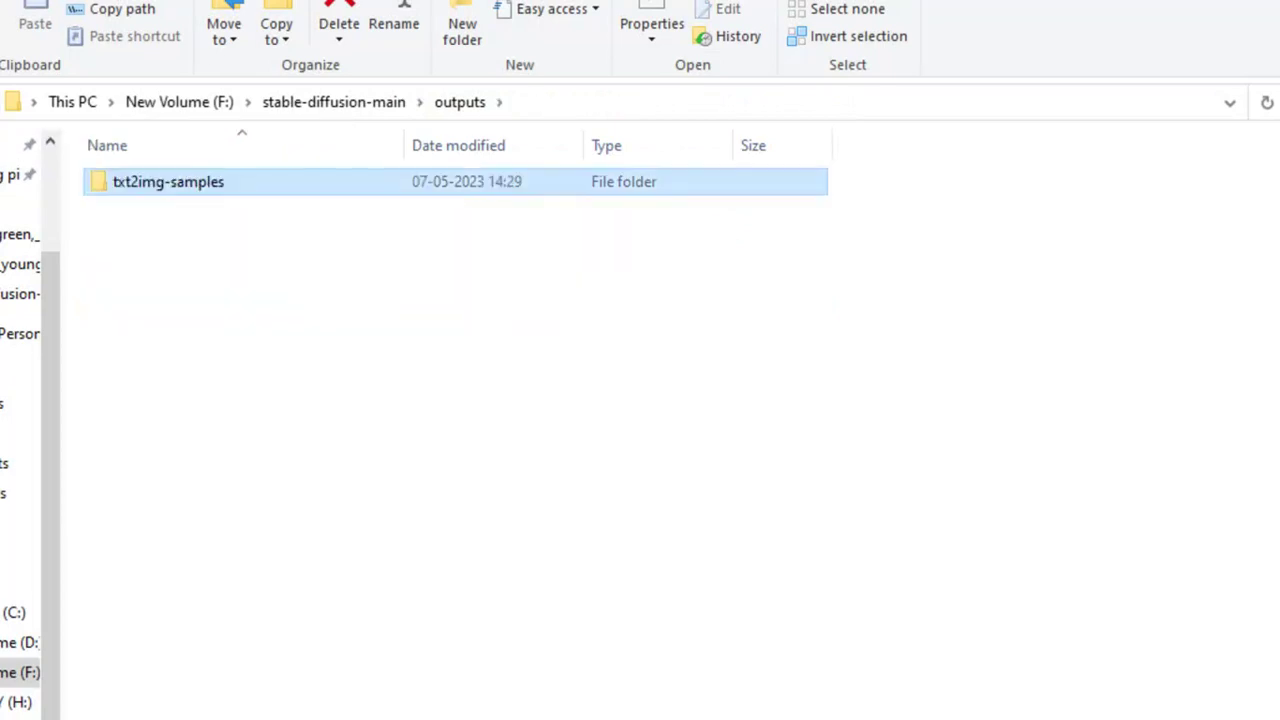
key(BackSpace)
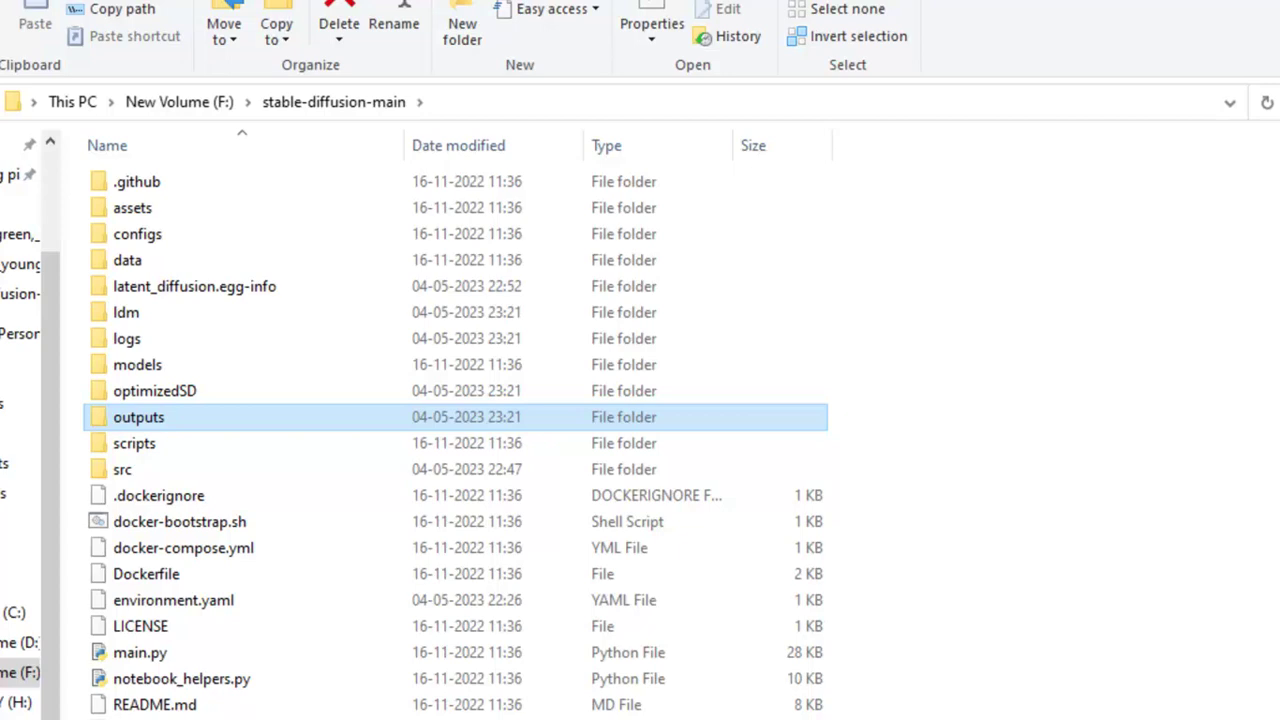
key(BackSpace)
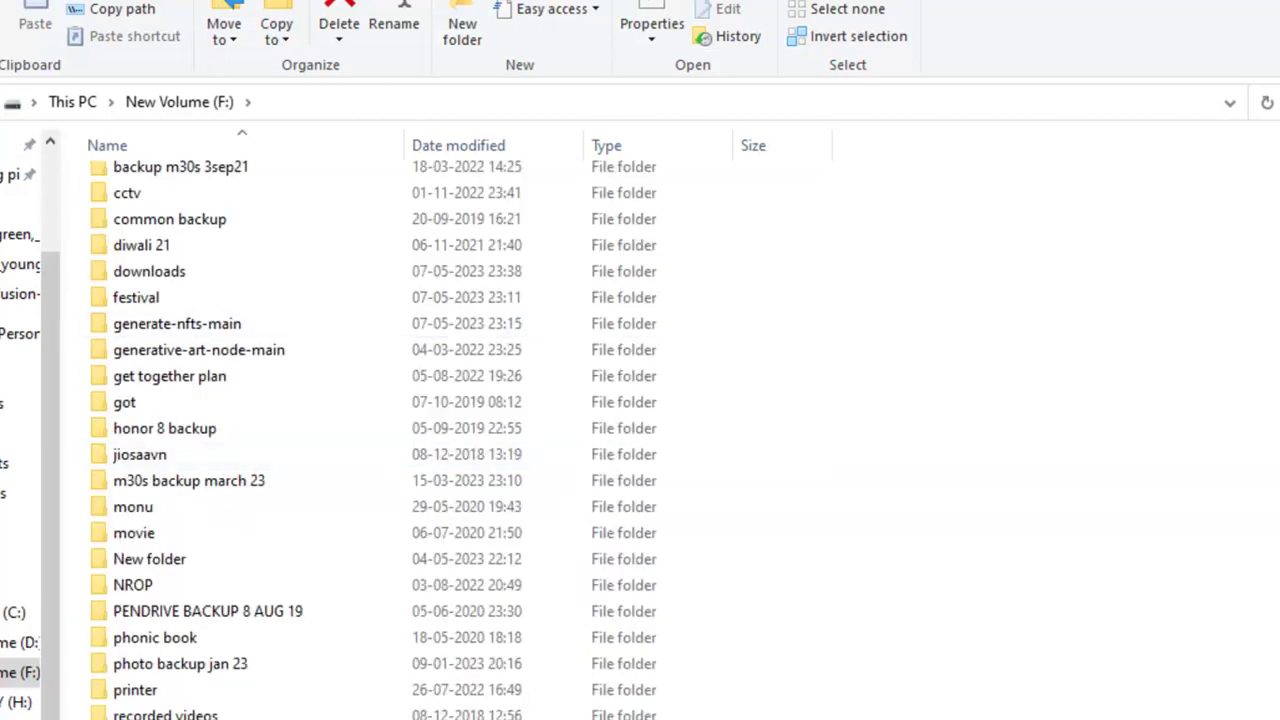